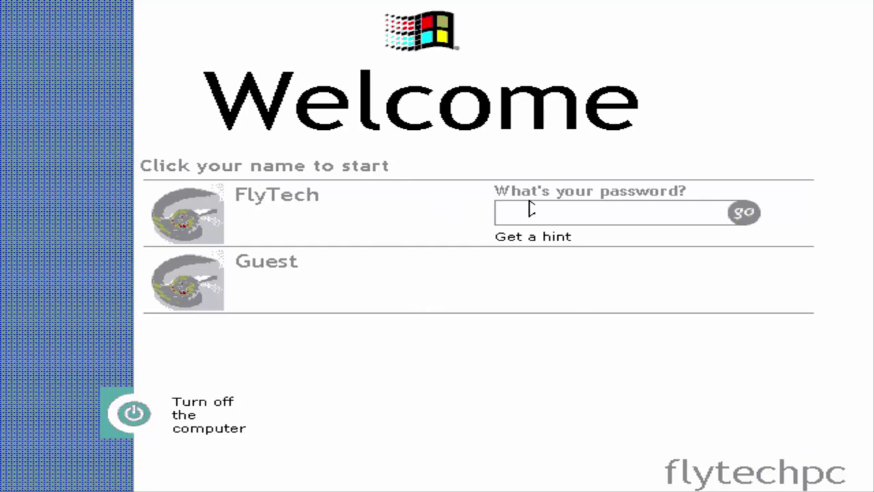
Step: Sign in on the Welcome screen with the hinted password after a failed attempt
{"action": "left_click", "coordinate": [589, 209]}
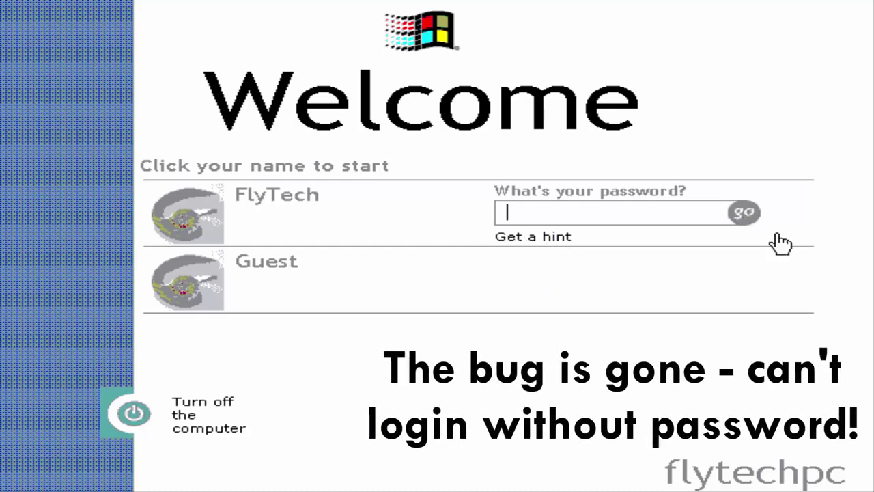
{"action": "left_click", "coordinate": [544, 236]}
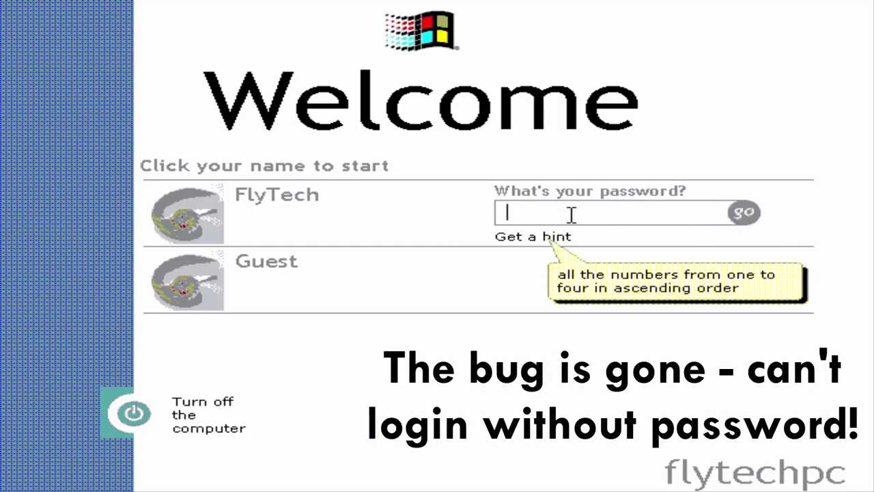
{"action": "type", "text": "1"}
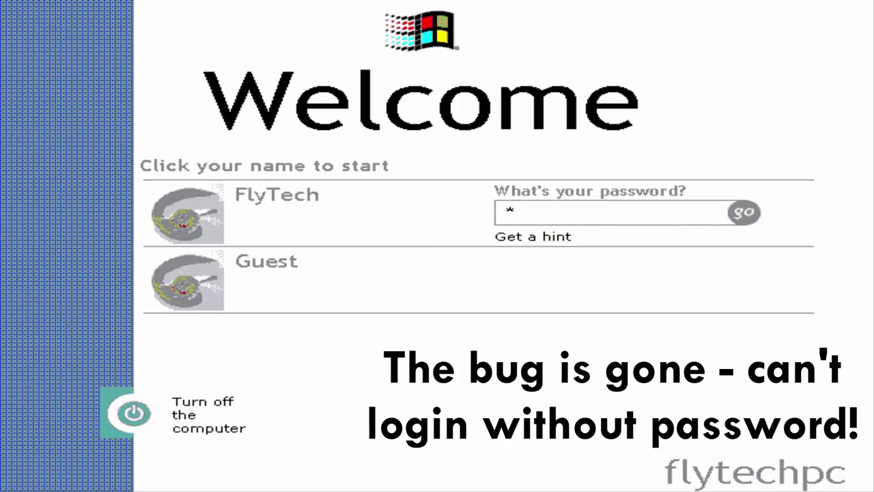
{"action": "type", "text": "234"}
{"action": "left_click", "coordinate": [742, 215]}
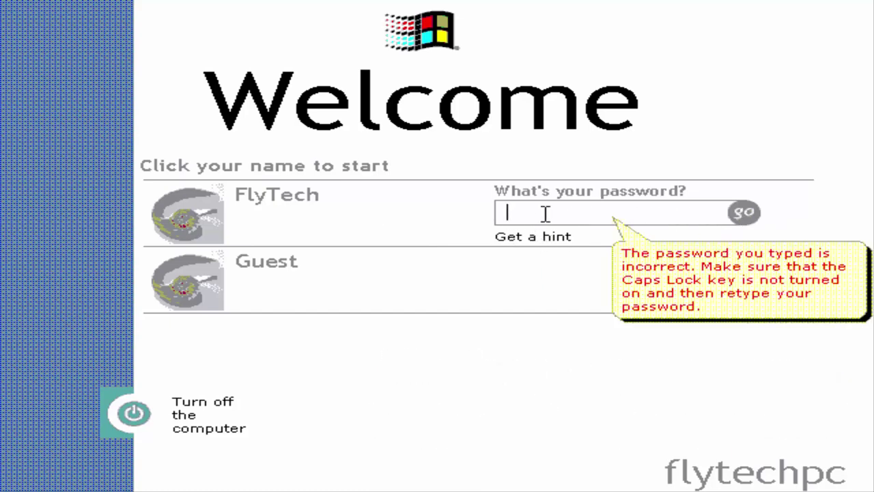
{"action": "type", "text": "123"}
{"action": "left_click", "coordinate": [742, 215]}
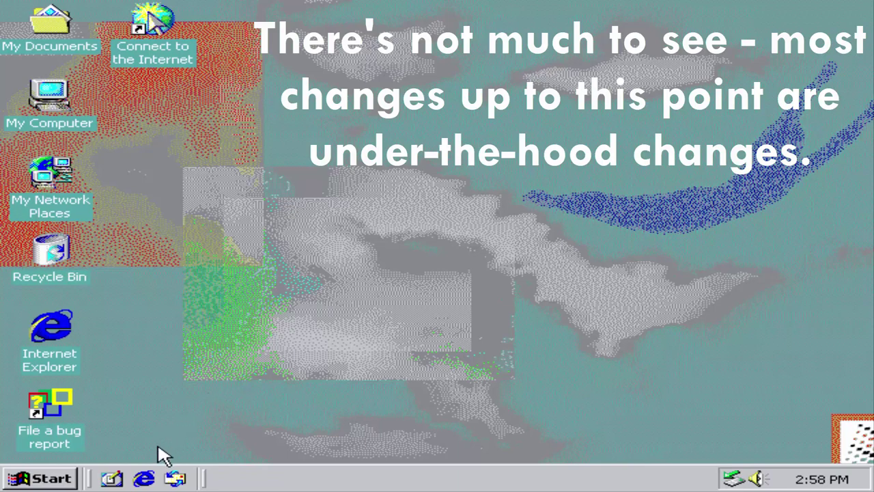
Step: Run winver from Start > Run to show Version 5.0 Build 5111
{"action": "left_click", "coordinate": [41, 478]}
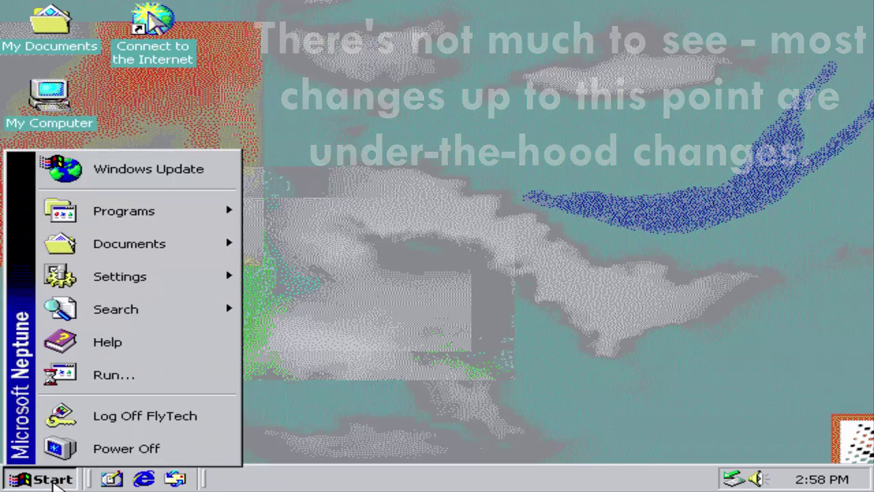
{"action": "left_click", "coordinate": [98, 386]}
{"action": "type", "text": "in"}
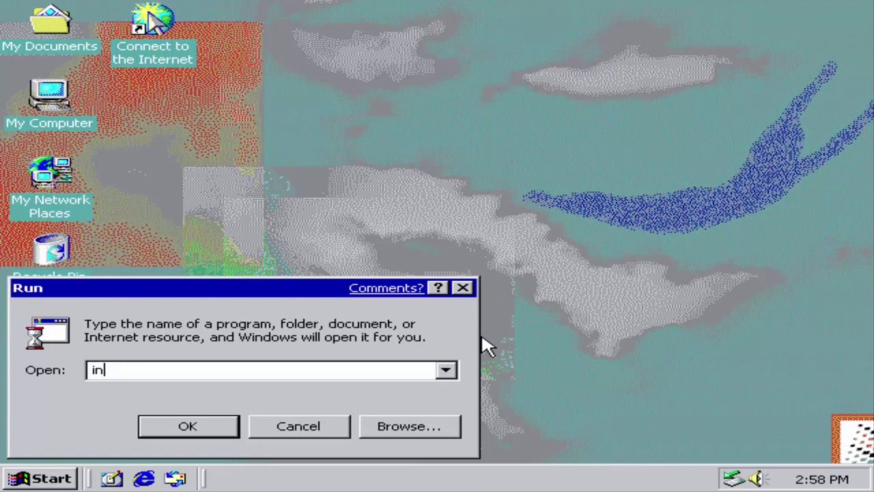
{"action": "type", "text": "v"}
{"action": "key", "text": "Home"}
{"action": "type", "text": "w"}
{"action": "key", "text": "End"}
{"action": "type", "text": "er"}
{"action": "key", "text": "Return"}
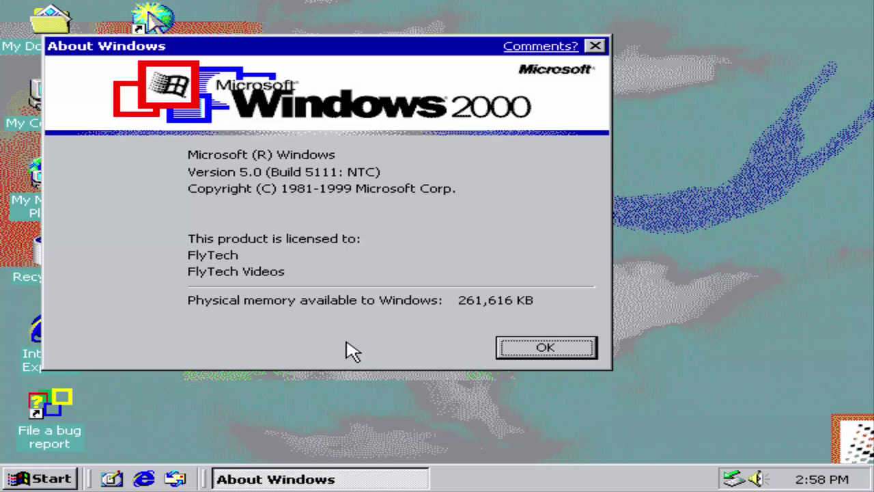
{"action": "left_click", "coordinate": [540, 46]}
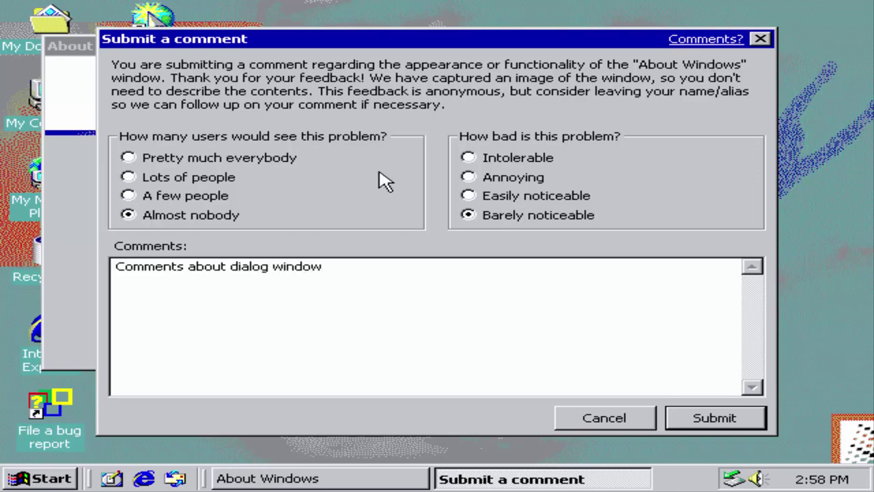
{"action": "left_click", "coordinate": [175, 196]}
{"action": "left_click", "coordinate": [483, 177]}
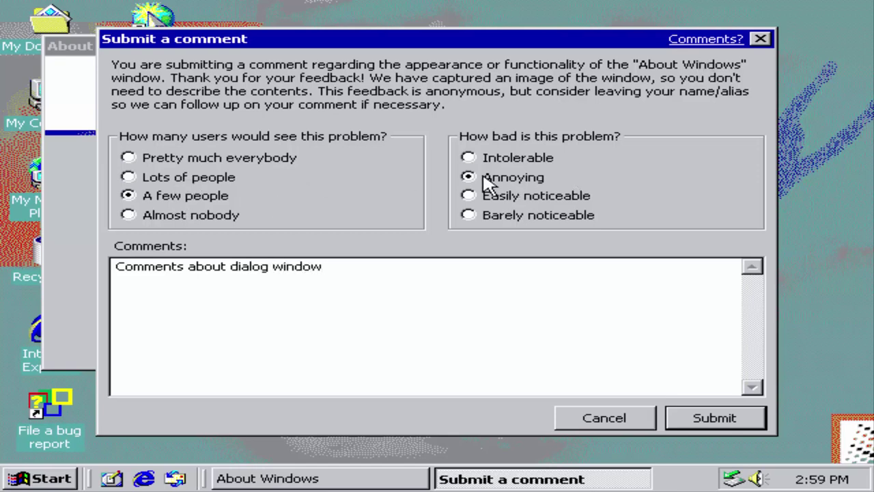
{"action": "left_click", "coordinate": [721, 39]}
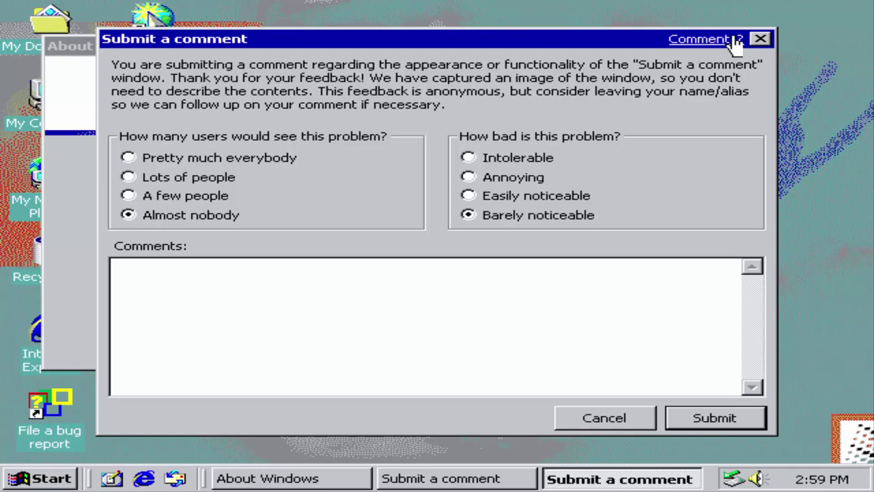
{"action": "left_click", "coordinate": [727, 41]}
{"action": "left_click", "coordinate": [727, 41]}
{"action": "left_click", "coordinate": [727, 41]}
{"action": "left_click", "coordinate": [726, 41]}
{"action": "left_click", "coordinate": [724, 41]}
{"action": "left_click", "coordinate": [724, 41]}
{"action": "left_click", "coordinate": [724, 41]}
{"action": "left_click", "coordinate": [724, 41]}
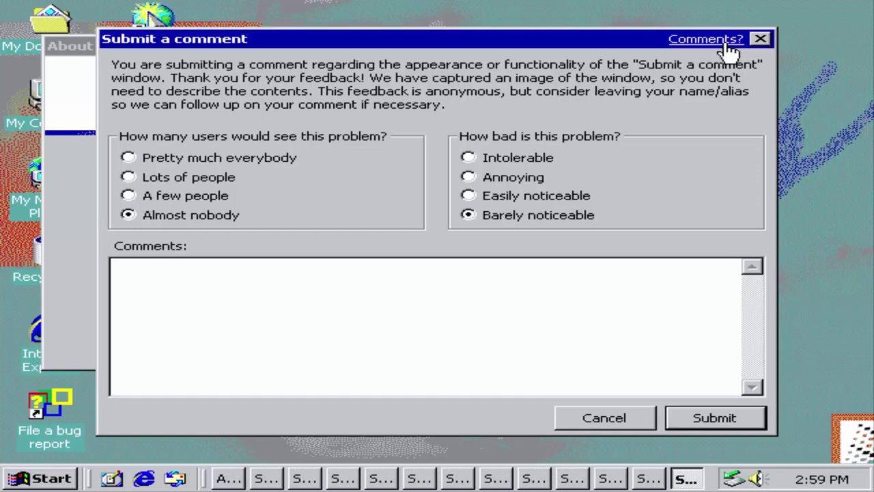
{"action": "left_click", "coordinate": [725, 43]}
{"action": "left_click", "coordinate": [726, 42]}
{"action": "type", "text": "asdasdad"}
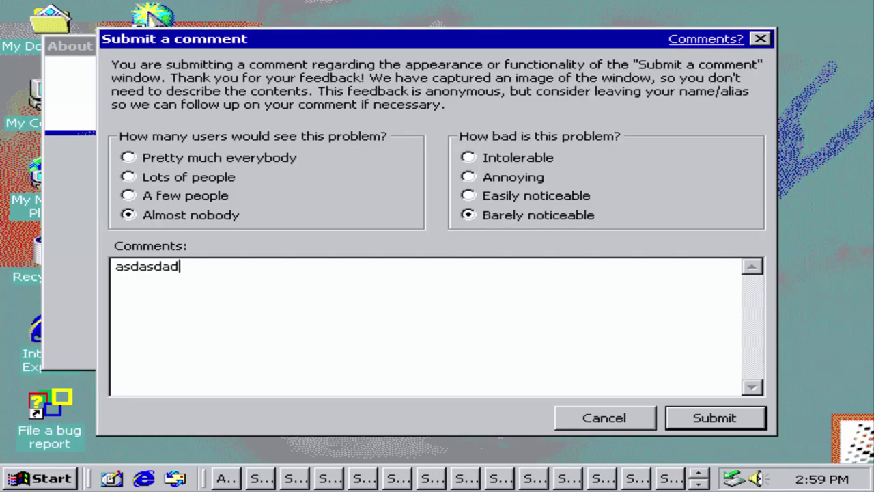
{"action": "left_click", "coordinate": [733, 420]}
{"action": "key", "text": "Return"}
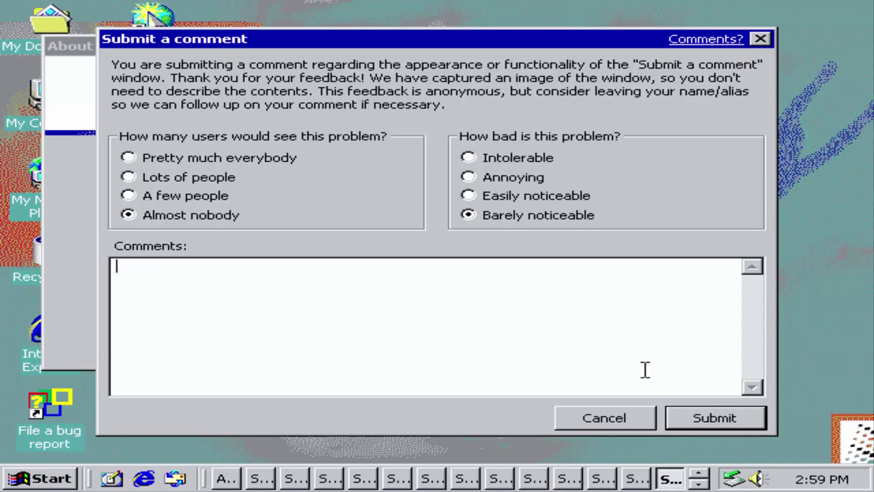
{"action": "left_click", "coordinate": [699, 427]}
{"action": "left_click", "coordinate": [699, 427]}
{"action": "left_click", "coordinate": [700, 429]}
{"action": "left_click", "coordinate": [699, 425]}
{"action": "left_click", "coordinate": [700, 425]}
{"action": "left_click", "coordinate": [700, 425]}
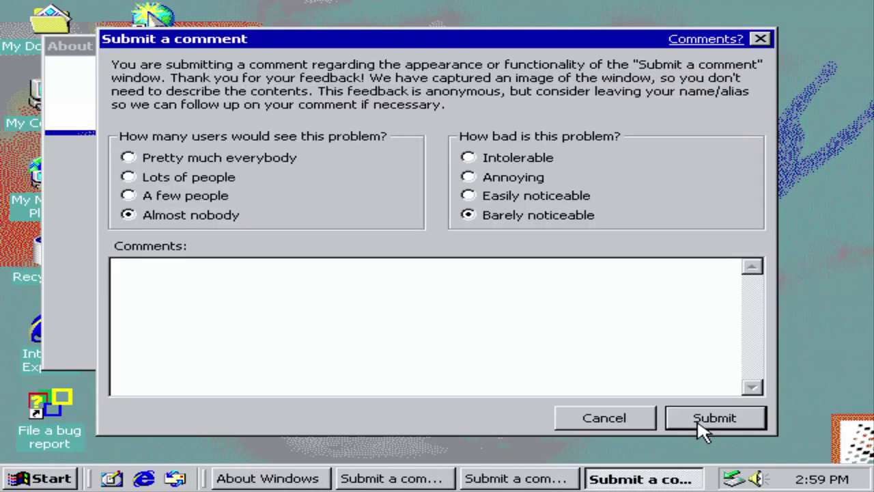
{"action": "left_click", "coordinate": [699, 426]}
{"action": "left_click", "coordinate": [700, 426]}
{"action": "left_click", "coordinate": [700, 426]}
{"action": "left_click", "coordinate": [415, 269]}
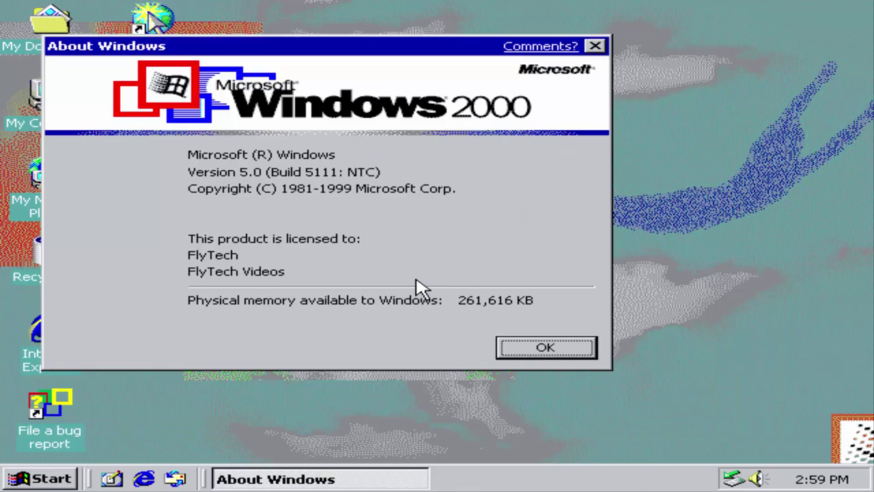
Step: Close About Windows and launch Address Book from Start > Programs > Accessories
{"action": "left_click", "coordinate": [546, 347]}
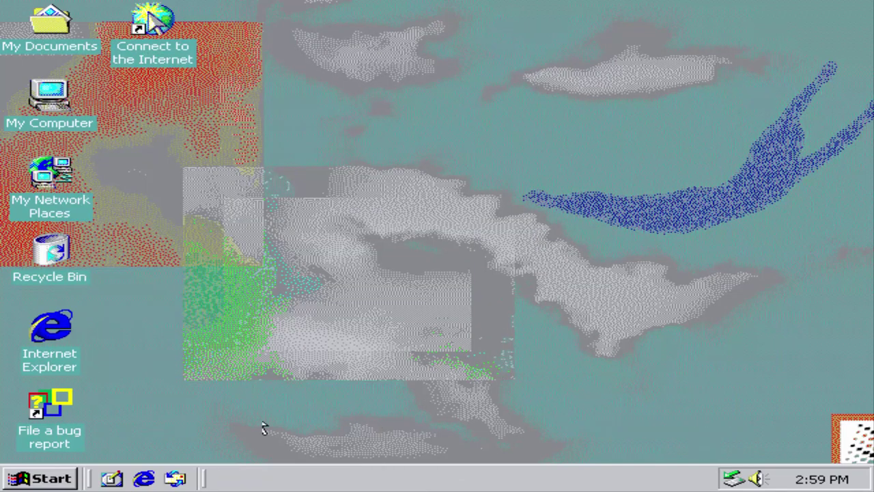
{"action": "left_click", "coordinate": [39, 477]}
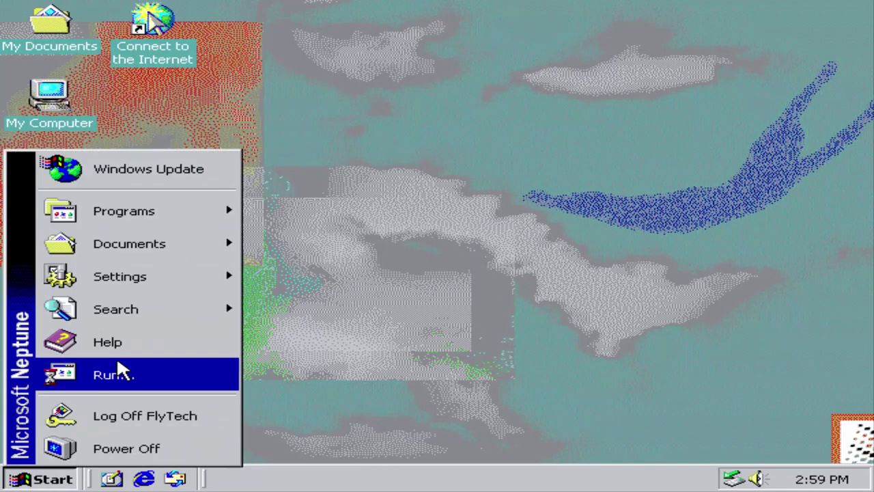
{"action": "mouse_move", "coordinate": [175, 205]}
{"action": "mouse_move", "coordinate": [306, 207]}
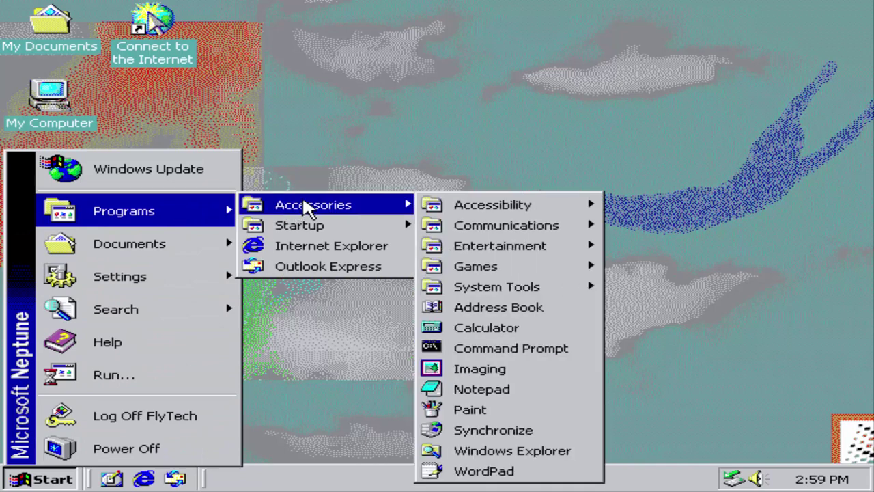
{"action": "mouse_move", "coordinate": [466, 213]}
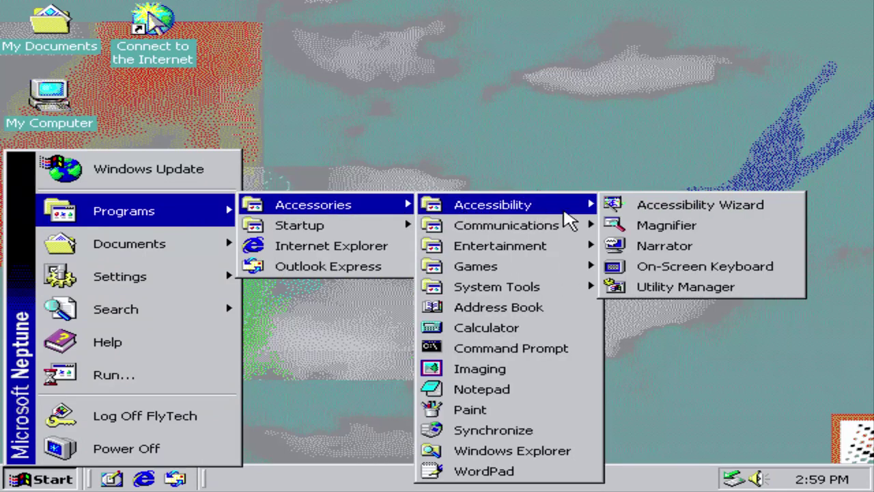
{"action": "mouse_move", "coordinate": [580, 236]}
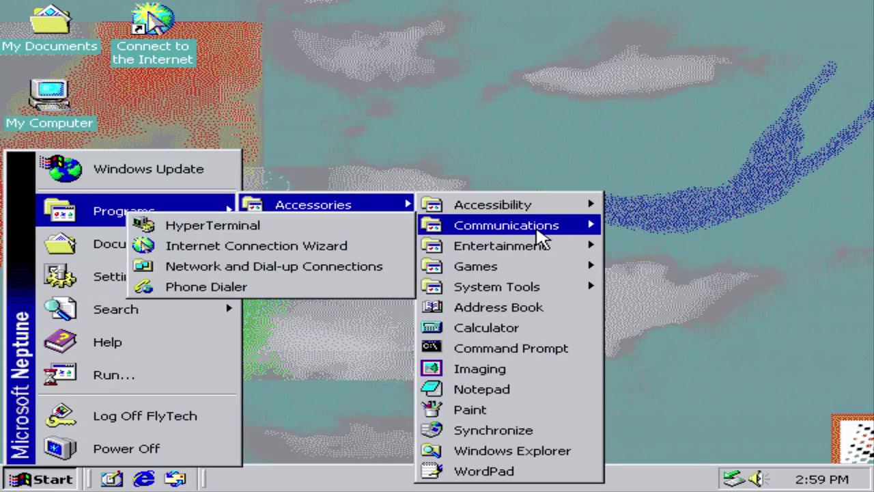
{"action": "mouse_move", "coordinate": [490, 253]}
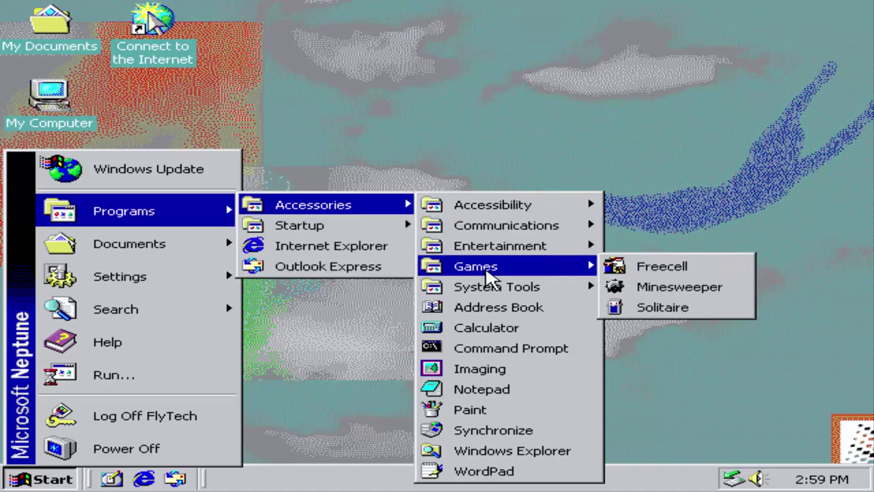
{"action": "mouse_move", "coordinate": [489, 287]}
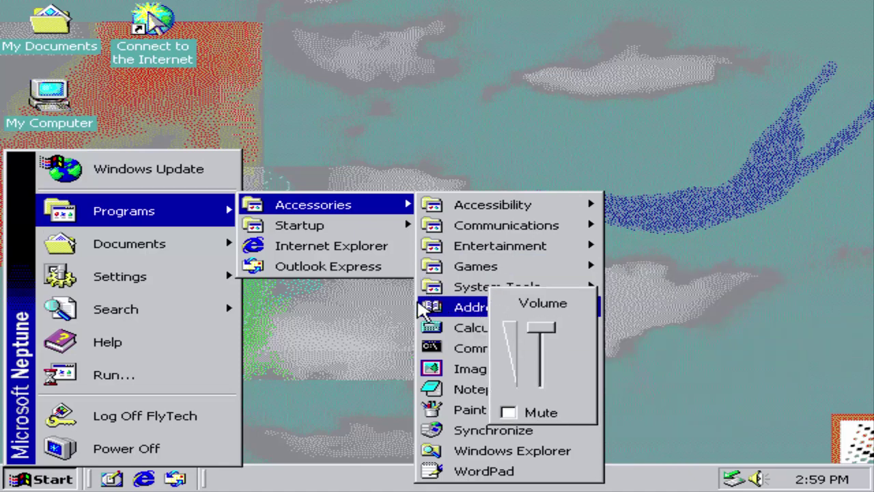
{"action": "left_click", "coordinate": [422, 309]}
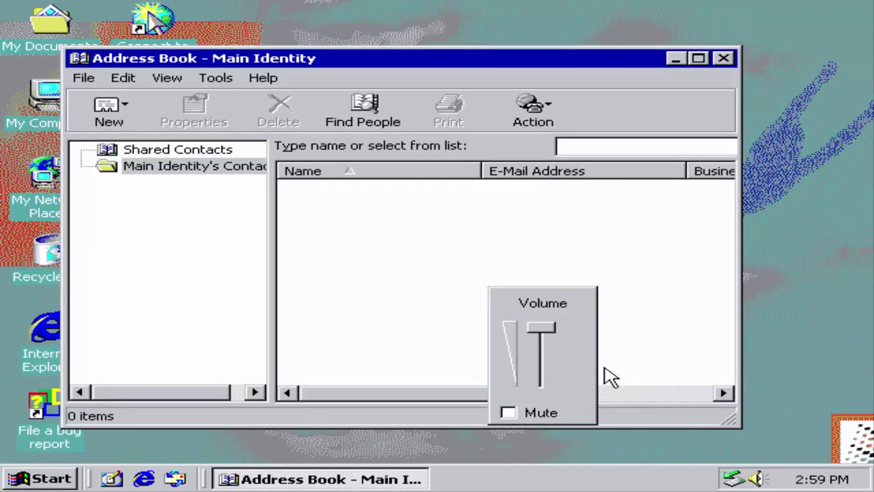
Step: Dismiss the volume control and create a new contact named Fly Tech Videos
{"action": "left_click", "coordinate": [534, 333]}
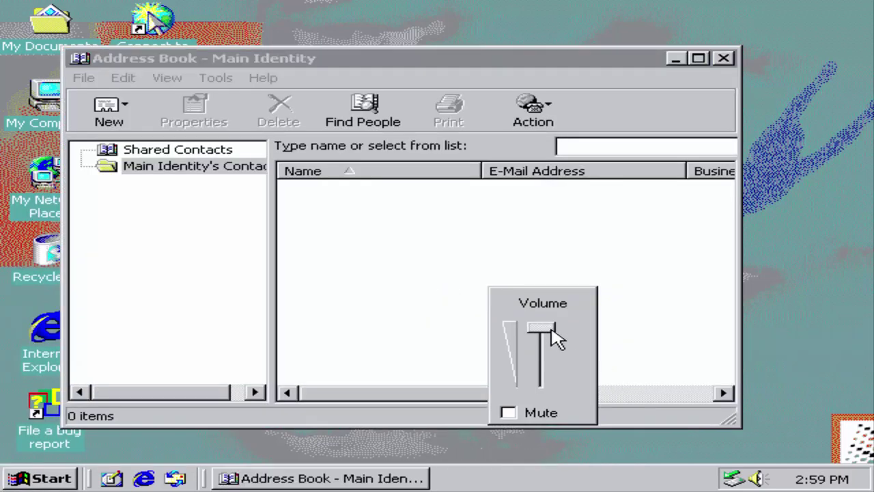
{"action": "left_click", "coordinate": [629, 352]}
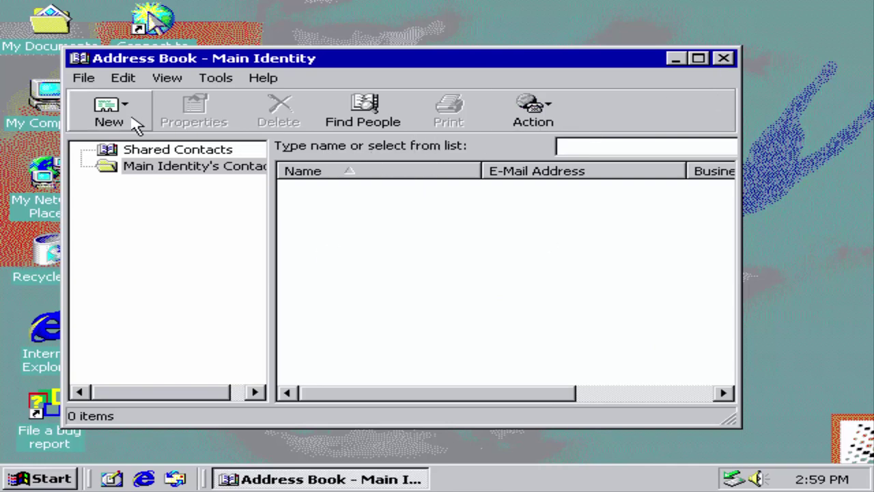
{"action": "left_click", "coordinate": [104, 113]}
{"action": "left_click", "coordinate": [129, 141]}
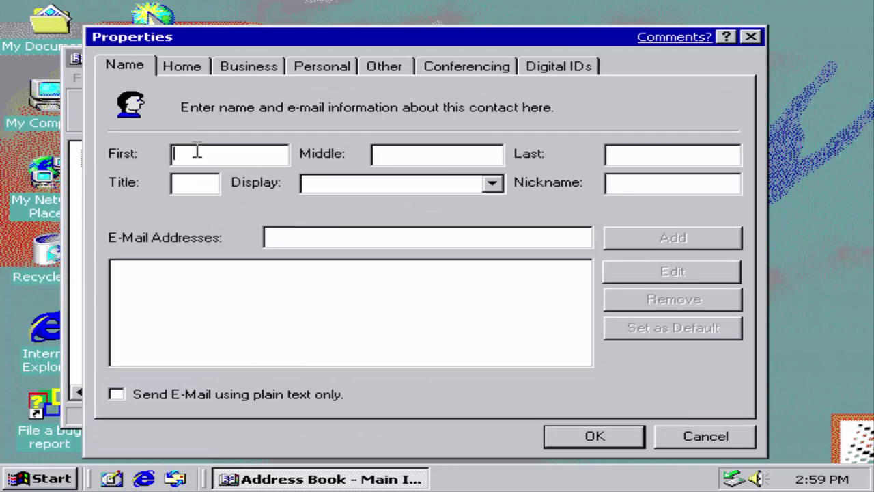
{"action": "type", "text": "Fly "}
{"action": "type", "text": "Tech"}
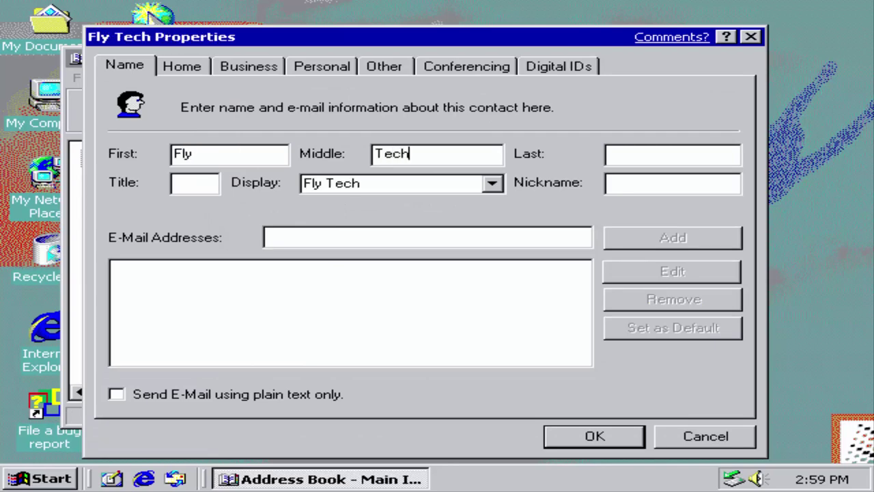
{"action": "key", "text": "Tab"}
{"action": "type", "text": "Videos"}
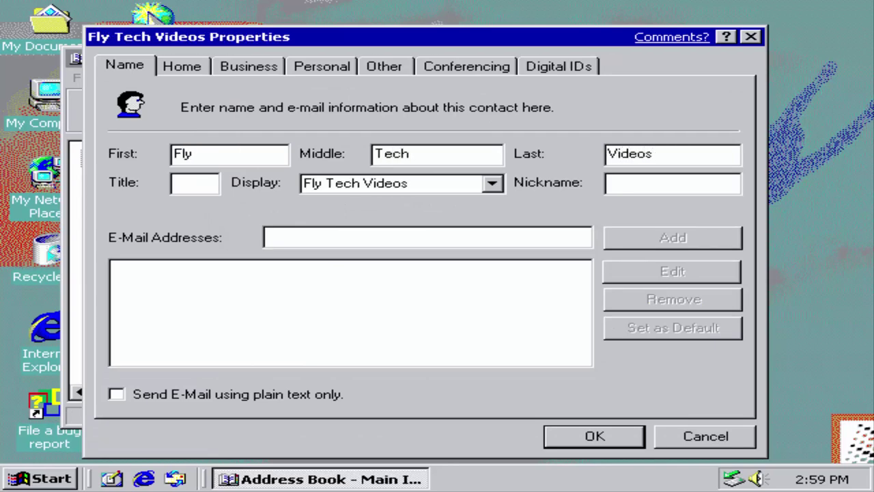
{"action": "left_click", "coordinate": [595, 437]}
Step: Try sending mail to the contact and dismiss the missing e-mail address warning
{"action": "left_click", "coordinate": [517, 295]}
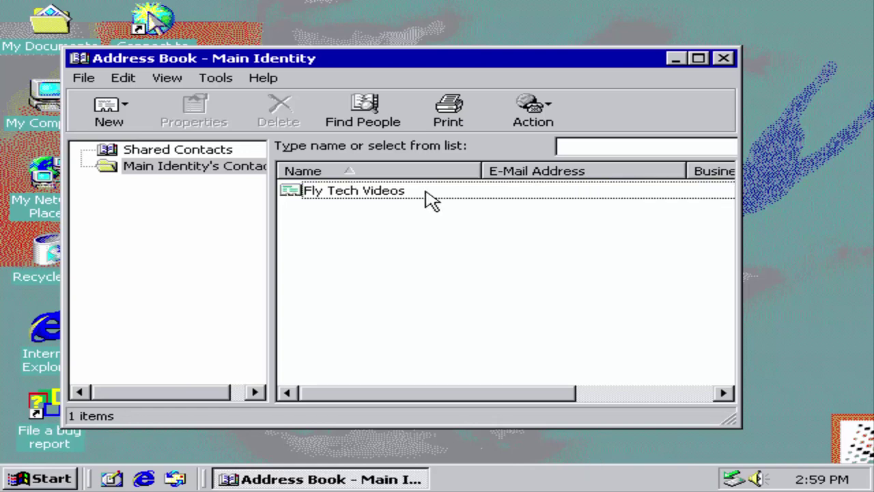
{"action": "right_click", "coordinate": [426, 192]}
{"action": "mouse_move", "coordinate": [526, 277]}
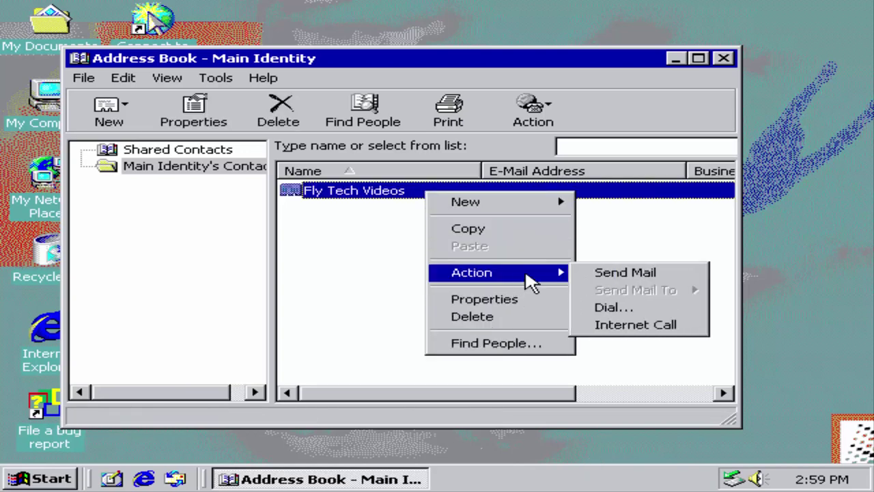
{"action": "left_click", "coordinate": [660, 278]}
{"action": "left_click", "coordinate": [438, 284]}
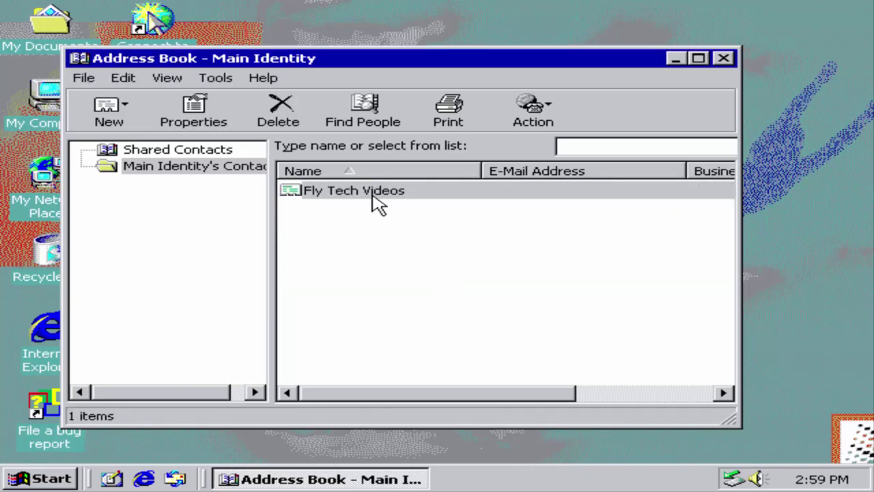
Step: Add an e-mail address on the contact's Name tab and save the properties
{"action": "double_click", "coordinate": [372, 191]}
{"action": "left_click", "coordinate": [200, 66]}
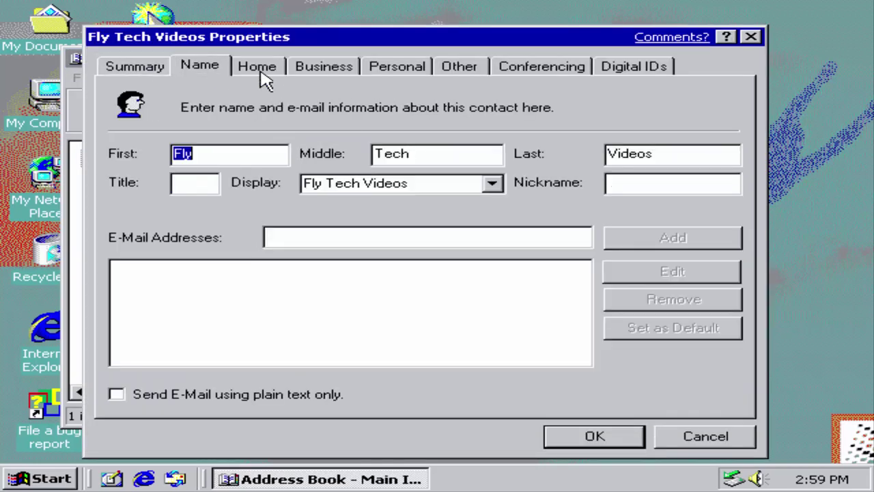
{"action": "left_click", "coordinate": [277, 72]}
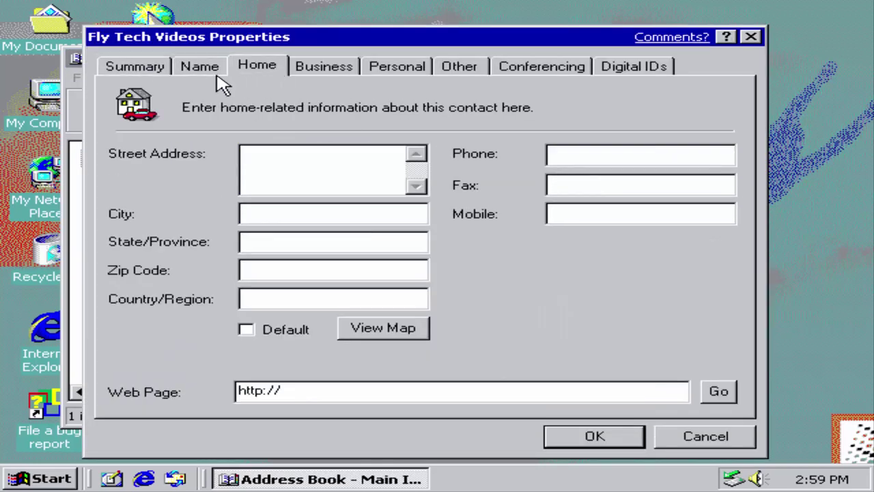
{"action": "left_click", "coordinate": [221, 69]}
{"action": "left_click", "coordinate": [438, 235]}
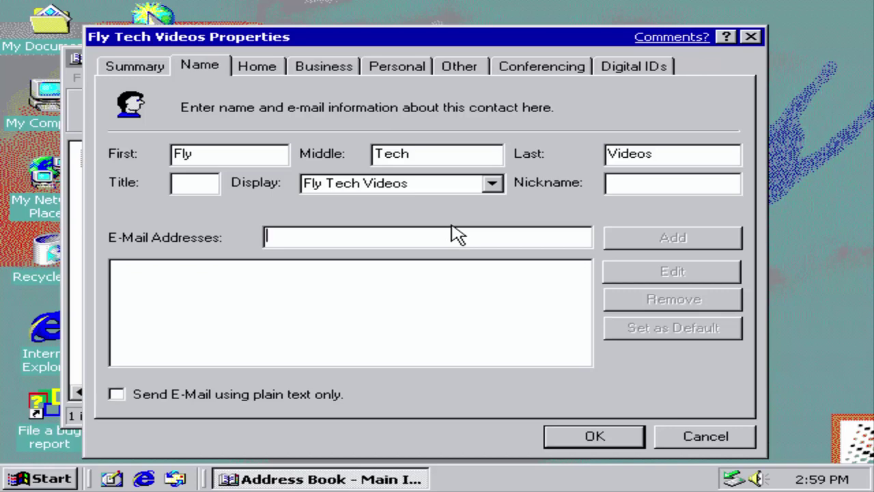
{"action": "type", "text": "mail@mail.com"}
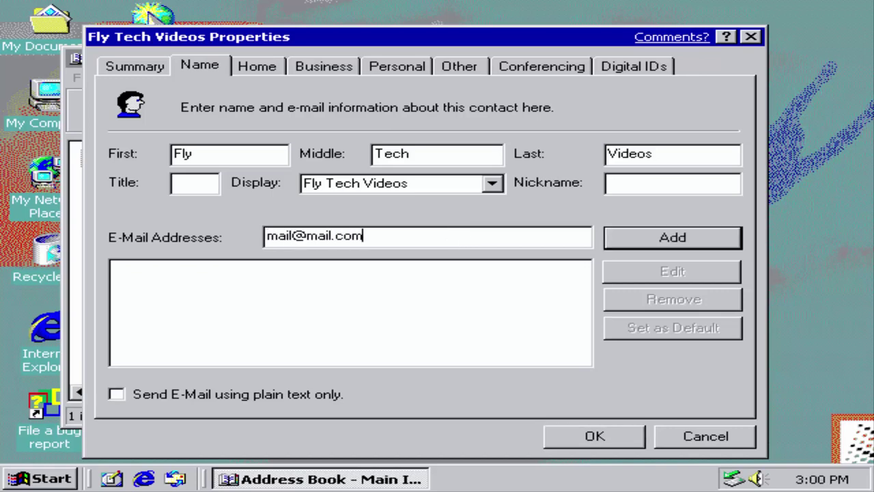
{"action": "key", "text": "Return"}
{"action": "left_click", "coordinate": [586, 437]}
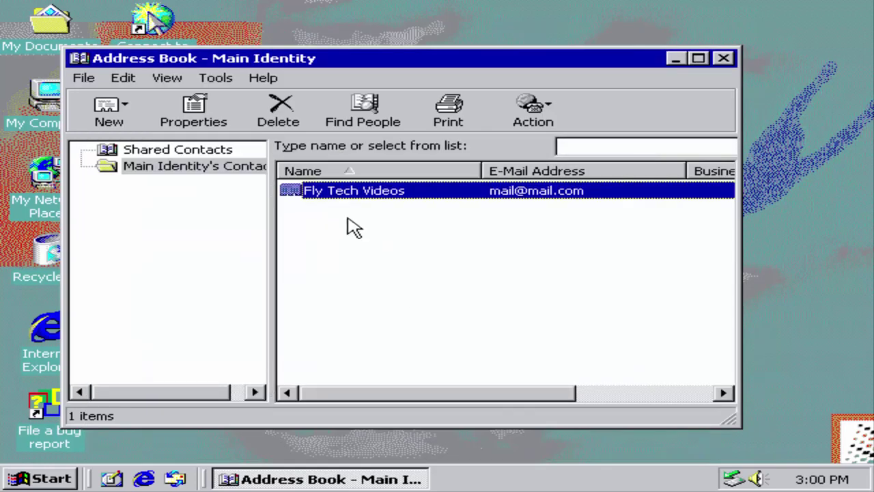
{"action": "right_click", "coordinate": [362, 194]}
Step: Start Send Mail to the contact and enter a placeholder display name and e-mail address
{"action": "mouse_move", "coordinate": [444, 274]}
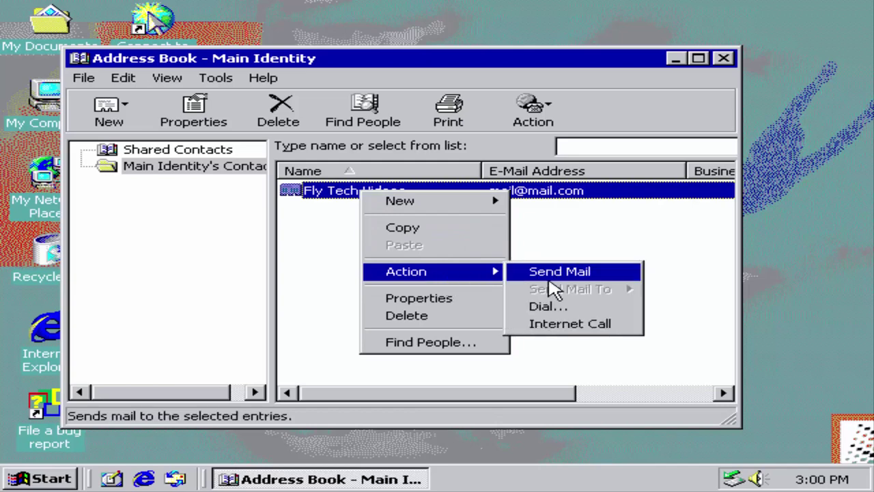
{"action": "left_click", "coordinate": [555, 273]}
{"action": "type", "text": "asd"}
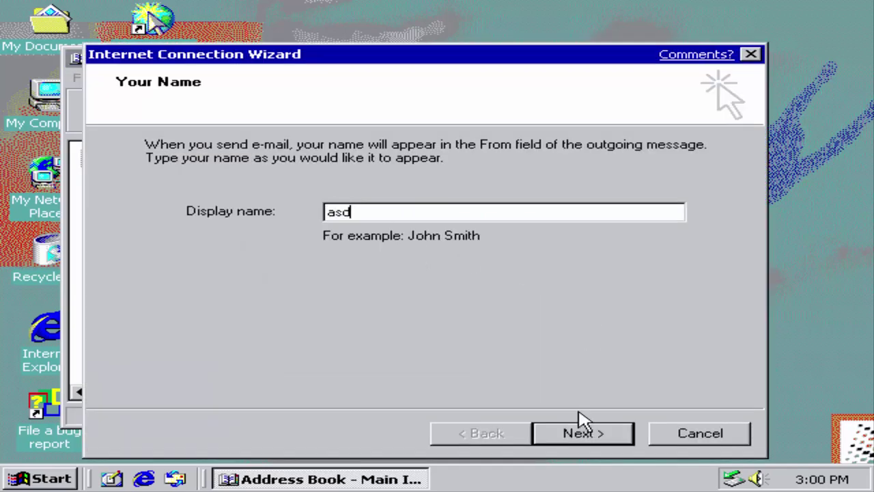
{"action": "left_click", "coordinate": [582, 433]}
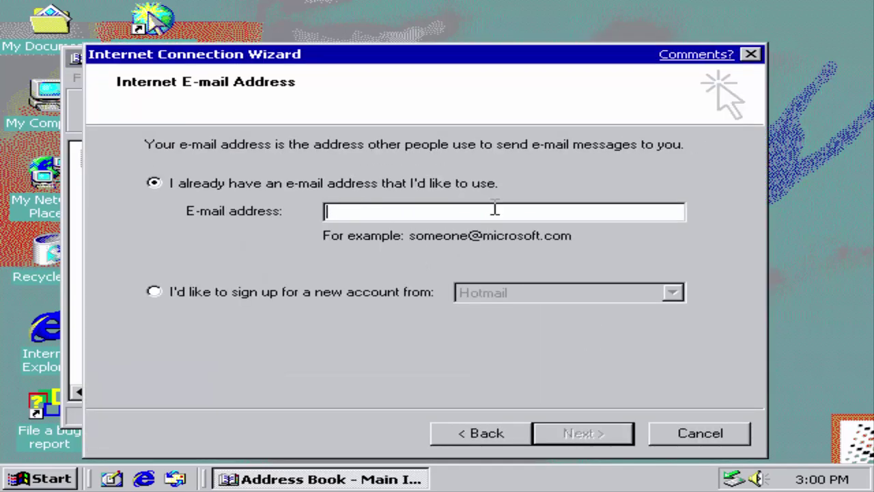
{"action": "type", "text": "someone@microsoft.c"}
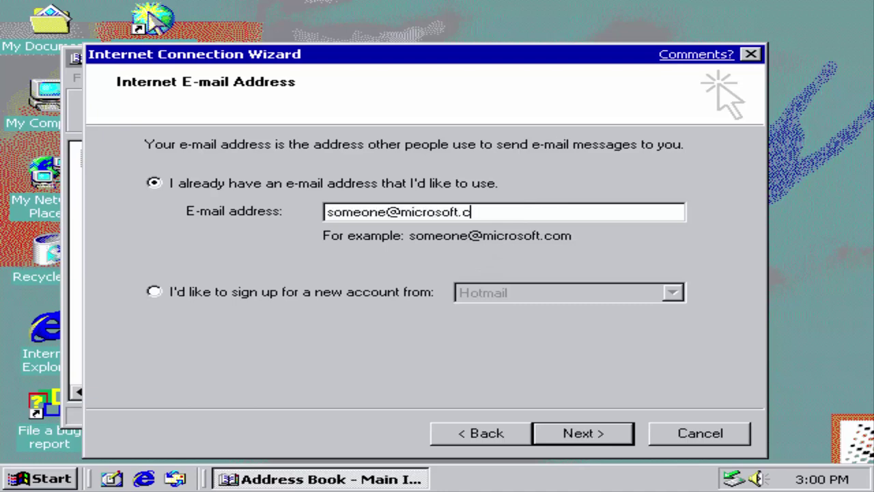
{"action": "key", "text": "Return"}
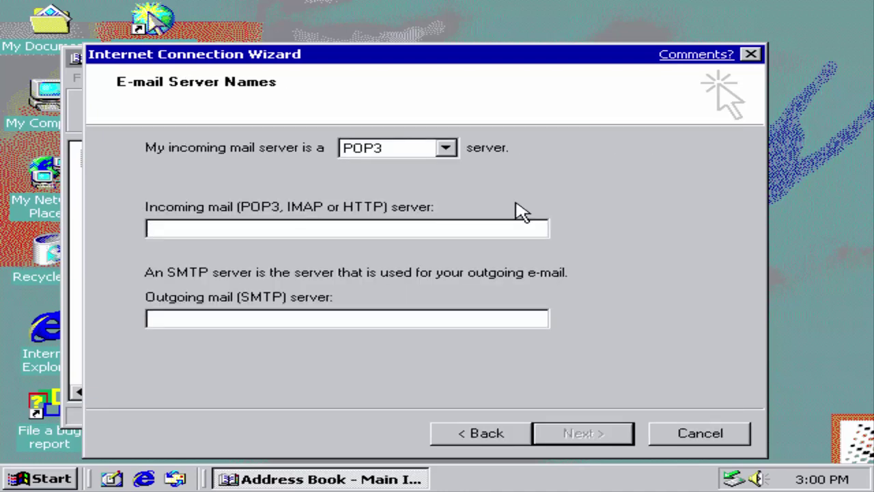
Step: Set the POP3 and SMTP servers to 'asd' and finish the wizard
{"action": "type", "text": "asd"}
{"action": "left_click", "coordinate": [456, 319]}
{"action": "type", "text": "asd"}
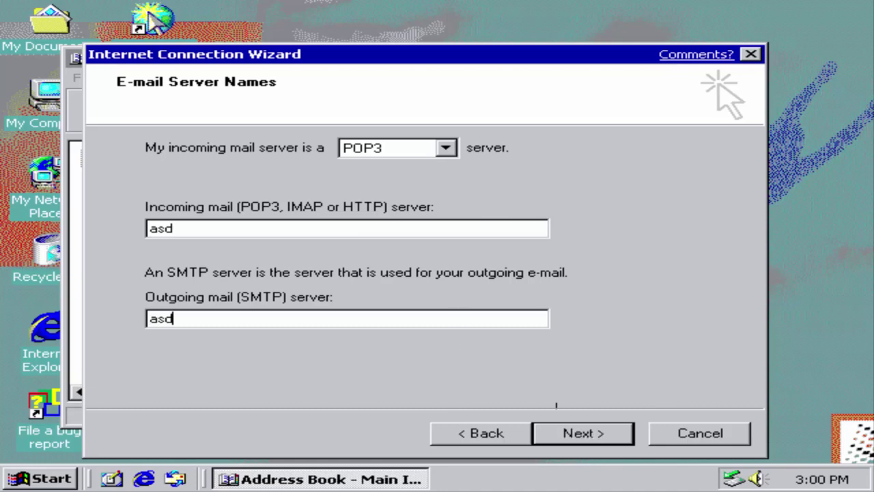
{"action": "left_click", "coordinate": [578, 437]}
{"action": "left_click", "coordinate": [611, 441]}
{"action": "left_click", "coordinate": [611, 441]}
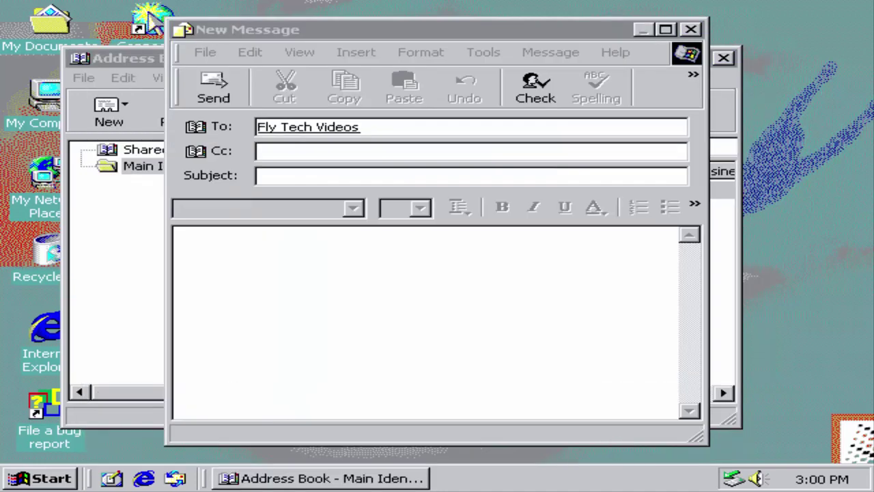
Step: Send the message 'Hi!' without a subject
{"action": "type", "text": "Hi"}
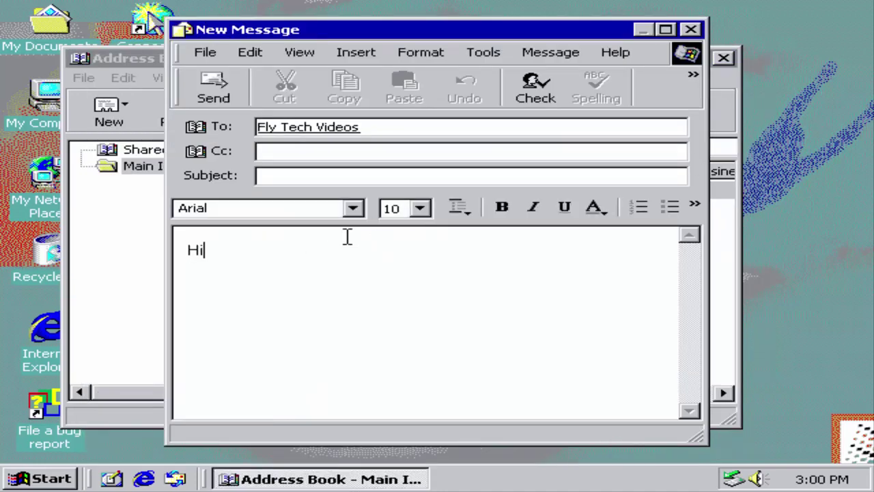
{"action": "type", "text": "!"}
{"action": "left_click", "coordinate": [214, 89]}
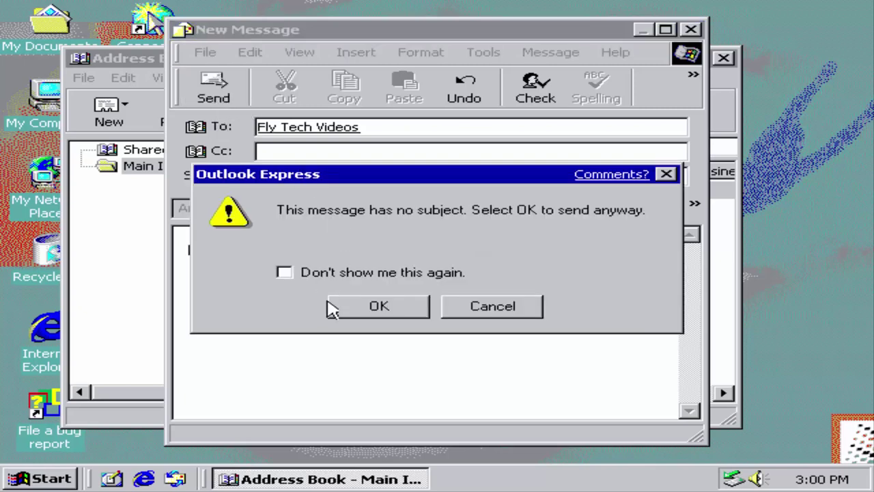
{"action": "left_click", "coordinate": [408, 304]}
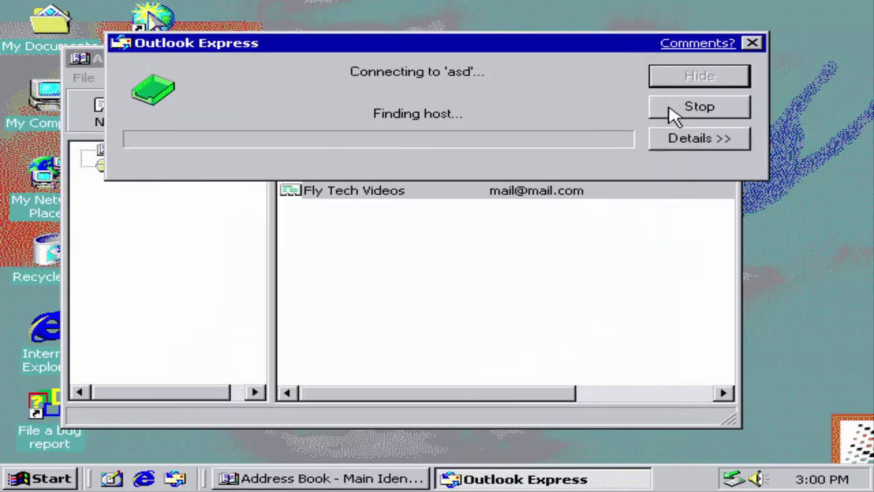
Step: Submit a feedback comment, stop the failed send, and close the error report and Address Book
{"action": "left_click", "coordinate": [717, 43]}
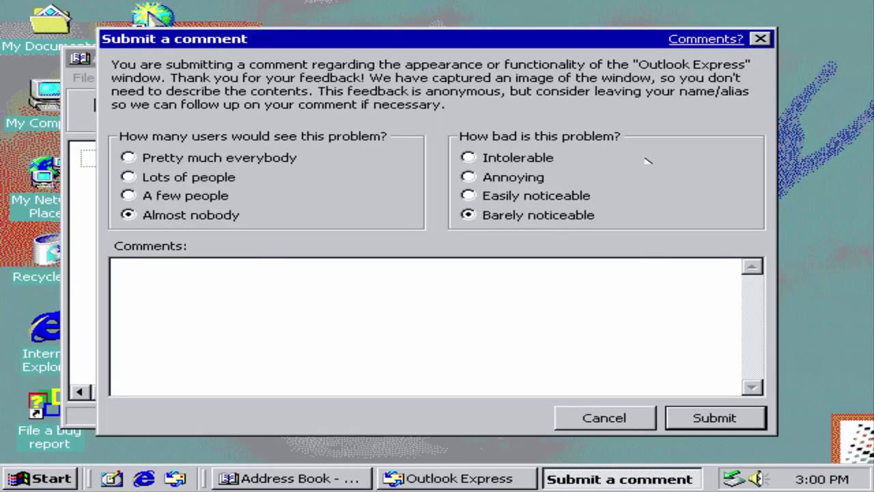
{"action": "left_click", "coordinate": [724, 423]}
{"action": "left_click", "coordinate": [692, 111]}
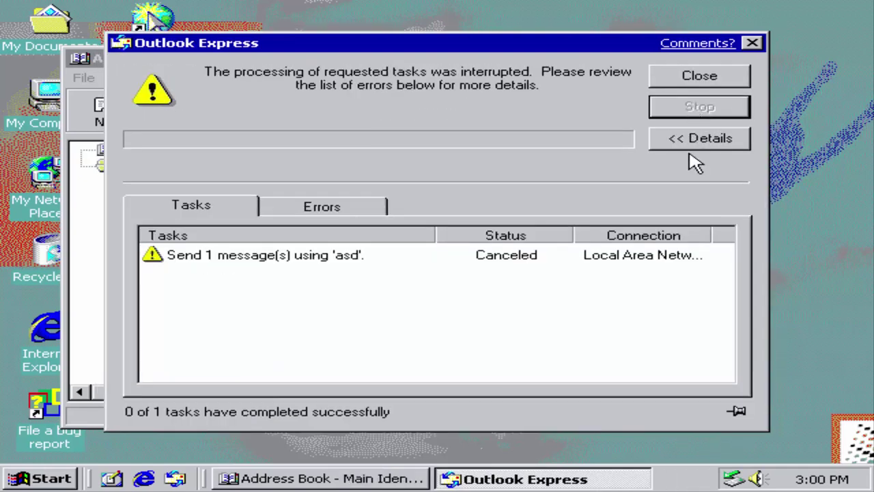
{"action": "left_click", "coordinate": [699, 140]}
{"action": "left_click", "coordinate": [752, 42]}
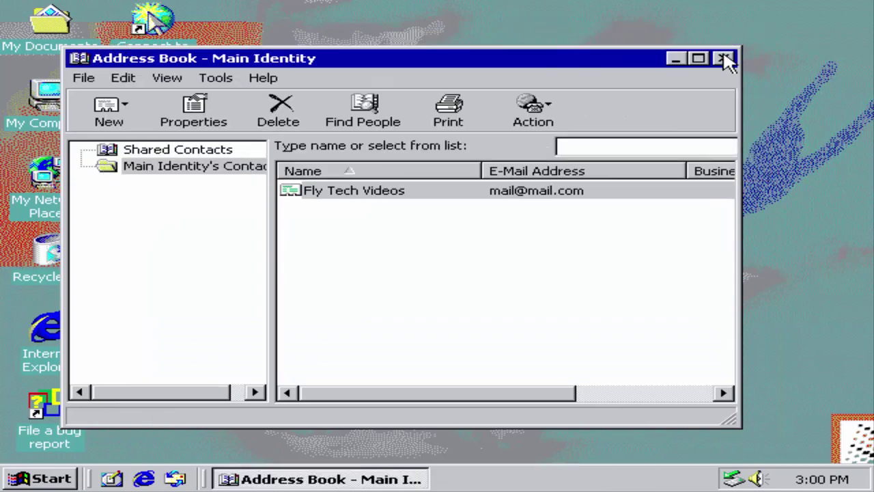
{"action": "left_click", "coordinate": [725, 60]}
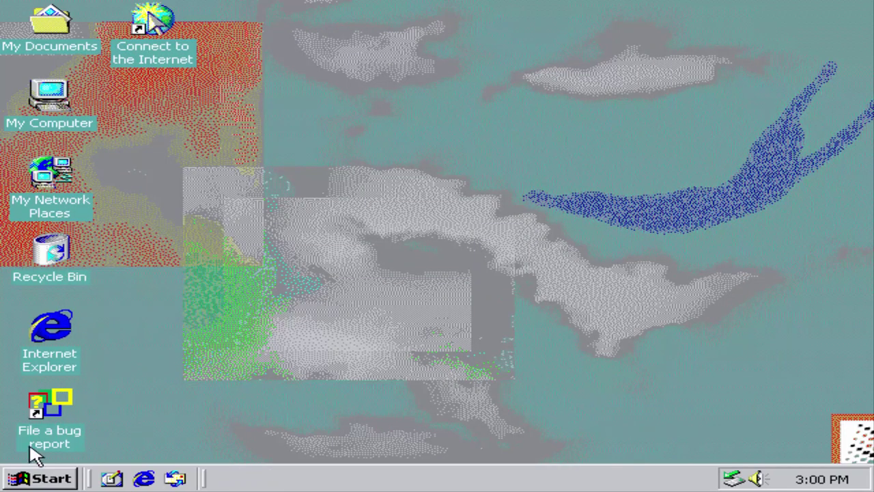
Step: Launch Calculator and compute 66 × 33 = 2178
{"action": "left_click", "coordinate": [23, 480]}
{"action": "mouse_move", "coordinate": [180, 213]}
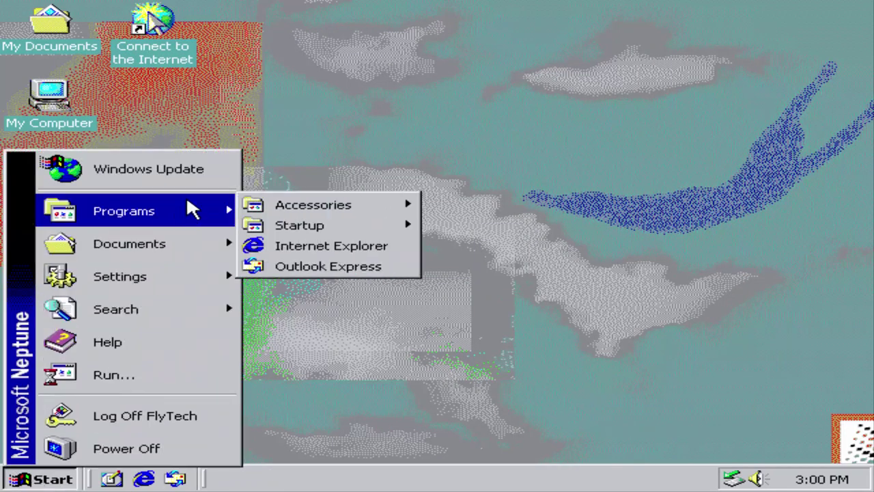
{"action": "mouse_move", "coordinate": [371, 207]}
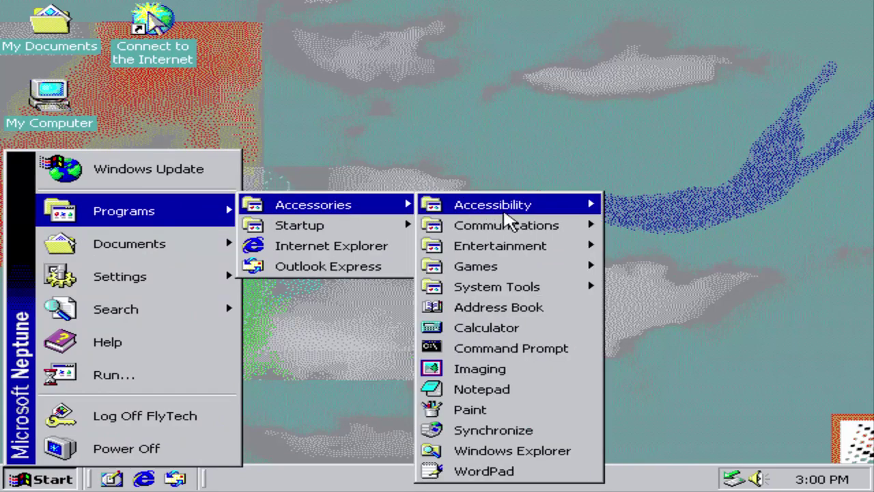
{"action": "left_click", "coordinate": [522, 330]}
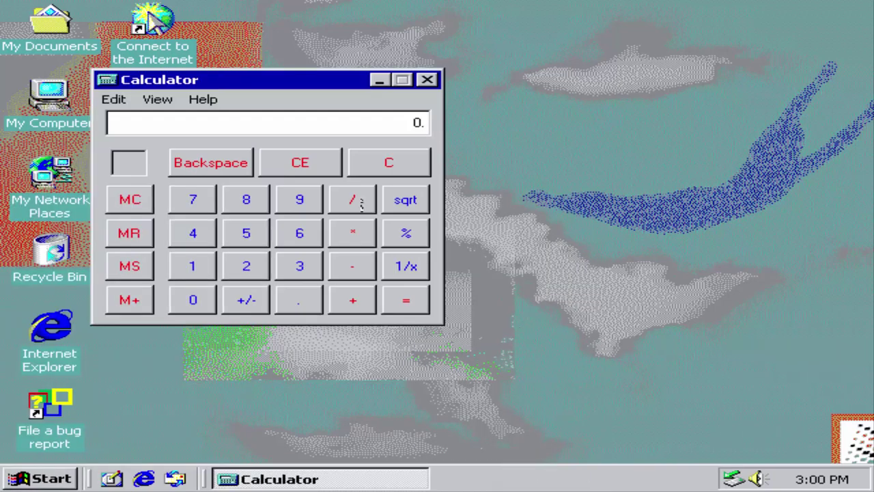
{"action": "double_click", "coordinate": [308, 232]}
{"action": "left_click", "coordinate": [311, 273]}
{"action": "left_click", "coordinate": [308, 272]}
{"action": "left_click", "coordinate": [402, 311]}
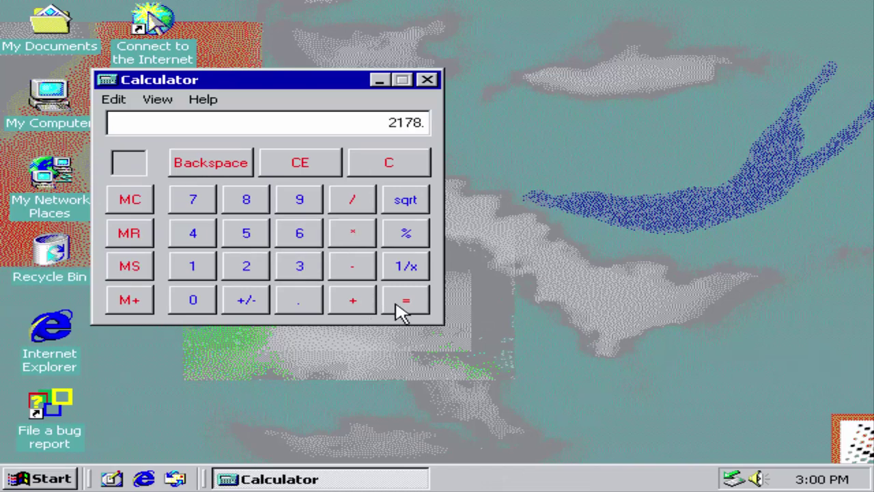
Step: In scientific mode, convert octal 31 to binary 11001, decimal 25 and hex 19, then close Calculator
{"action": "left_click", "coordinate": [201, 99]}
{"action": "left_click", "coordinate": [169, 137]}
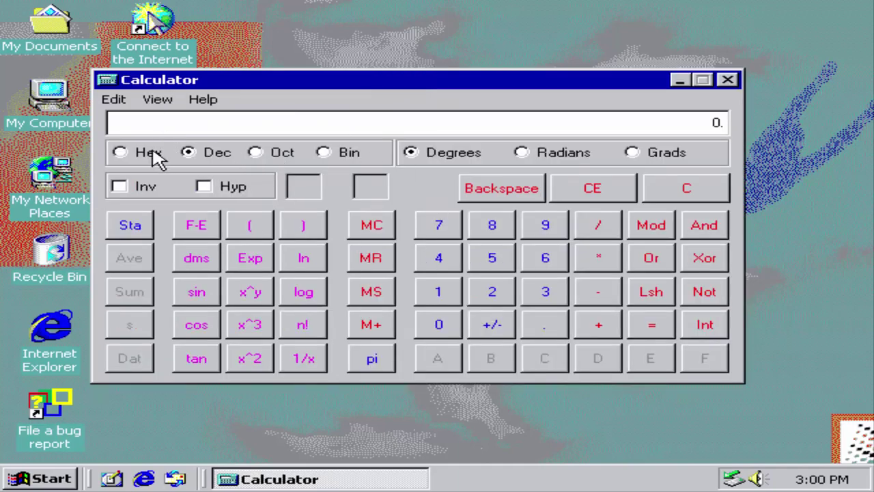
{"action": "left_click", "coordinate": [258, 152]}
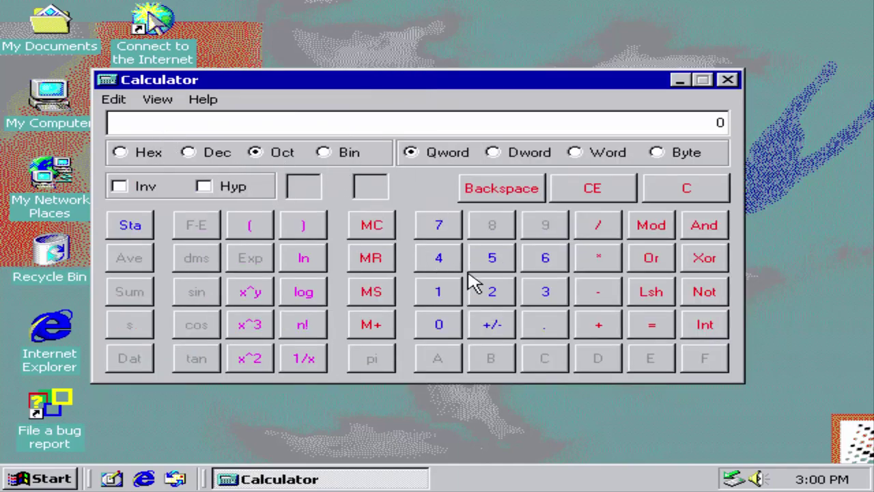
{"action": "left_click", "coordinate": [545, 291]}
{"action": "left_click", "coordinate": [439, 292]}
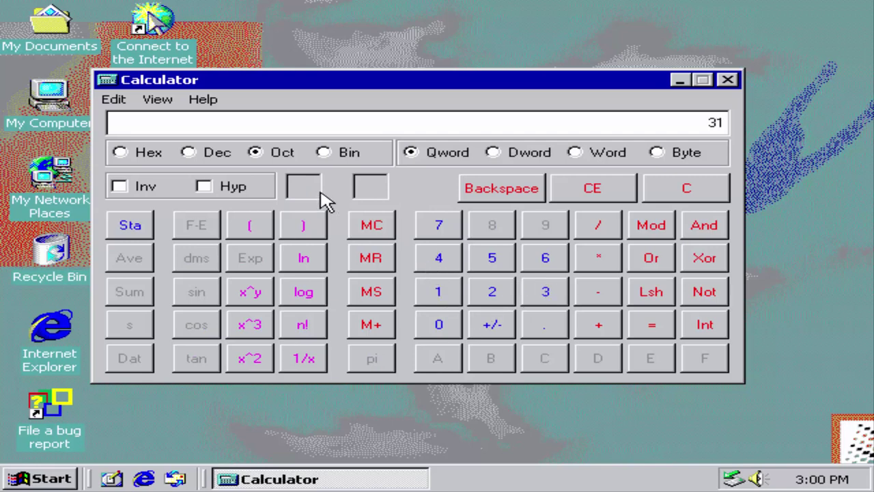
{"action": "left_click", "coordinate": [336, 153]}
{"action": "left_click", "coordinate": [189, 152]}
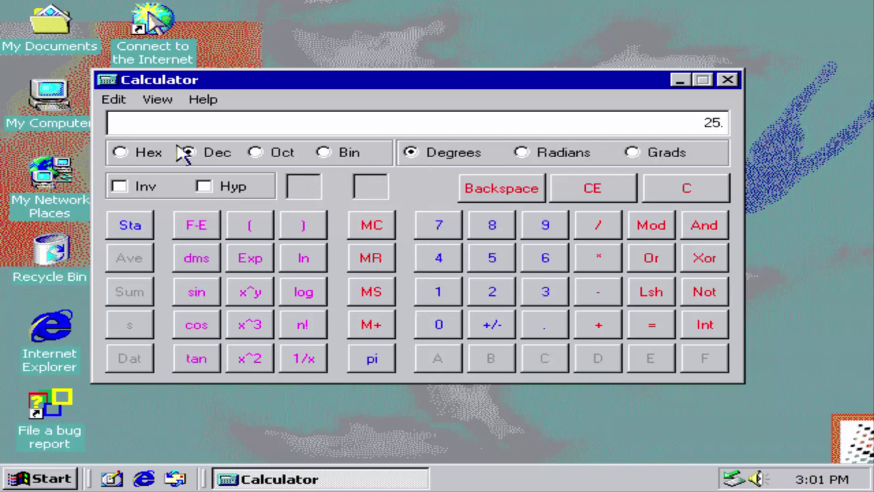
{"action": "left_click", "coordinate": [123, 152]}
{"action": "left_click", "coordinate": [188, 152]}
{"action": "left_click", "coordinate": [728, 80]}
{"action": "left_click", "coordinate": [55, 477]}
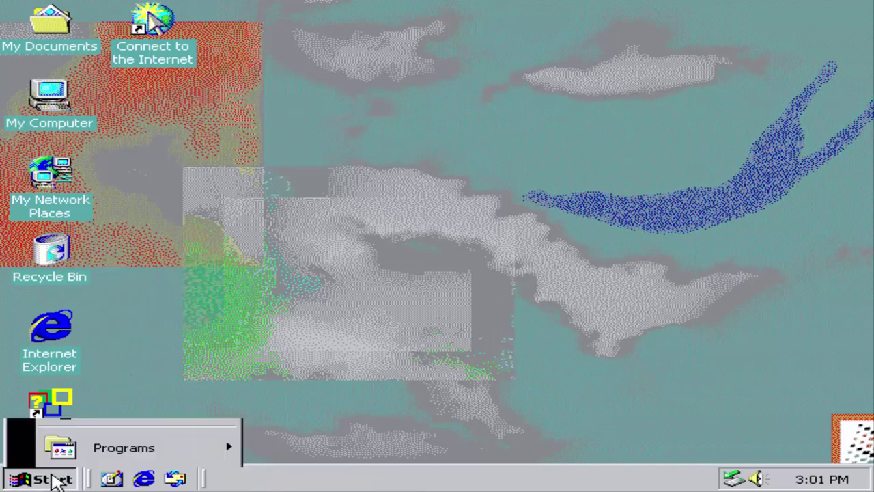
Step: Run Synchronize from Accessories and close the finished synchronization window
{"action": "mouse_move", "coordinate": [145, 203]}
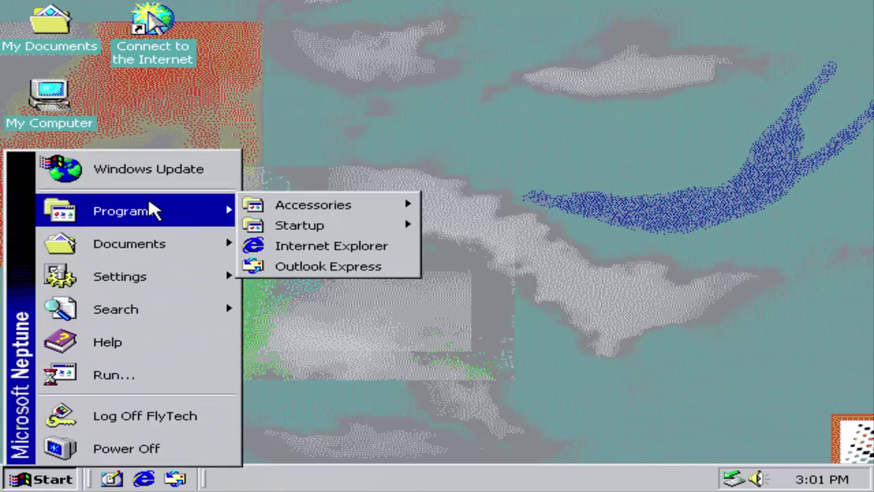
{"action": "mouse_move", "coordinate": [385, 204]}
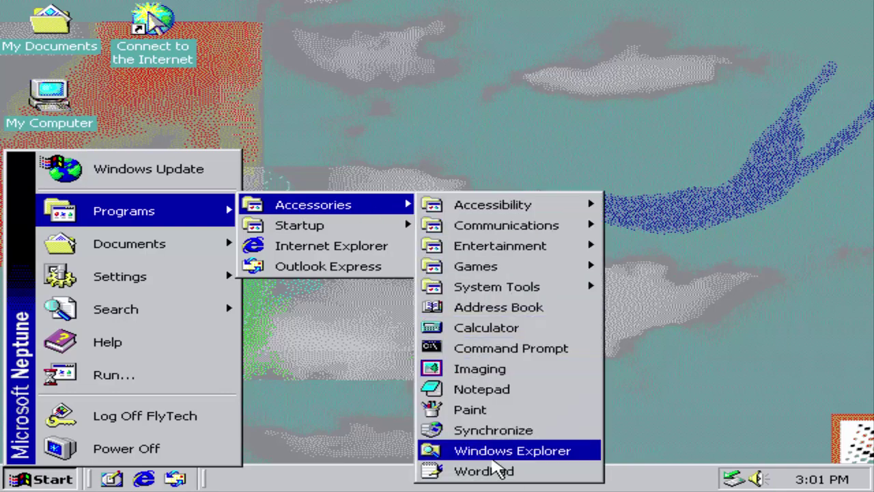
{"action": "left_click", "coordinate": [456, 431]}
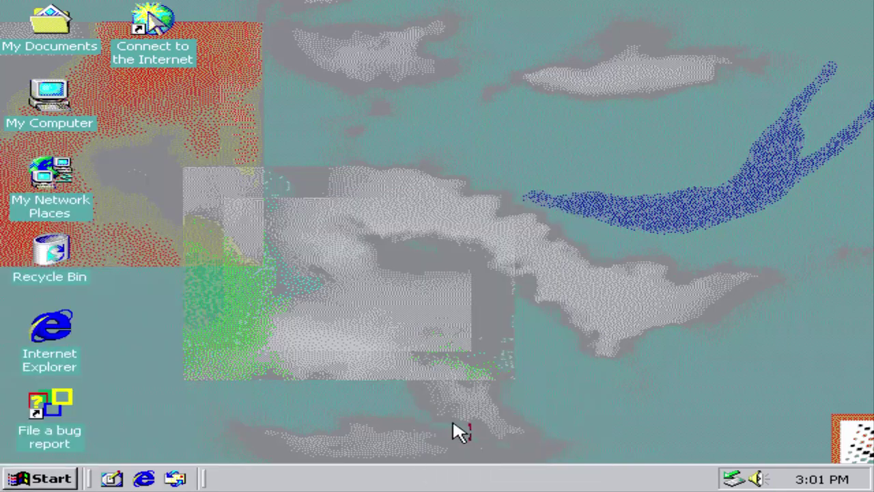
{"action": "left_click", "coordinate": [423, 418]}
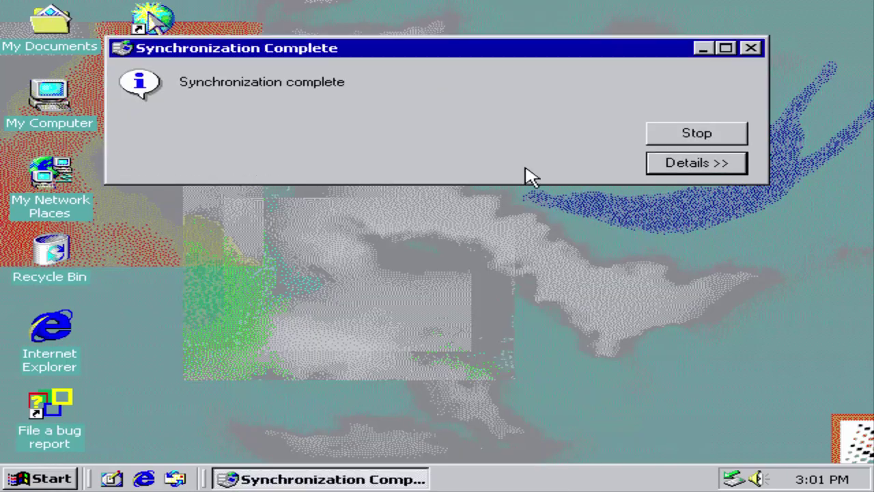
{"action": "left_click", "coordinate": [714, 139]}
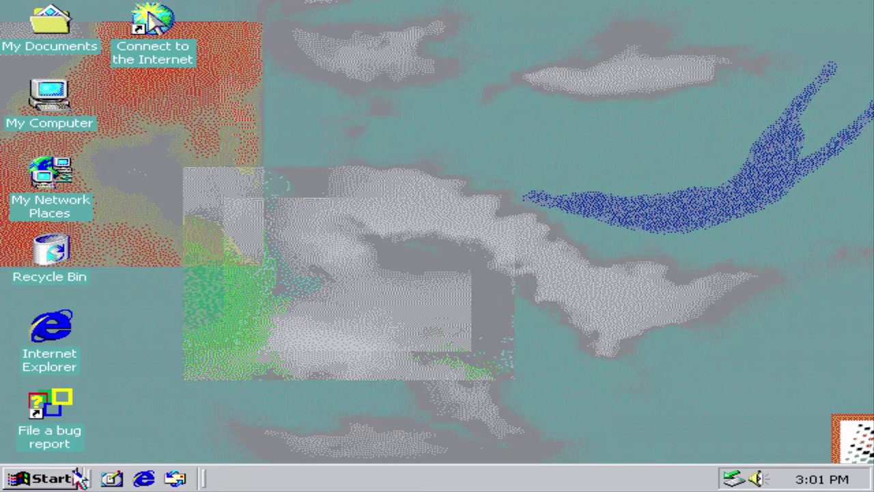
Step: Launch Internet Explorer and cancel the Internet Connection Wizard, confirming Yes
{"action": "left_click", "coordinate": [41, 478]}
{"action": "mouse_move", "coordinate": [203, 223]}
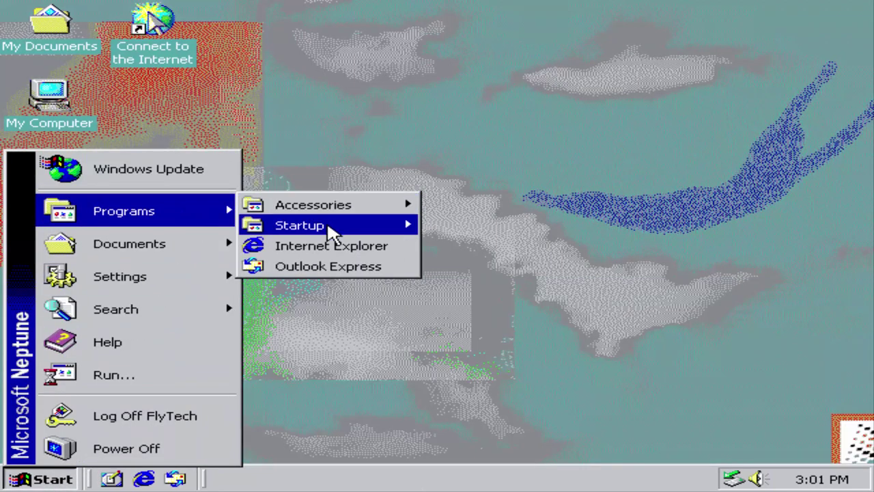
{"action": "mouse_move", "coordinate": [349, 231]}
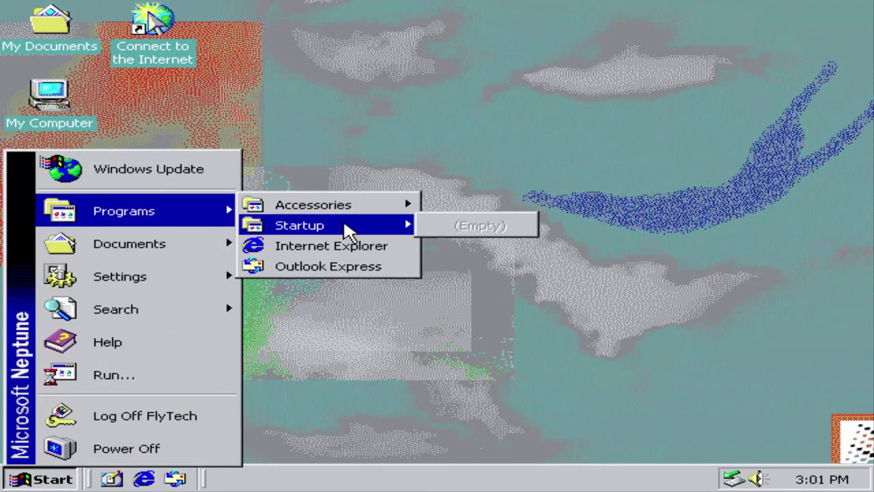
{"action": "left_click", "coordinate": [348, 247]}
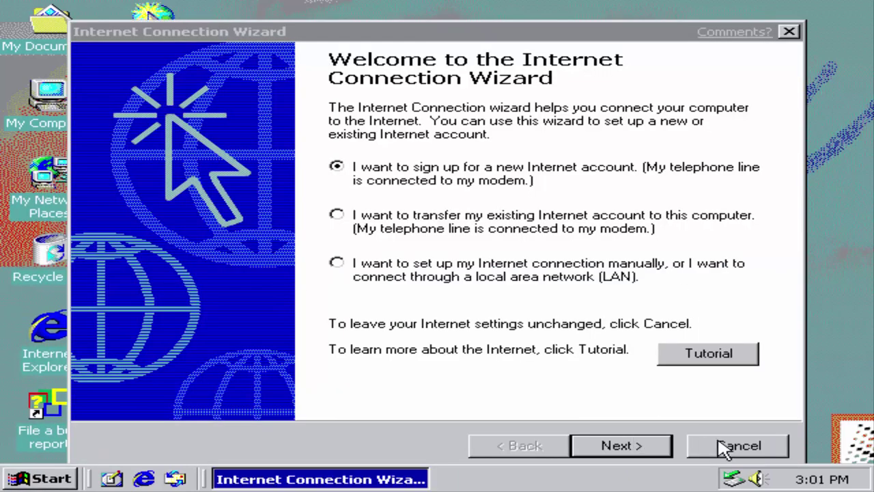
{"action": "left_click", "coordinate": [722, 444]}
{"action": "left_click", "coordinate": [584, 306]}
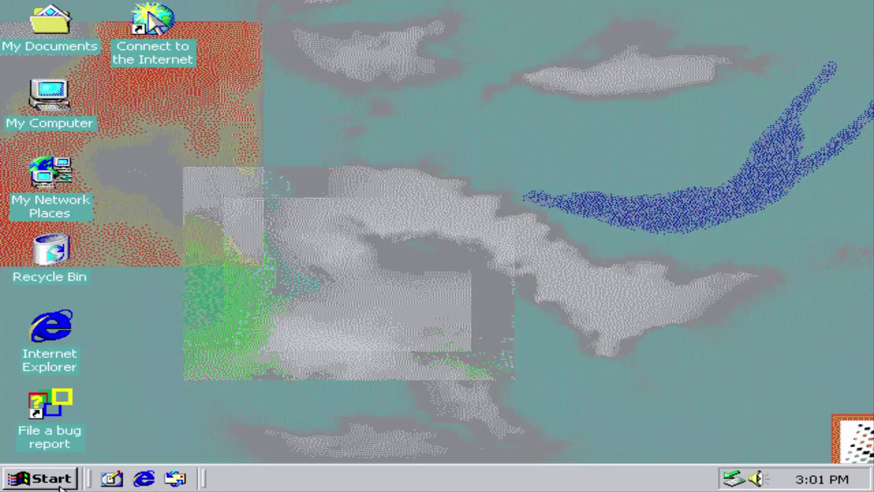
Step: Open Windows Update maximized and view About Internet Explorer showing version 5.5
{"action": "left_click", "coordinate": [60, 483]}
{"action": "left_click", "coordinate": [186, 176]}
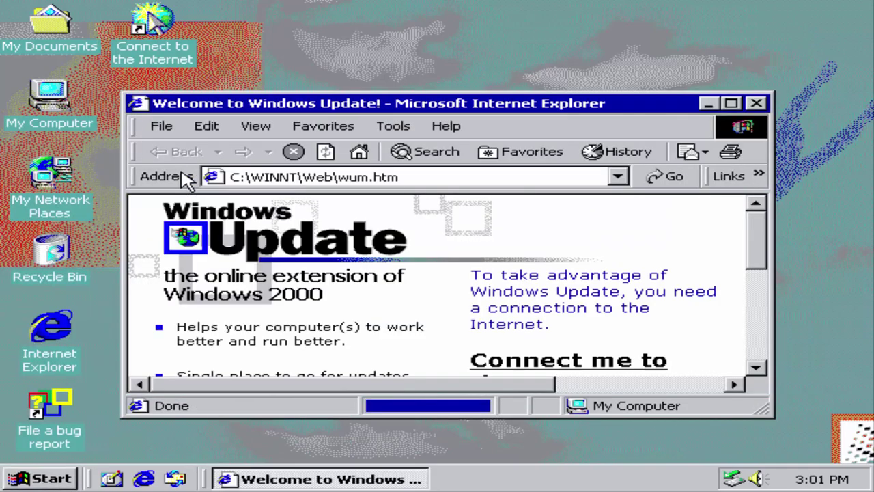
{"action": "left_click", "coordinate": [731, 104]}
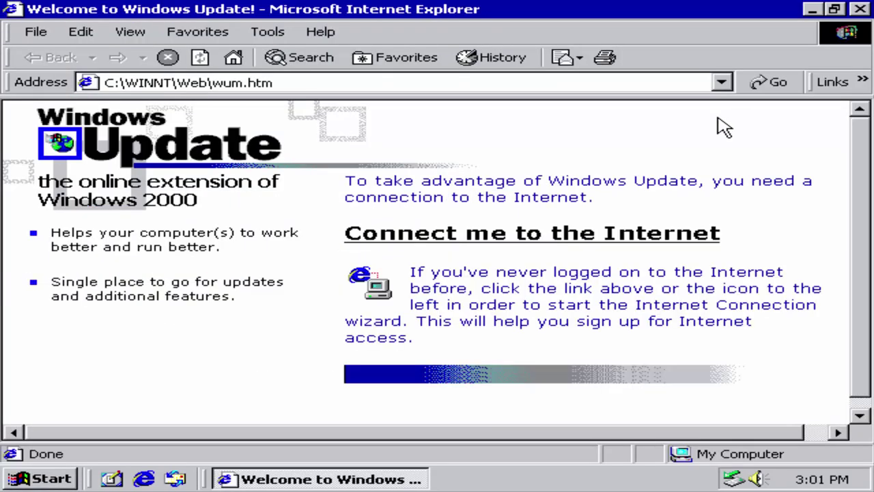
{"action": "left_click", "coordinate": [318, 31]}
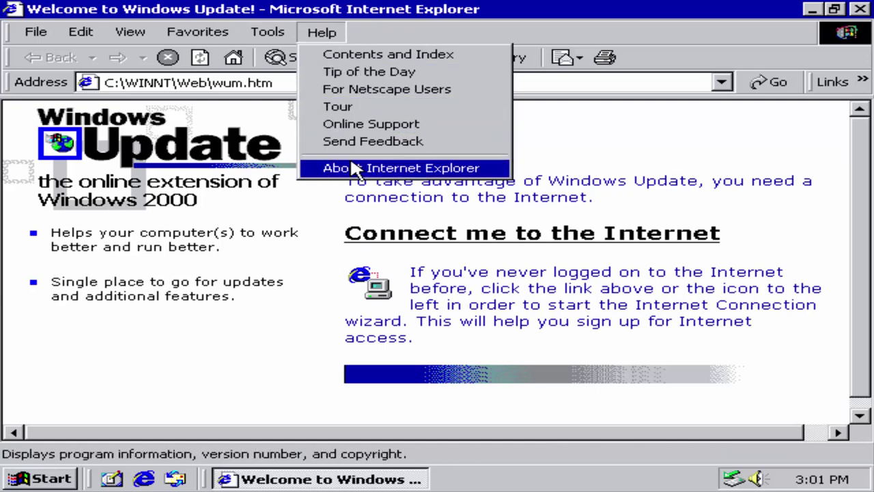
{"action": "left_click", "coordinate": [356, 168]}
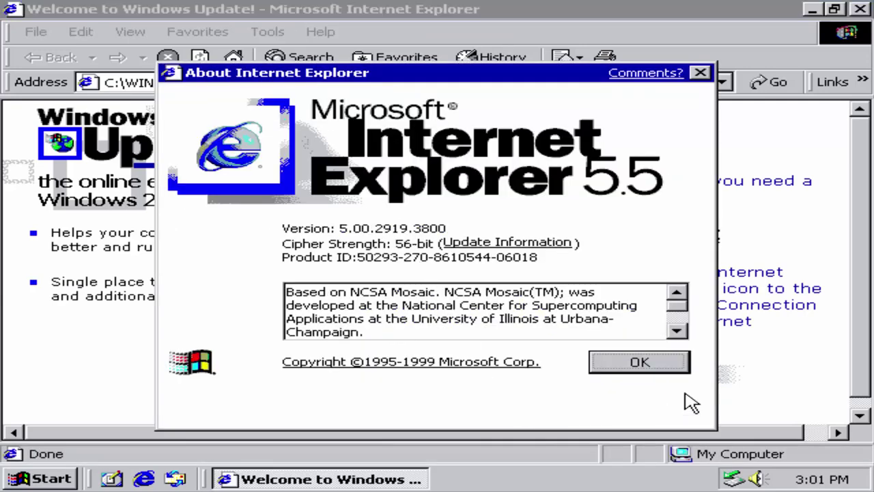
{"action": "left_click", "coordinate": [639, 362]}
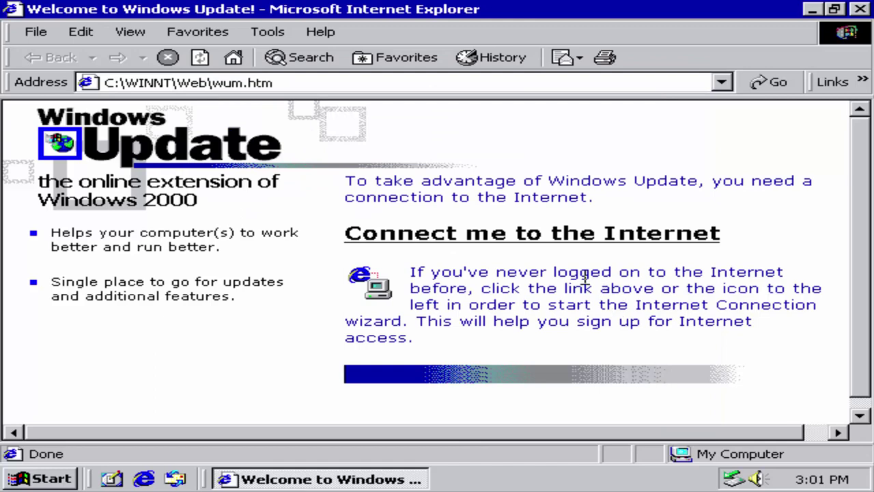
{"action": "scroll", "coordinate": [587, 307], "scroll_direction": "down", "scroll_amount": 1}
{"action": "scroll", "coordinate": [592, 280], "scroll_direction": "up", "scroll_amount": 1}
Step: Complete the connection wizard manually for a LAN with no proxy, then relaunch Internet Explorer
{"action": "left_click", "coordinate": [573, 233]}
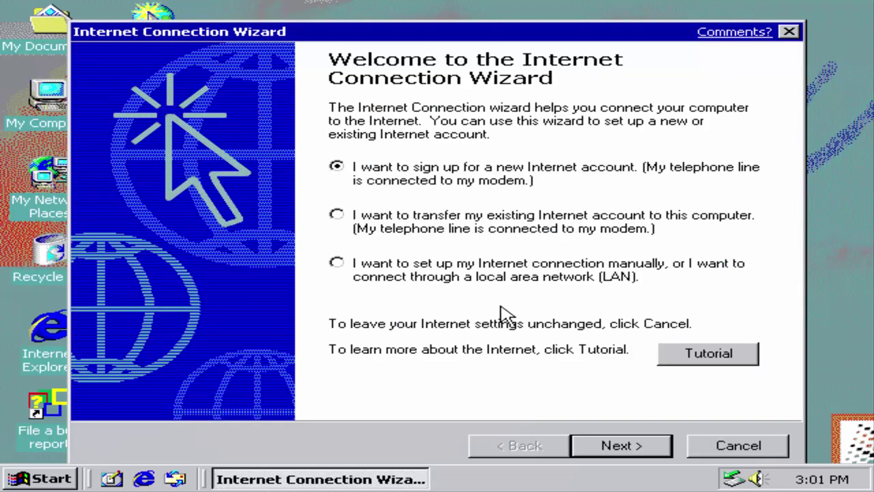
{"action": "left_click", "coordinate": [579, 279]}
{"action": "left_click", "coordinate": [633, 451]}
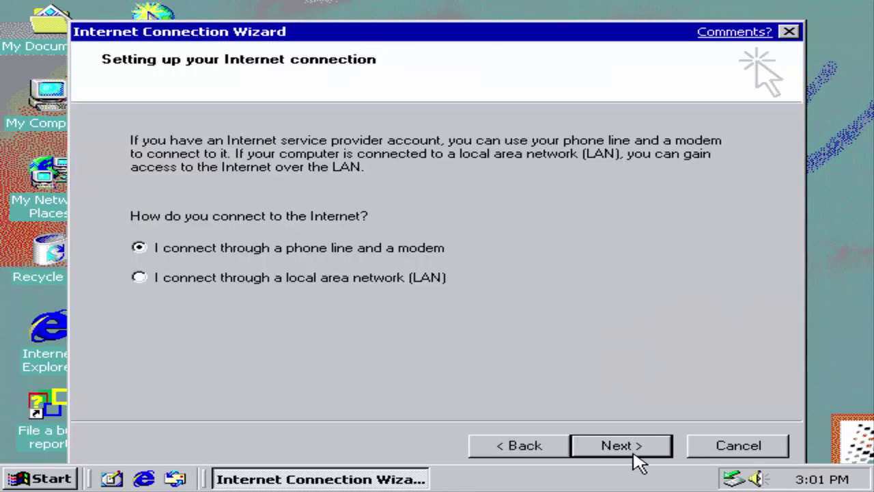
{"action": "left_click", "coordinate": [407, 281]}
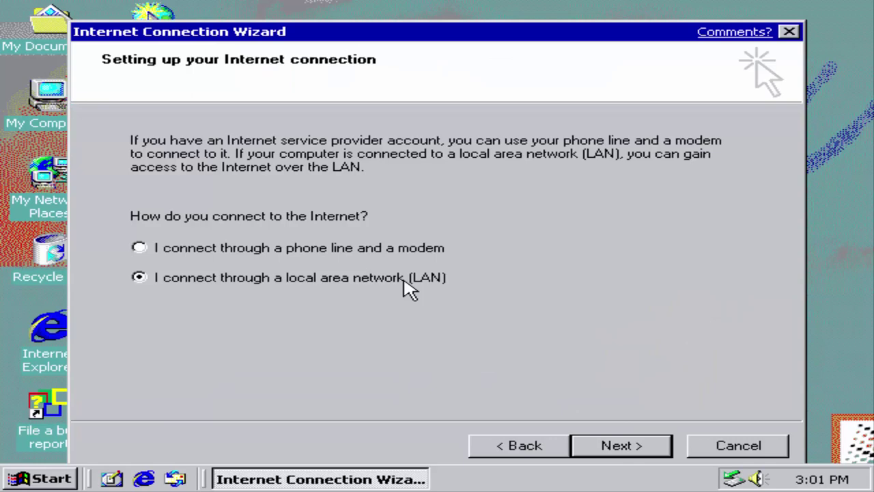
{"action": "left_click", "coordinate": [621, 445]}
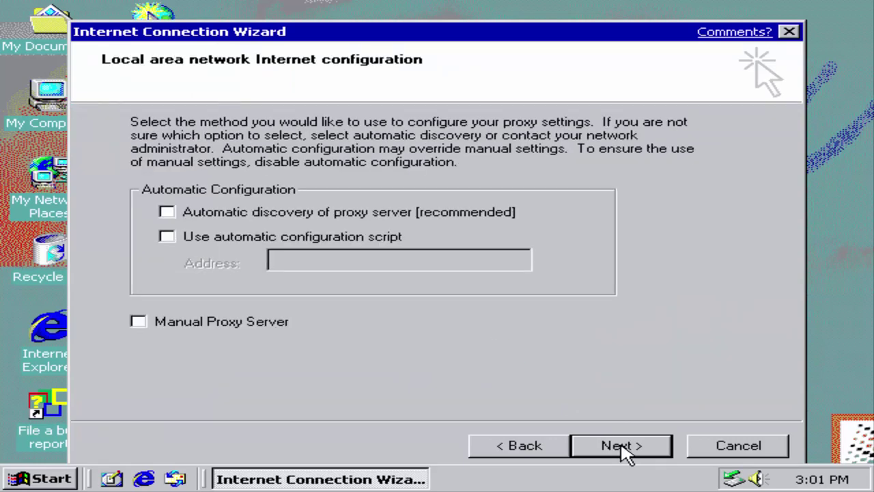
{"action": "left_click", "coordinate": [607, 451]}
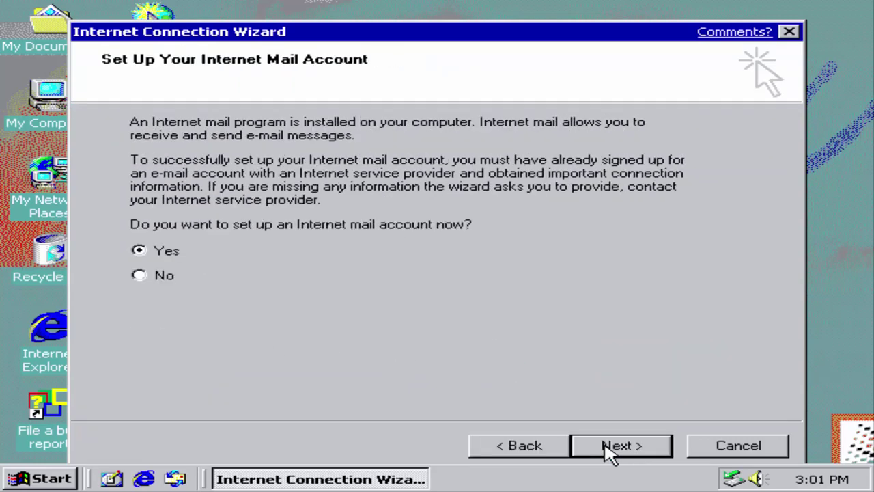
{"action": "left_click", "coordinate": [607, 443]}
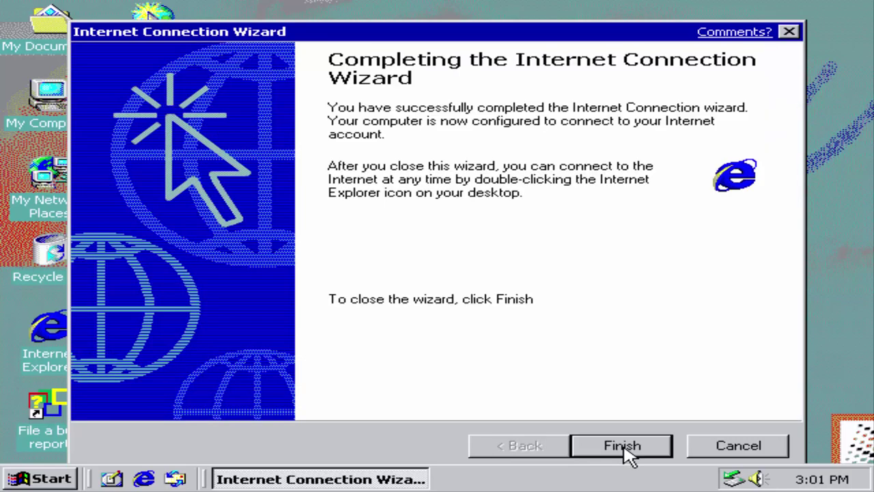
{"action": "left_click", "coordinate": [621, 446]}
{"action": "left_click", "coordinate": [145, 478]}
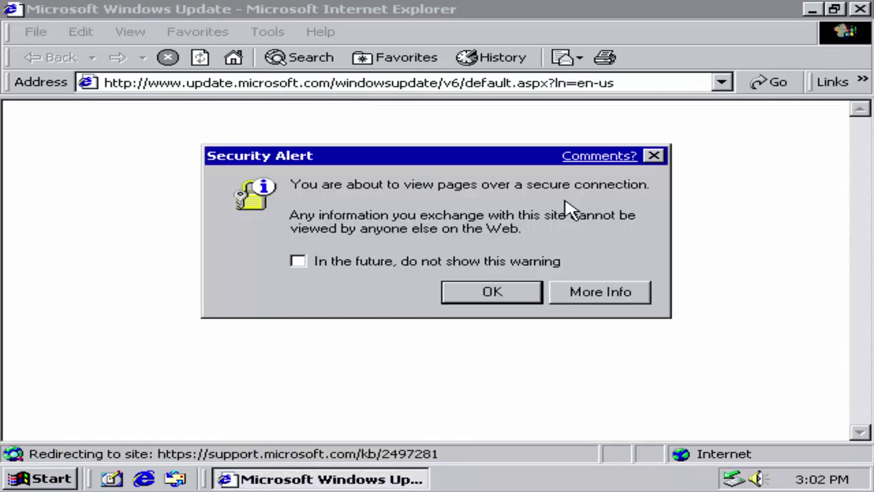
Step: Send a comment on the Security Alert, then turn off the warning and accept it
{"action": "left_click", "coordinate": [600, 158]}
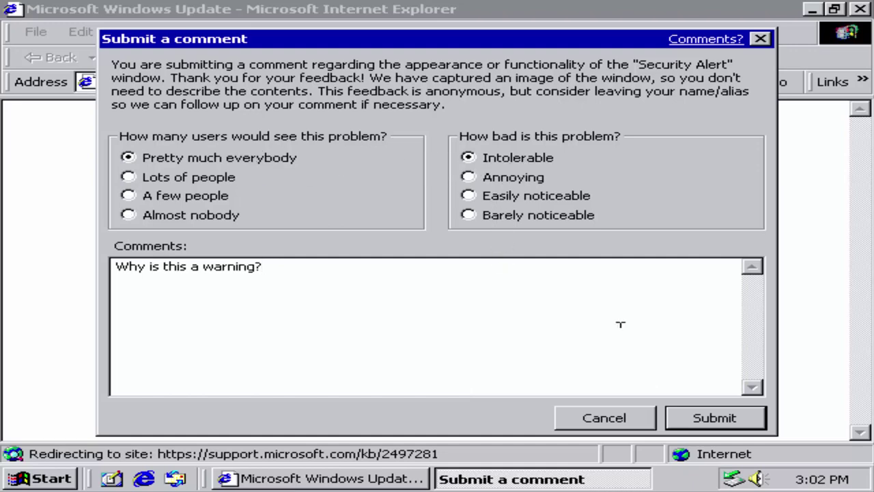
{"action": "left_click", "coordinate": [714, 418]}
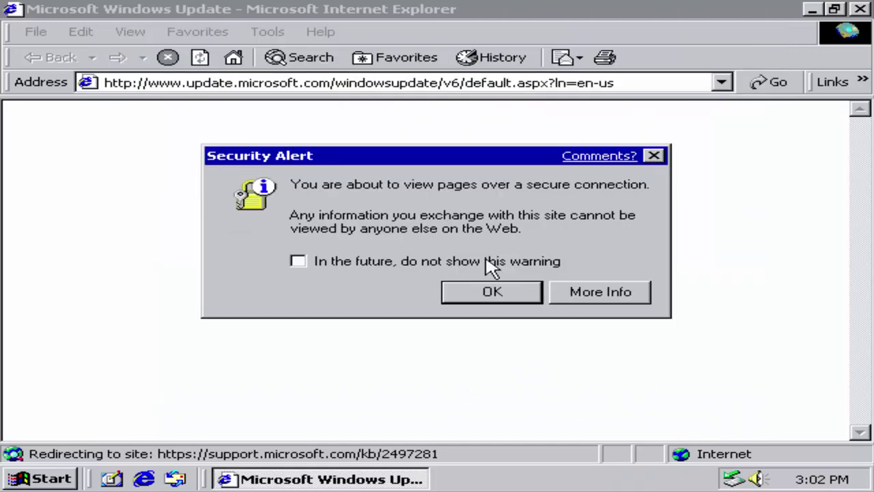
{"action": "left_click", "coordinate": [489, 262]}
{"action": "left_click", "coordinate": [488, 295]}
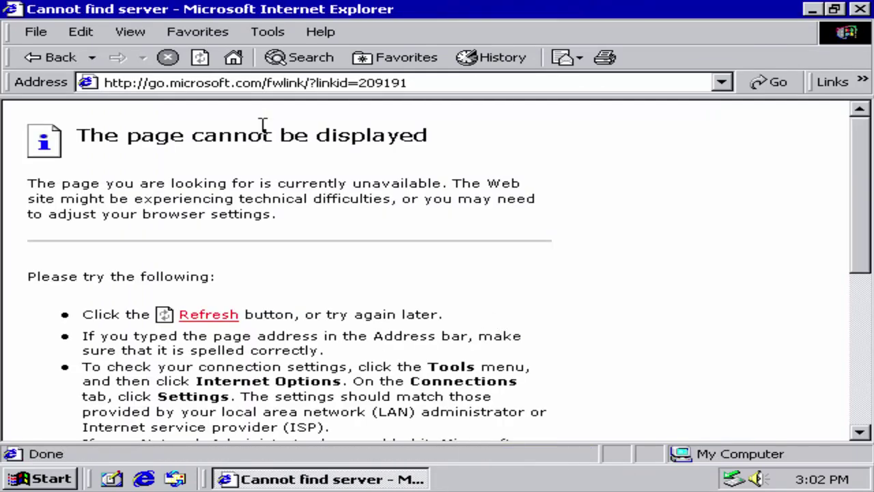
Step: Try loading google.com/ncr in the address bar, then load example.com instead
{"action": "left_click", "coordinate": [365, 83]}
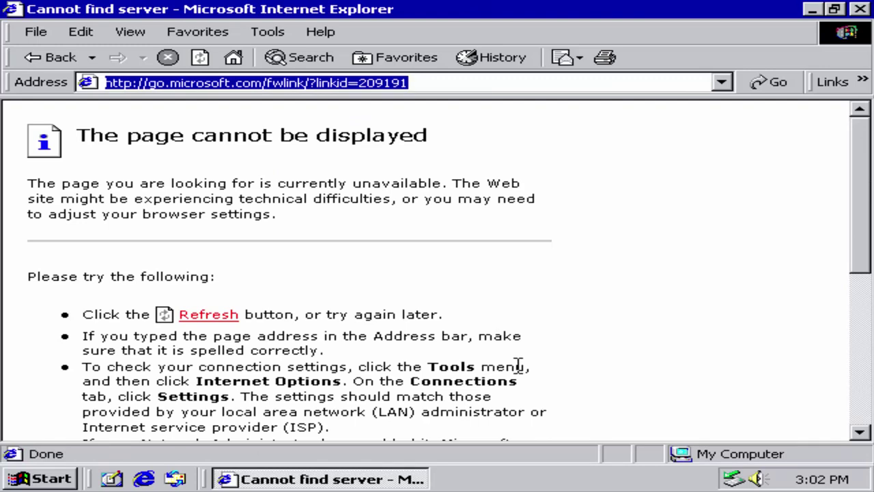
{"action": "type", "text": "google.co"}
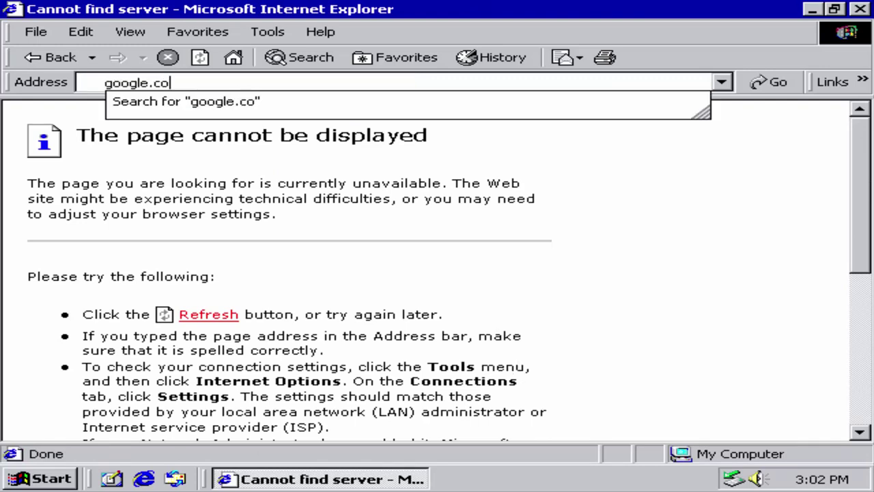
{"action": "type", "text": "m/ncr"}
{"action": "key", "text": "Return"}
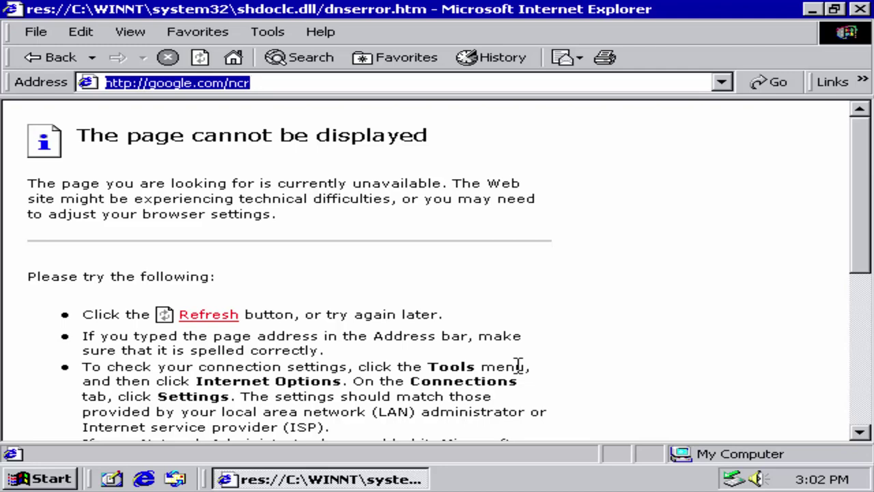
{"action": "left_click", "coordinate": [280, 82]}
{"action": "type", "text": "example.com"}
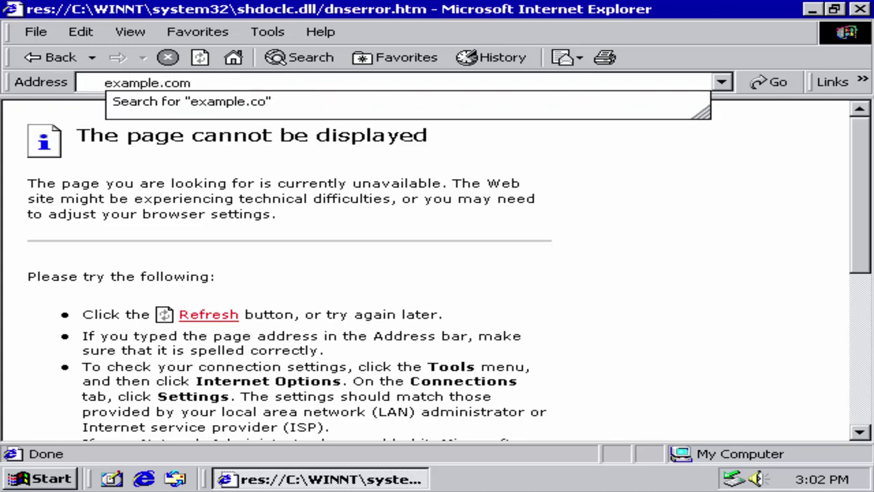
{"action": "key", "text": "Return"}
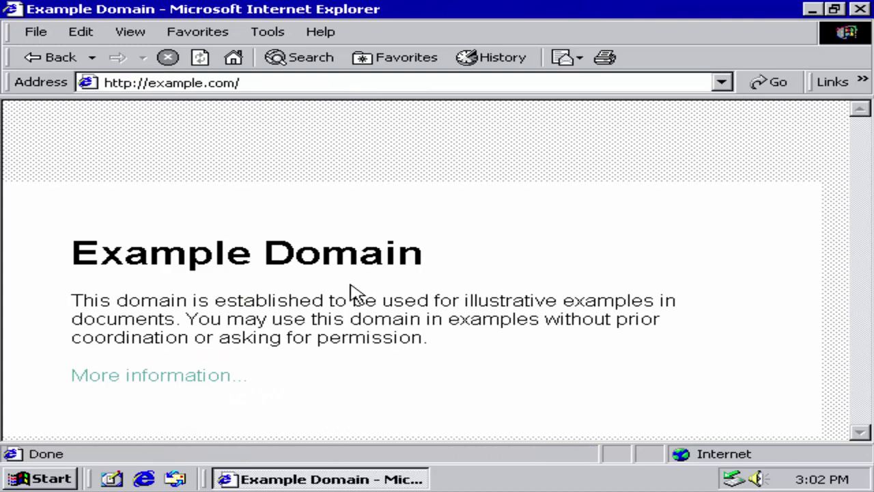
Step: Follow example.com's More information link, go back, select some text, and close Internet Explorer
{"action": "left_click", "coordinate": [169, 378]}
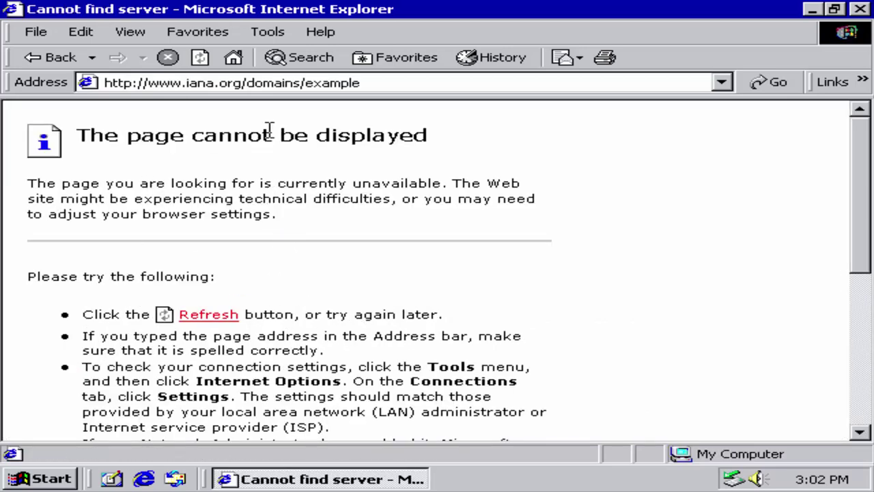
{"action": "left_click", "coordinate": [34, 59]}
{"action": "left_click_drag", "start_coordinate": [341, 316], "coordinate": [453, 238]}
{"action": "left_click", "coordinate": [453, 238]}
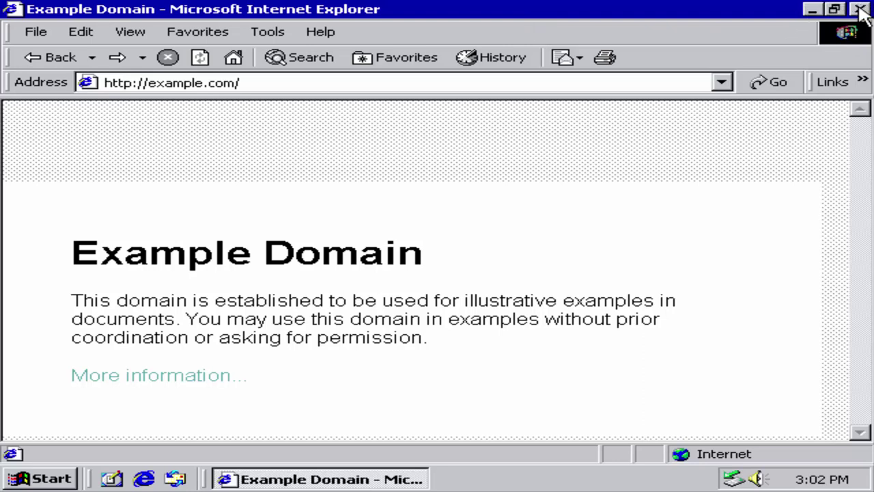
{"action": "left_click", "coordinate": [859, 10]}
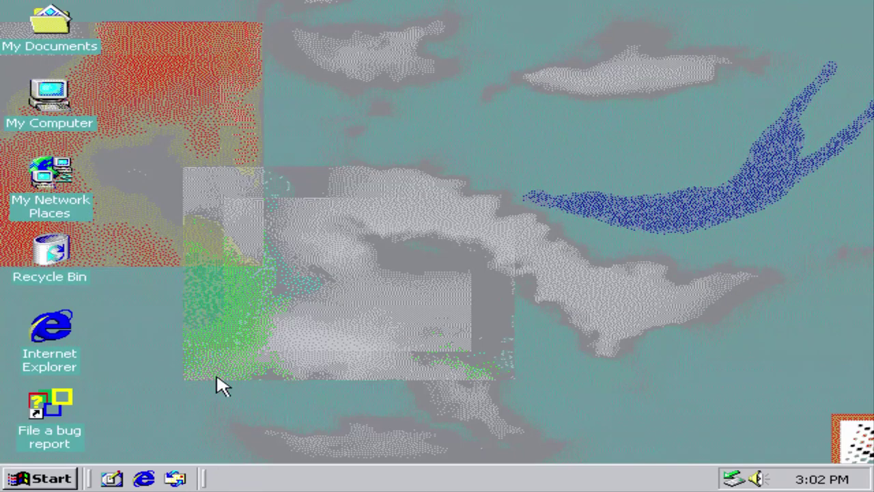
Step: Open the Sample picture from My Documents > My Pictures in Image Preview
{"action": "double_click", "coordinate": [64, 34]}
{"action": "double_click", "coordinate": [383, 198]}
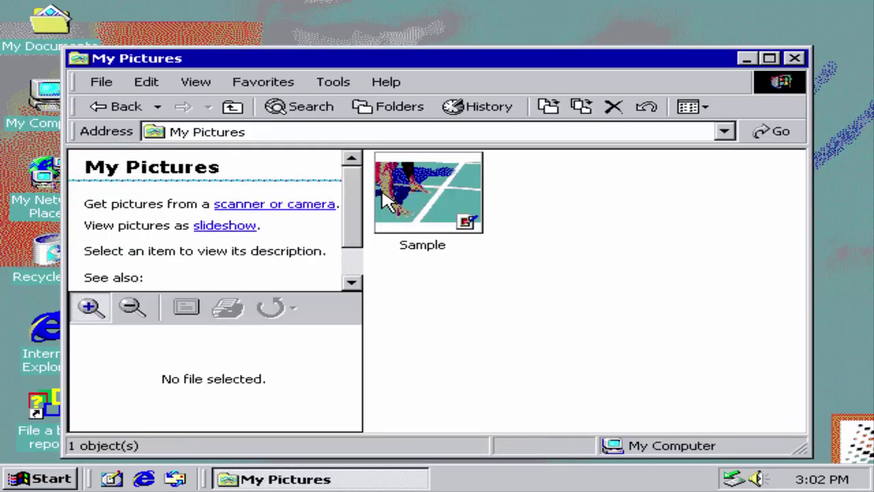
{"action": "double_click", "coordinate": [403, 186]}
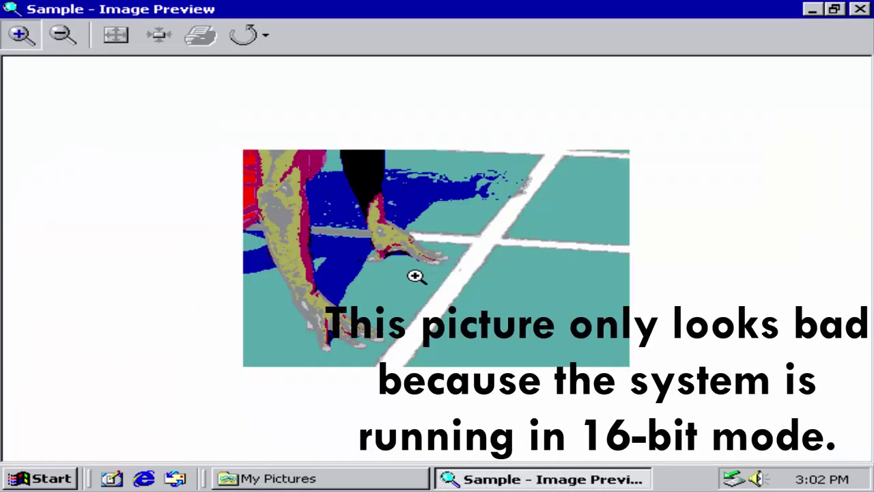
Step: Zoom repeatedly into the hand in the Sample picture down to individual pixels
{"action": "left_click", "coordinate": [420, 301]}
{"action": "left_click", "coordinate": [419, 303]}
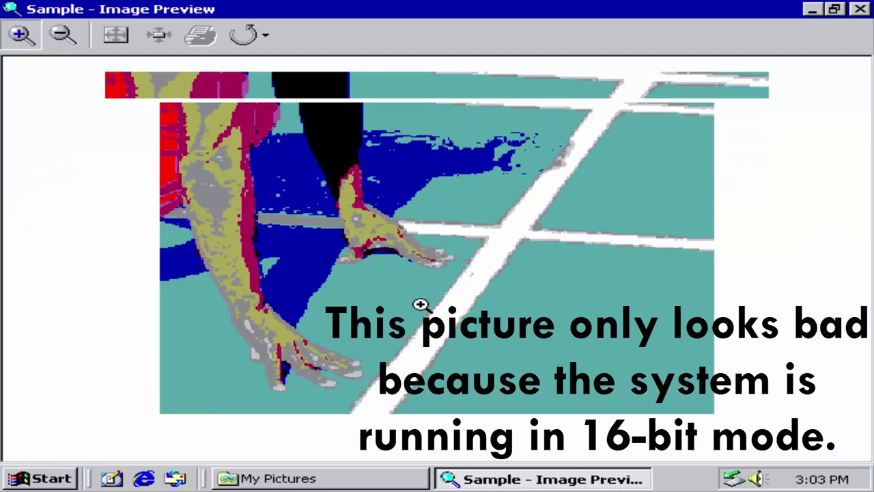
{"action": "left_click", "coordinate": [421, 305]}
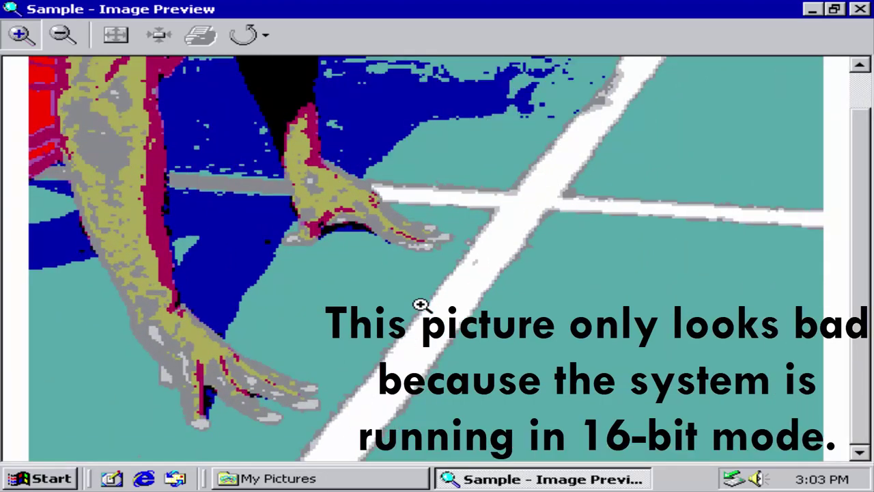
{"action": "left_click", "coordinate": [420, 303]}
{"action": "left_click", "coordinate": [420, 303]}
{"action": "left_click", "coordinate": [419, 303]}
{"action": "left_click", "coordinate": [132, 302]}
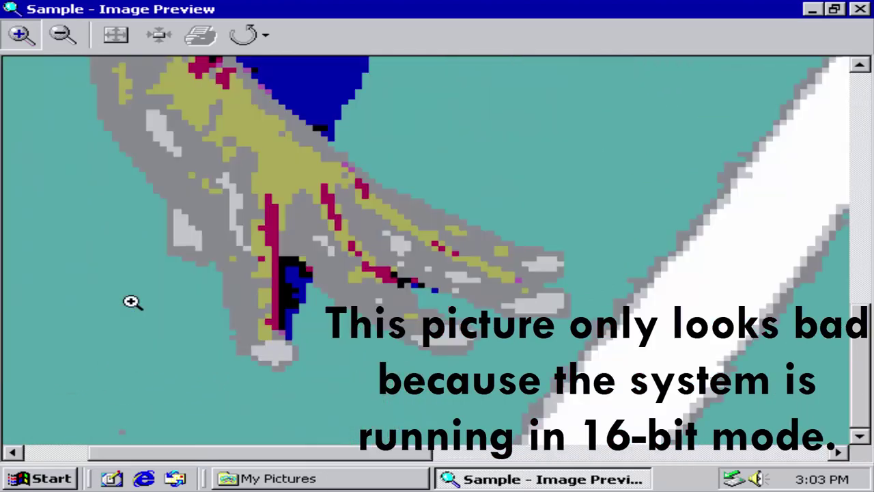
{"action": "left_click", "coordinate": [326, 250]}
{"action": "left_click", "coordinate": [363, 187]}
{"action": "left_click", "coordinate": [362, 168]}
{"action": "left_click", "coordinate": [366, 153]}
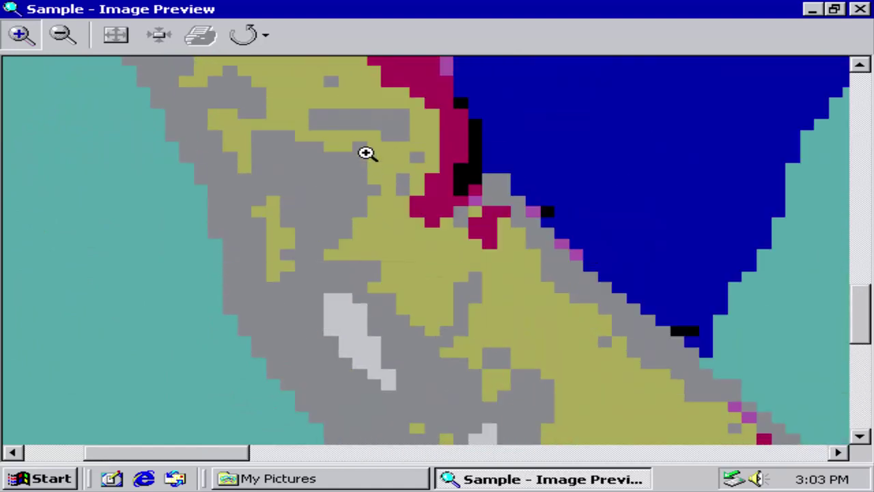
{"action": "left_click", "coordinate": [365, 130]}
{"action": "left_click", "coordinate": [365, 131]}
{"action": "left_click", "coordinate": [365, 137]}
{"action": "left_click", "coordinate": [367, 144]}
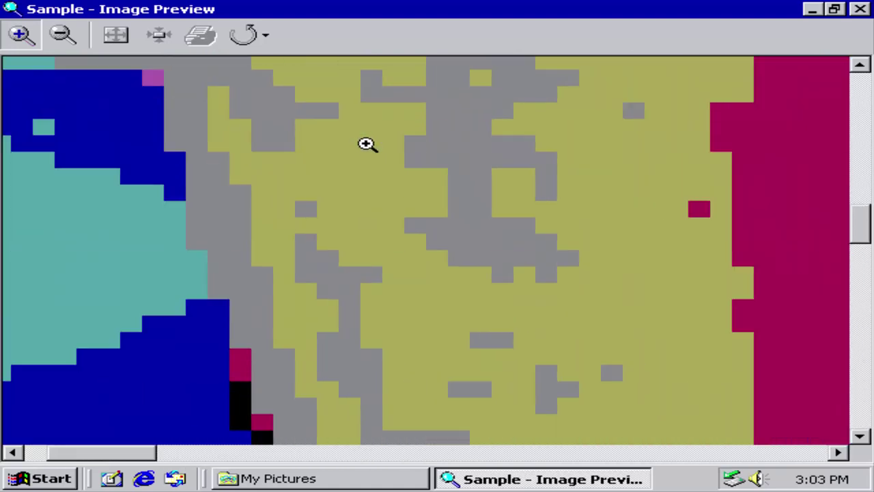
{"action": "left_click", "coordinate": [421, 162]}
{"action": "left_click", "coordinate": [173, 176]}
{"action": "left_click", "coordinate": [172, 187]}
{"action": "scroll", "coordinate": [275, 269], "scroll_direction": "down", "scroll_amount": 1}
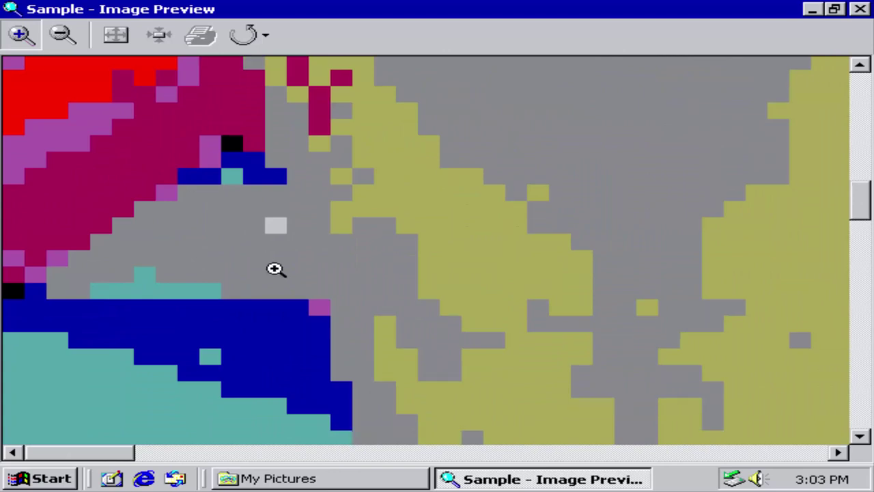
{"action": "scroll", "coordinate": [286, 233], "scroll_direction": "up", "scroll_amount": 1}
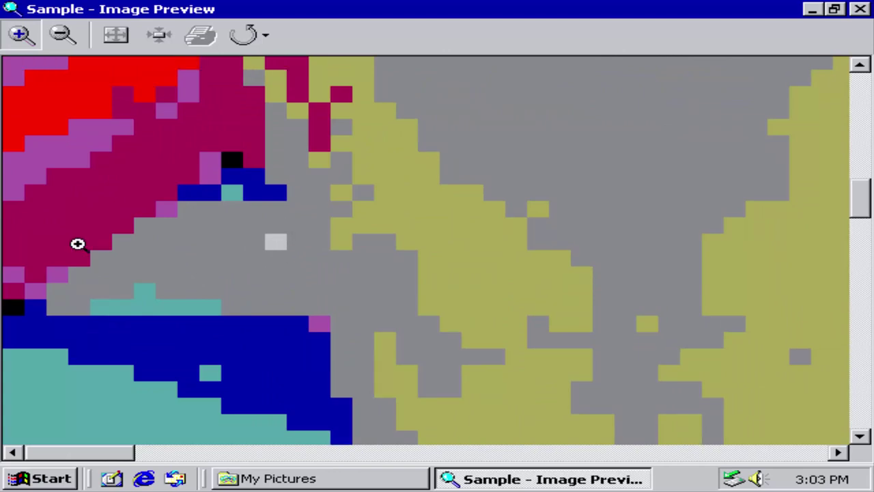
{"action": "scroll", "coordinate": [77, 244], "scroll_direction": "up", "scroll_amount": 10}
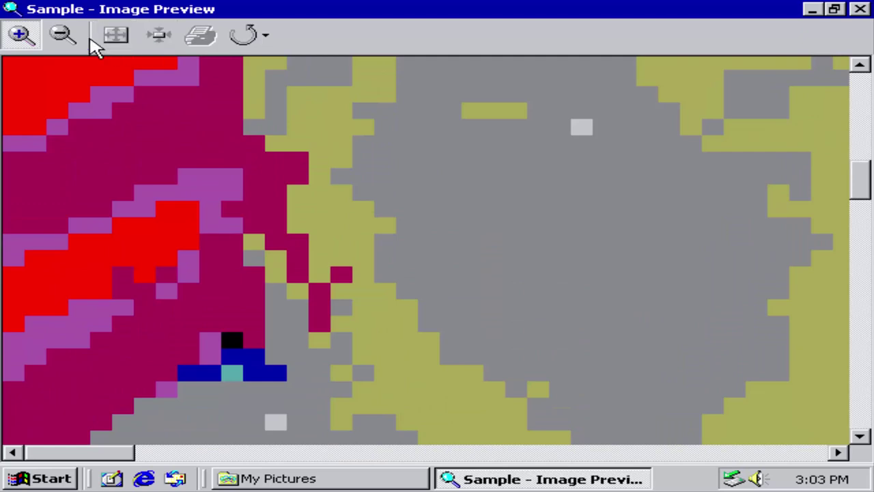
Step: Return to Best Fit, rotate the picture counter clockwise twice, and close Image Preview
{"action": "left_click", "coordinate": [117, 35]}
{"action": "left_click", "coordinate": [266, 36]}
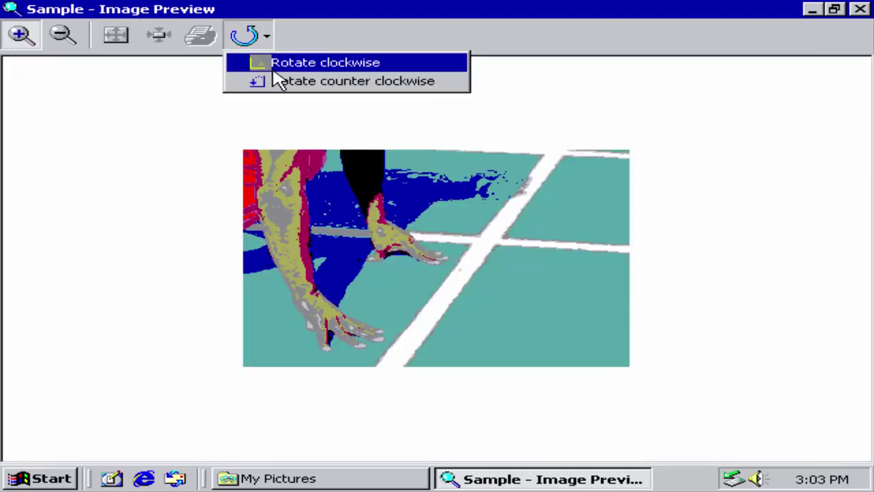
{"action": "left_click", "coordinate": [279, 81]}
{"action": "left_click", "coordinate": [268, 37]}
{"action": "left_click", "coordinate": [254, 84]}
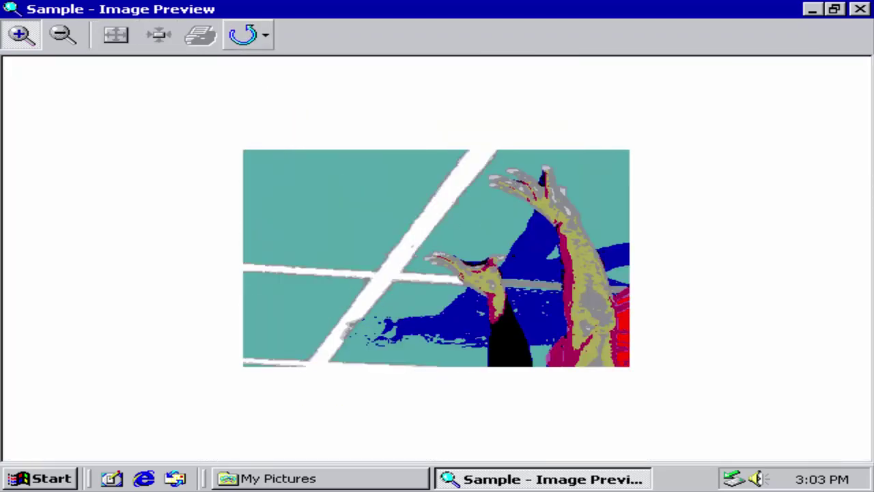
{"action": "left_click", "coordinate": [861, 9]}
{"action": "left_click", "coordinate": [717, 201]}
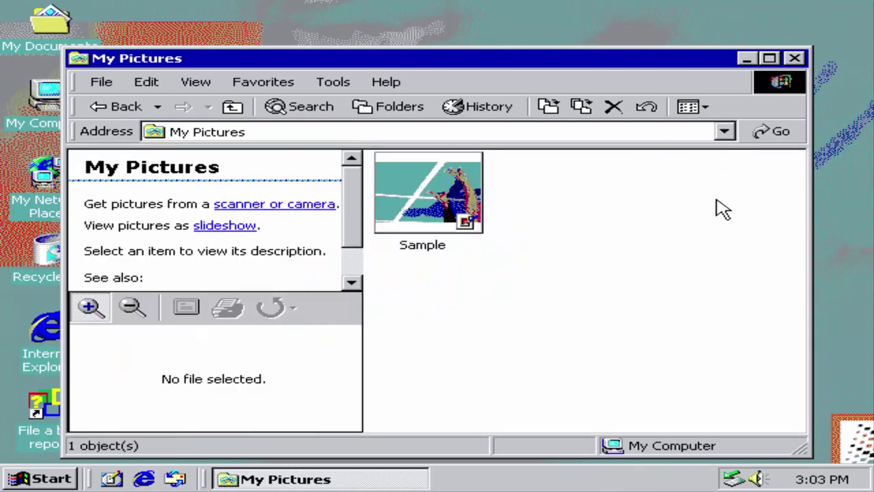
Step: Show the folder tree and open C:\WINNT with all its files shown
{"action": "left_click", "coordinate": [383, 110]}
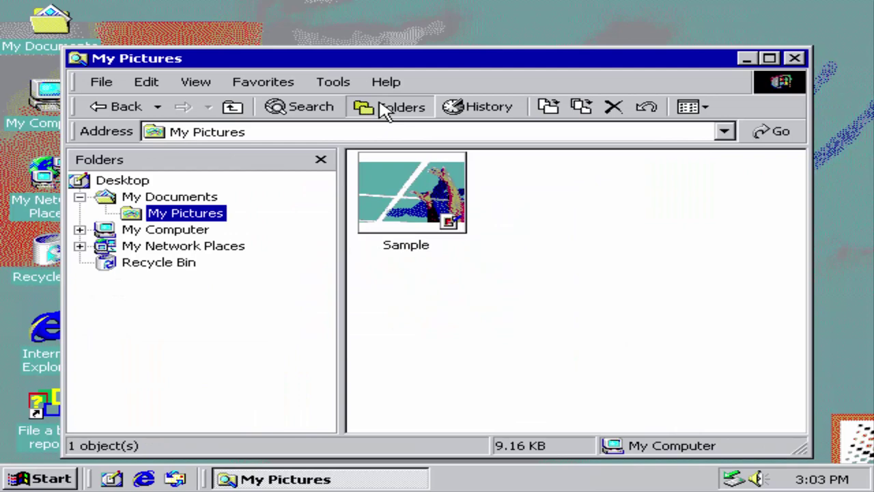
{"action": "left_click", "coordinate": [161, 229]}
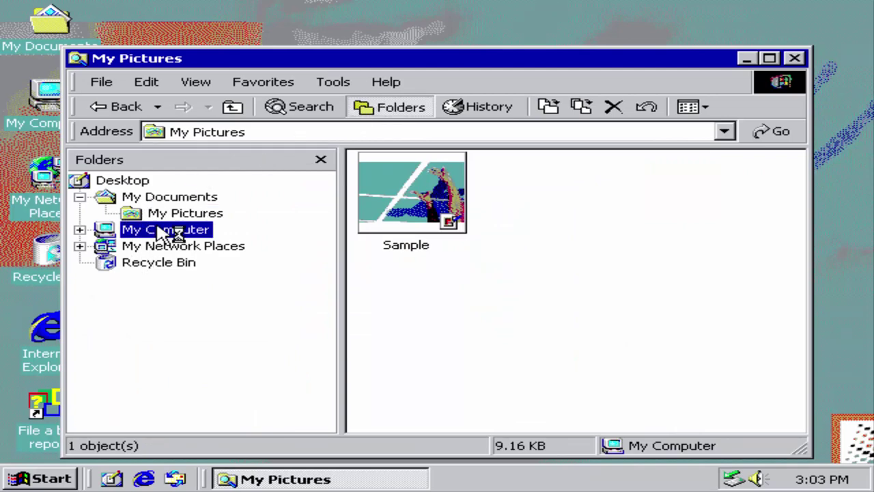
{"action": "double_click", "coordinate": [373, 190]}
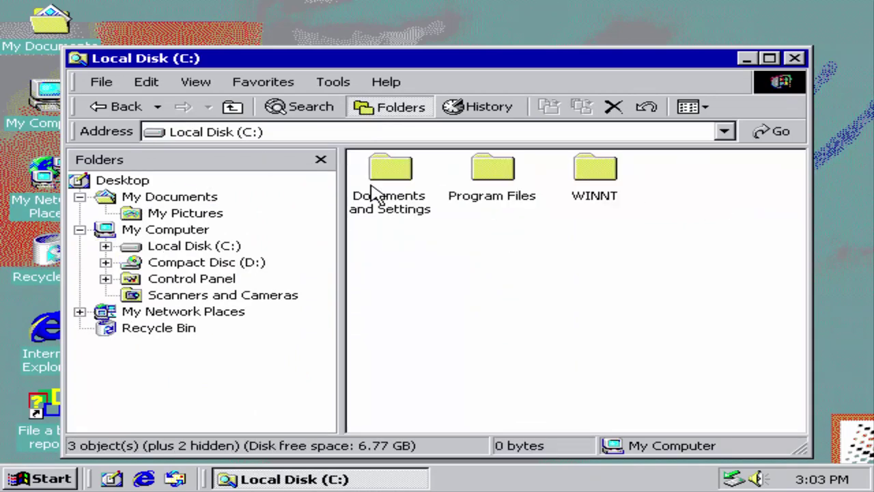
{"action": "double_click", "coordinate": [597, 175]}
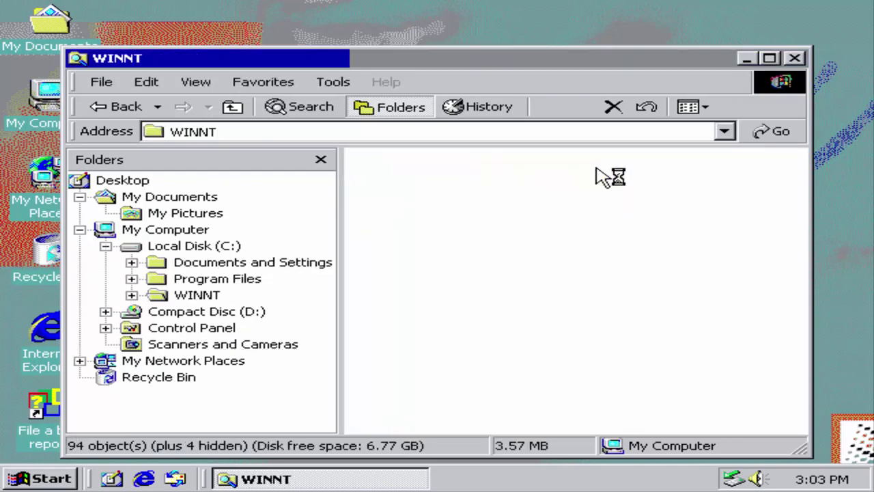
{"action": "left_click", "coordinate": [667, 212]}
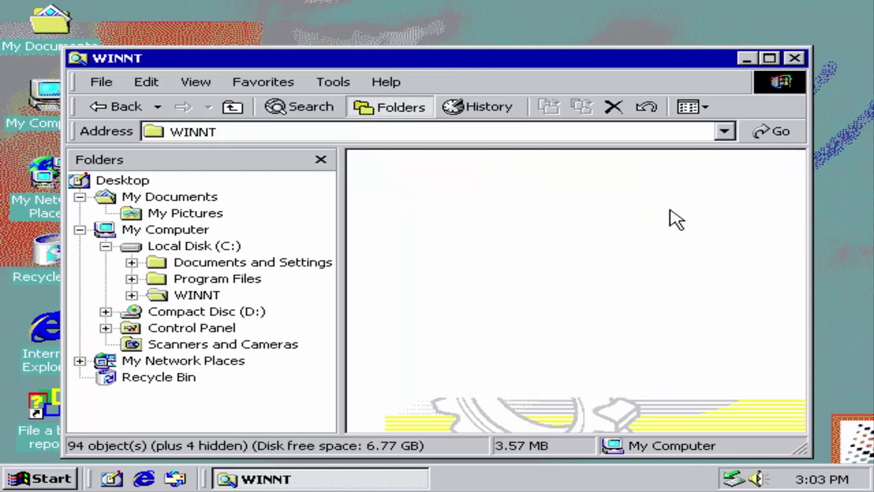
Step: Launch the discover program from the WINNT folder
{"action": "scroll", "coordinate": [677, 226], "scroll_direction": "down", "scroll_amount": 5}
{"action": "scroll", "coordinate": [696, 256], "scroll_direction": "down", "scroll_amount": 5}
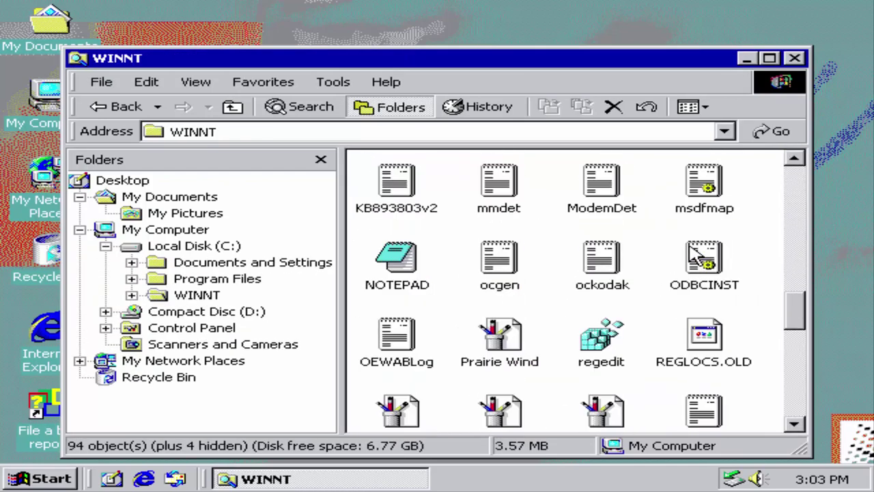
{"action": "scroll", "coordinate": [684, 258], "scroll_direction": "up", "scroll_amount": 5}
{"action": "left_click", "coordinate": [618, 295]}
{"action": "double_click", "coordinate": [618, 294]}
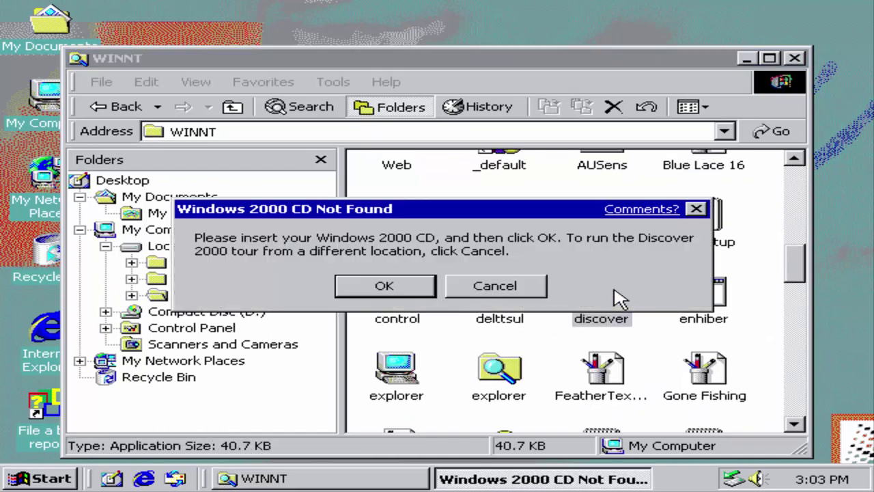
Step: Open and close the control file in Notepad, then cancel the CD request and dismiss Discover Tour Not Found
{"action": "left_click", "coordinate": [428, 290]}
{"action": "left_click", "coordinate": [427, 290]}
{"action": "left_click", "coordinate": [428, 290]}
{"action": "double_click", "coordinate": [427, 290]}
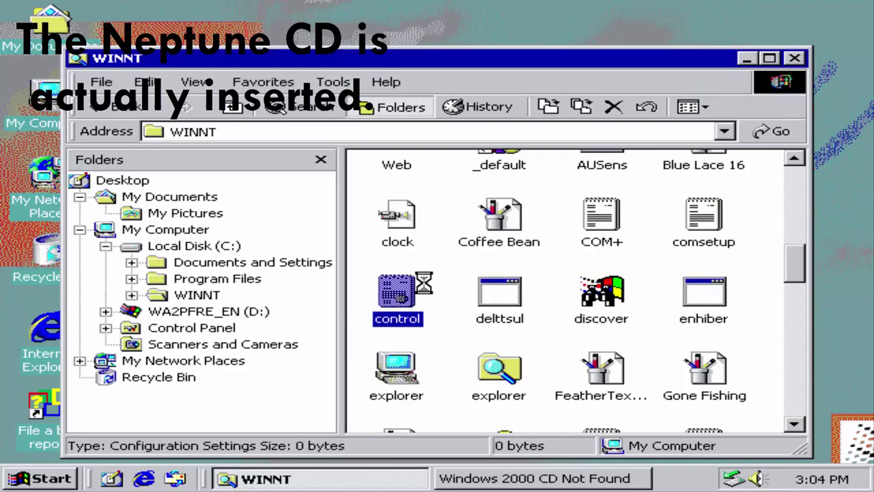
{"action": "left_click", "coordinate": [756, 103]}
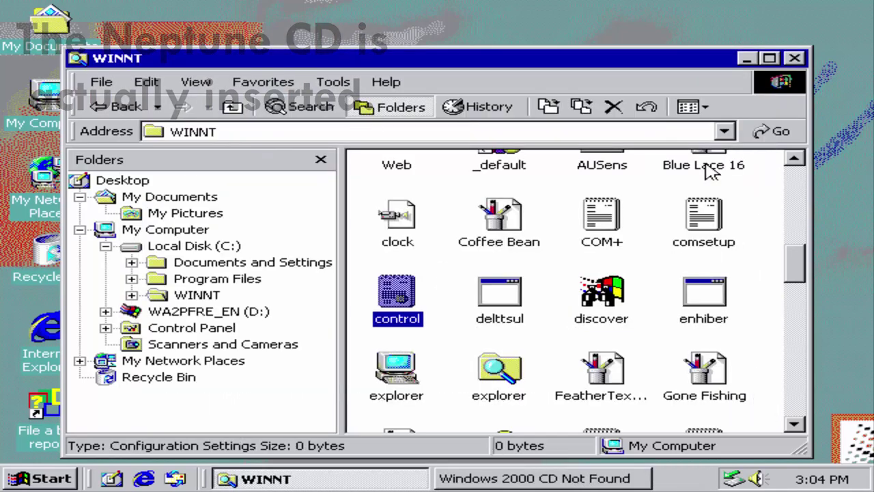
{"action": "left_click", "coordinate": [601, 480]}
{"action": "left_click", "coordinate": [554, 298]}
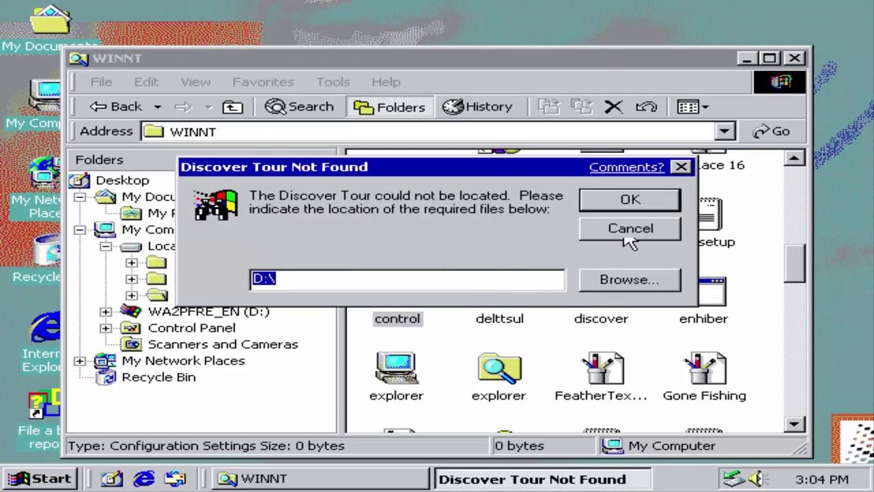
{"action": "left_click", "coordinate": [629, 200]}
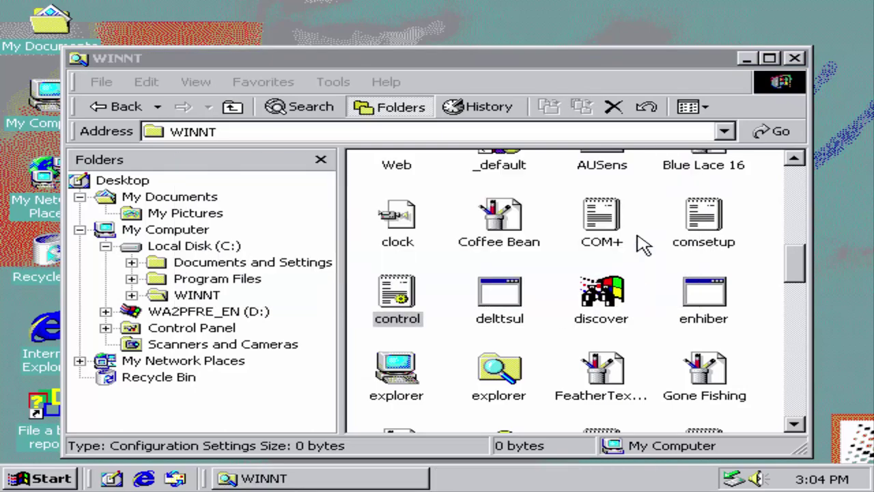
Step: Scroll further through WINNT and run the Getting Started welcome program
{"action": "scroll", "coordinate": [642, 315], "scroll_direction": "down", "scroll_amount": 6}
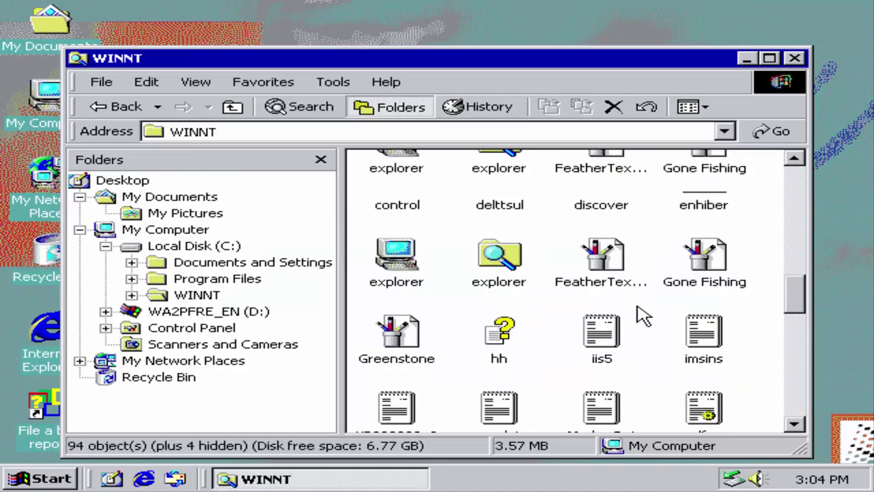
{"action": "scroll", "coordinate": [642, 316], "scroll_direction": "down", "scroll_amount": 5}
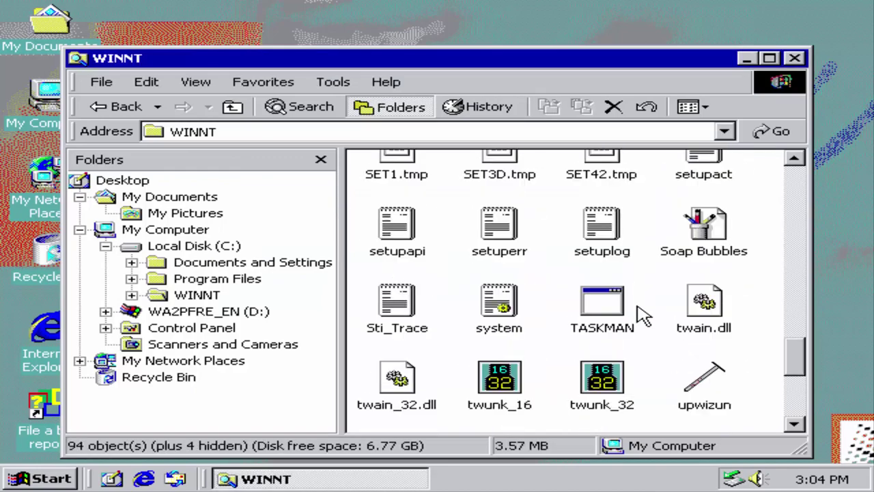
{"action": "scroll", "coordinate": [642, 316], "scroll_direction": "down", "scroll_amount": 2}
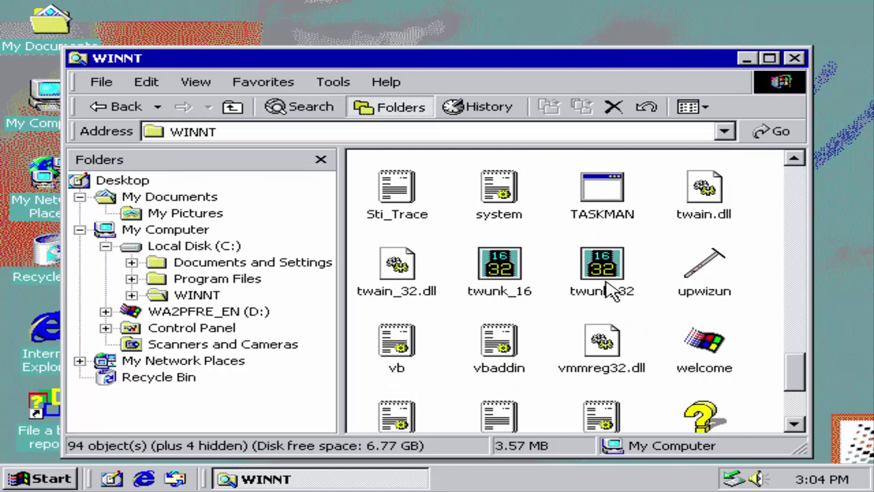
{"action": "double_click", "coordinate": [716, 340]}
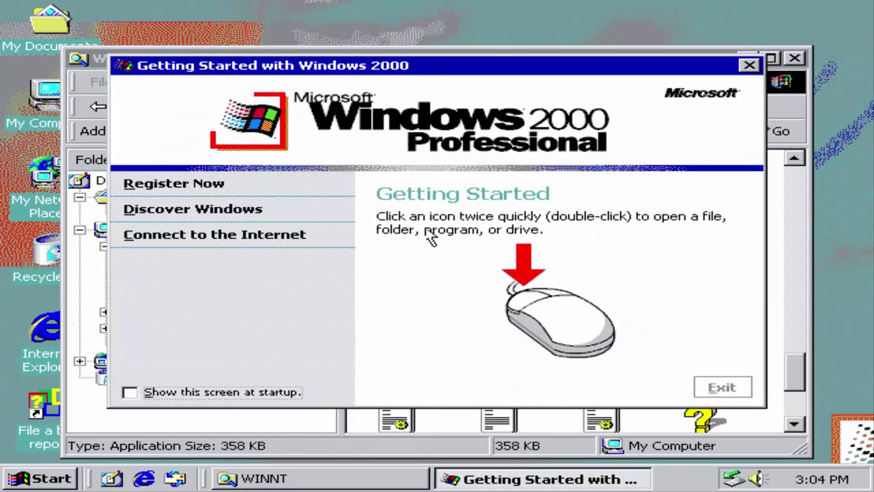
Step: Cancel the Internet Connection Wizard and close the Getting Started with Windows 2000 screen
{"action": "mouse_move", "coordinate": [261, 189]}
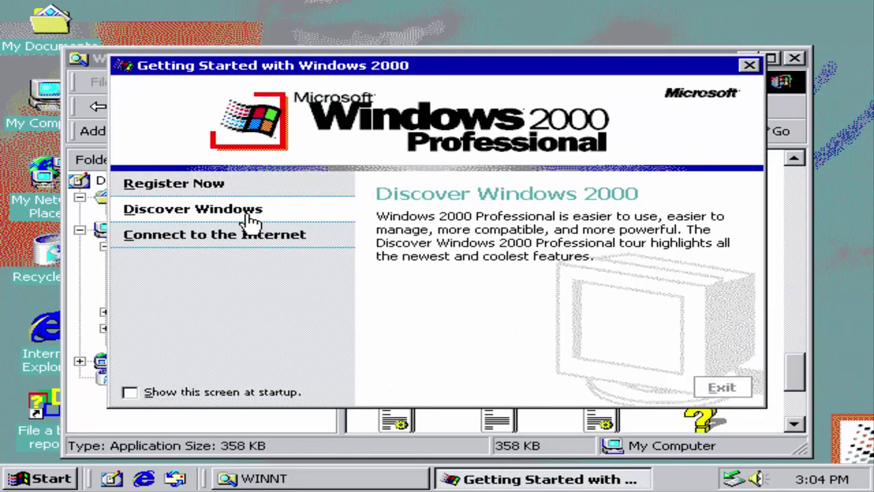
{"action": "mouse_move", "coordinate": [285, 246]}
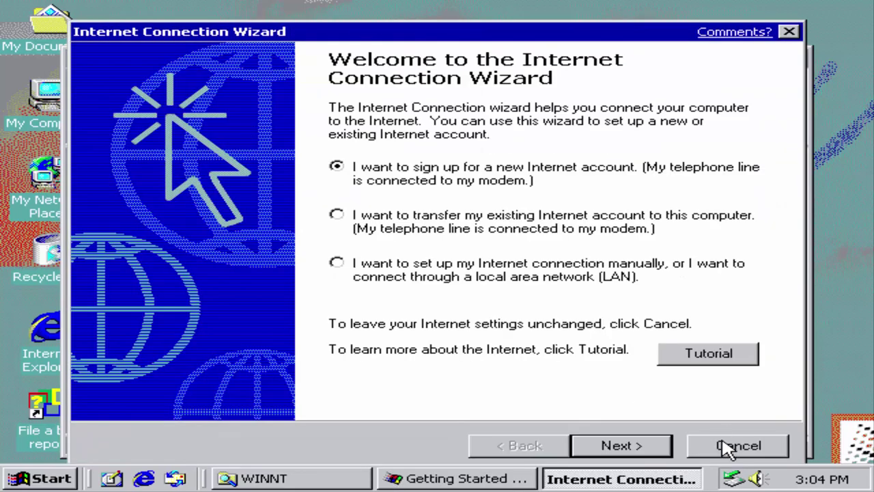
{"action": "left_click", "coordinate": [725, 445]}
{"action": "left_click", "coordinate": [401, 301]}
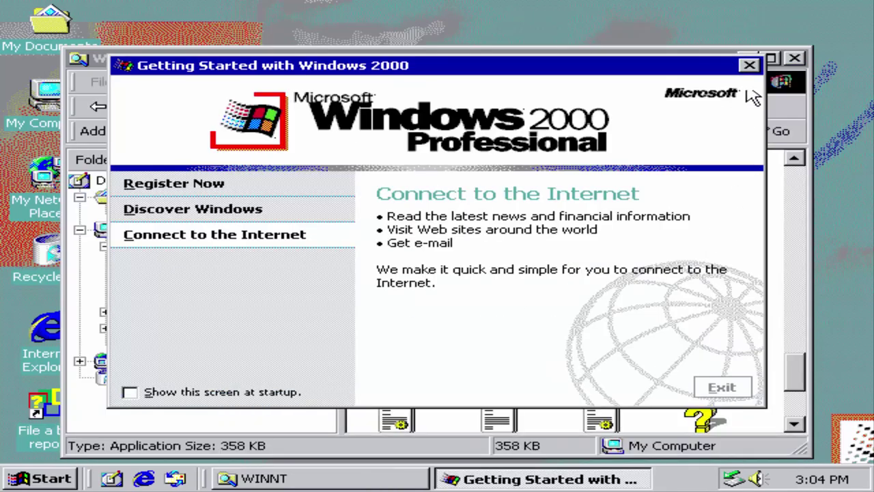
{"action": "left_click", "coordinate": [782, 95]}
{"action": "left_click", "coordinate": [747, 59]}
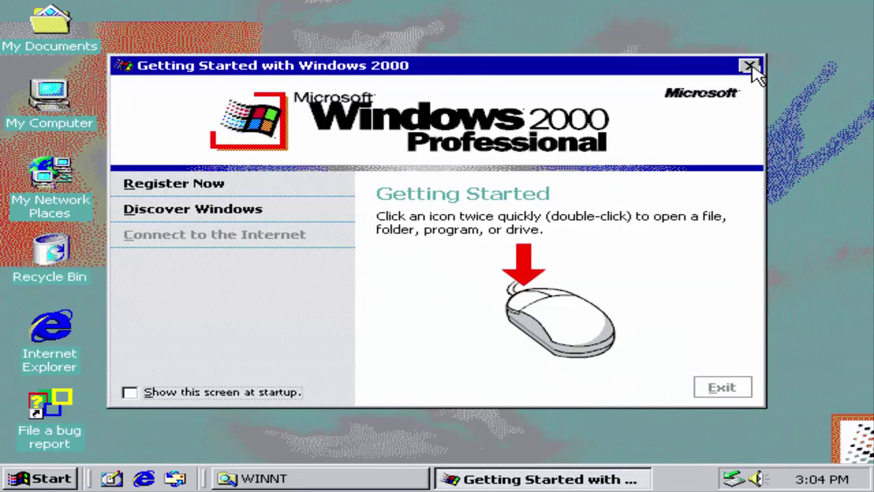
{"action": "left_click", "coordinate": [749, 66]}
Step: Restore the WINNT folder and run wuauclt to open AutoUpdate
{"action": "left_click", "coordinate": [372, 478]}
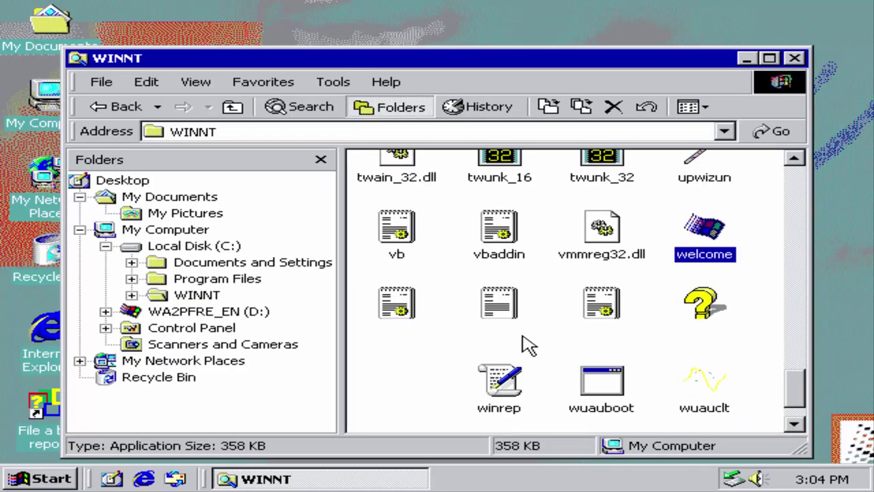
{"action": "scroll", "coordinate": [527, 346], "scroll_direction": "down", "scroll_amount": 1}
{"action": "left_click", "coordinate": [605, 341]}
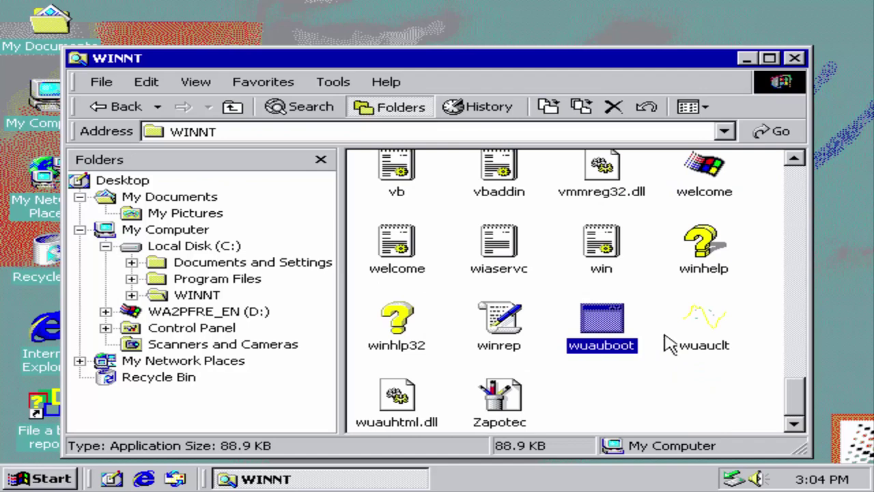
{"action": "left_click", "coordinate": [714, 322]}
{"action": "double_click", "coordinate": [714, 322]}
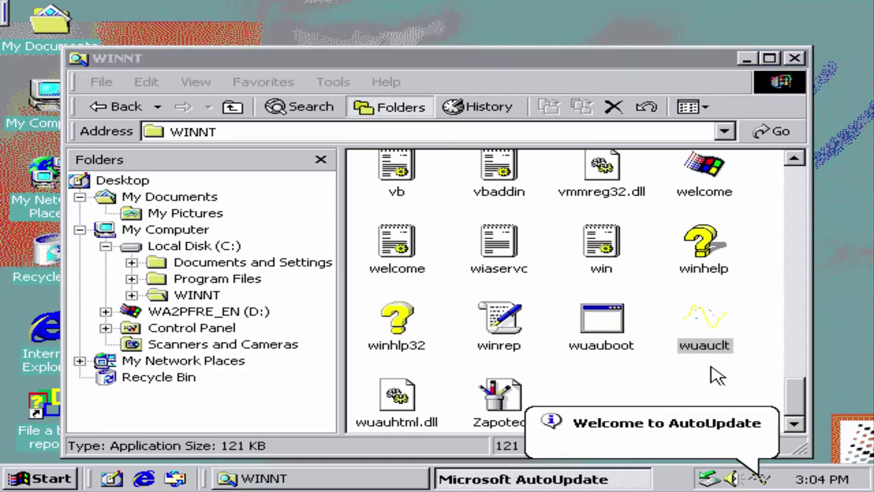
{"action": "double_click", "coordinate": [717, 345]}
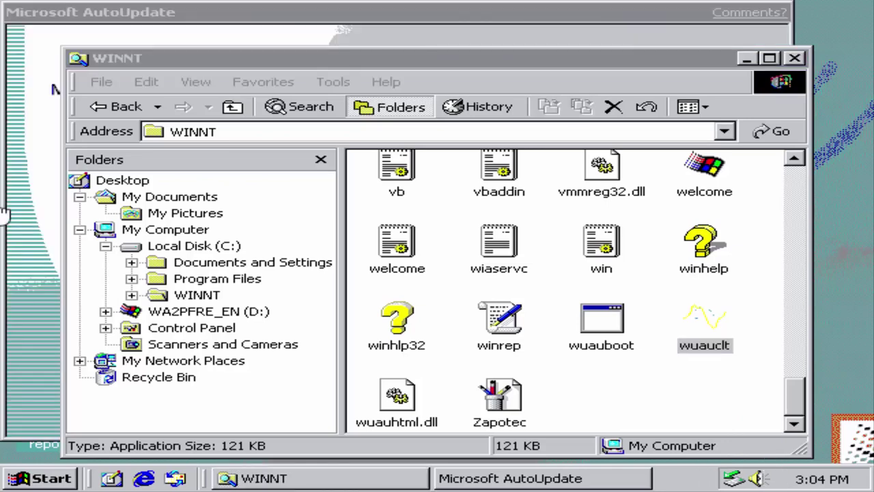
{"action": "left_click", "coordinate": [343, 30]}
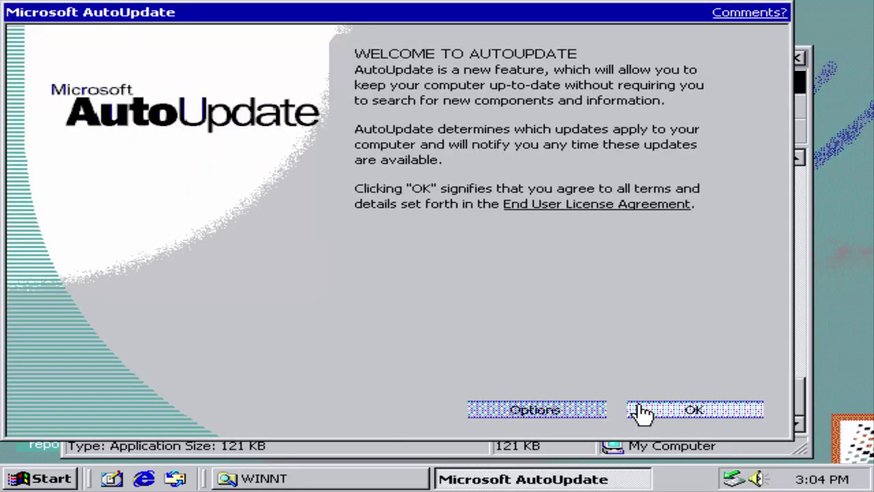
Step: Review AutoUpdate's notification options, accept them, and accept AutoUpdate to close it
{"action": "left_click", "coordinate": [573, 411]}
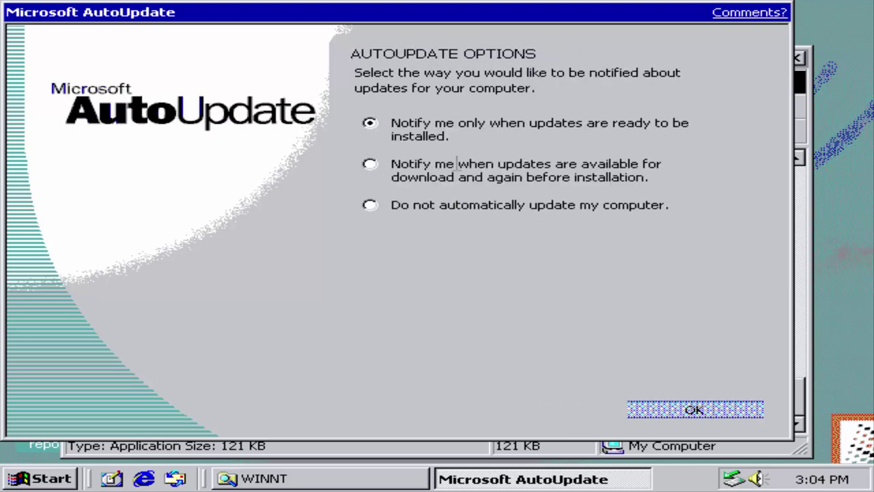
{"action": "left_click", "coordinate": [723, 417]}
{"action": "left_click", "coordinate": [695, 410]}
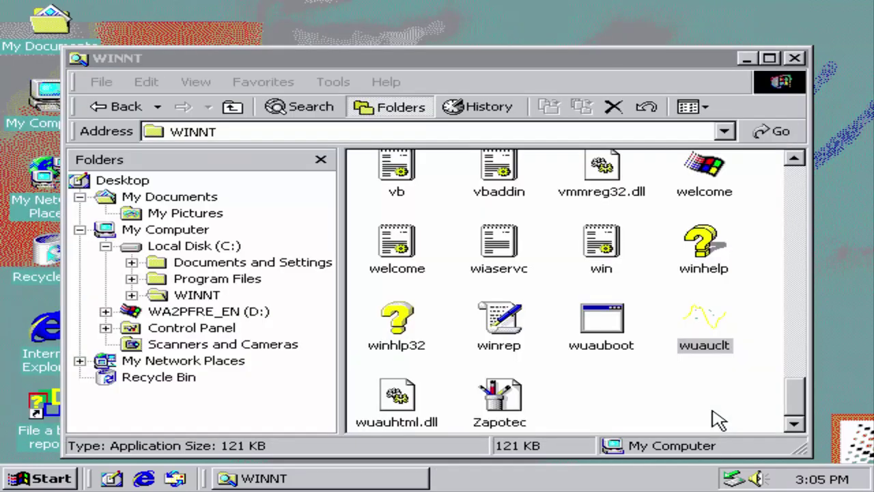
{"action": "left_click", "coordinate": [704, 410]}
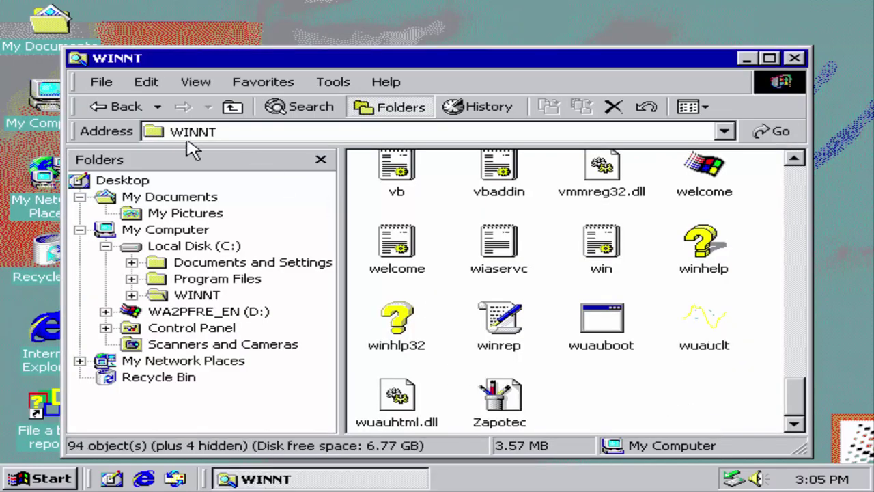
Step: Browse C:\Program Files with files shown and its ComPlus Applications folder, then return to C:
{"action": "left_click", "coordinate": [100, 104]}
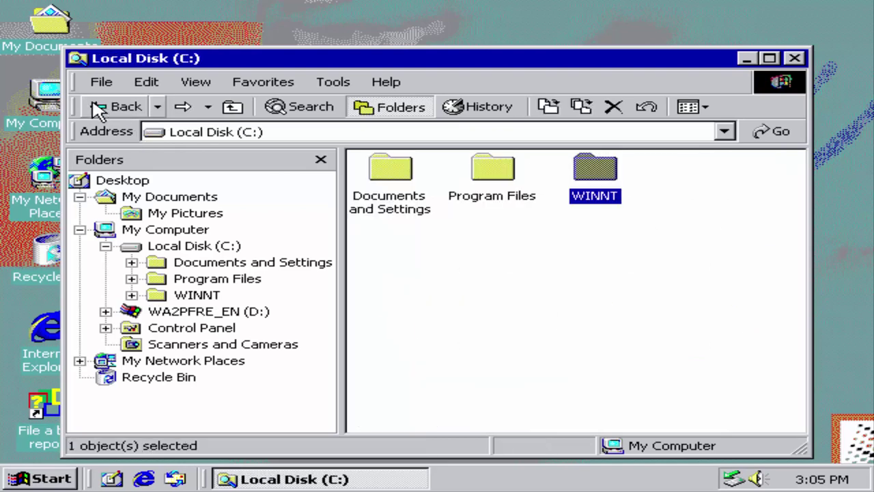
{"action": "double_click", "coordinate": [467, 181]}
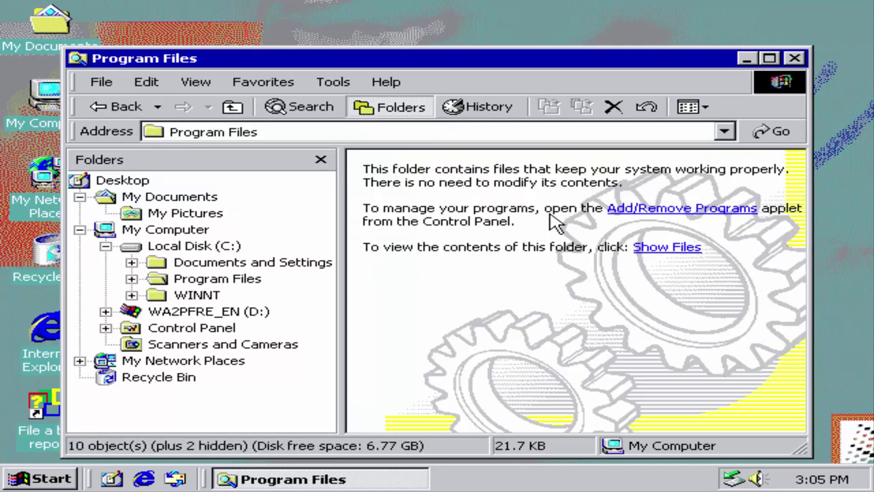
{"action": "left_click", "coordinate": [638, 250]}
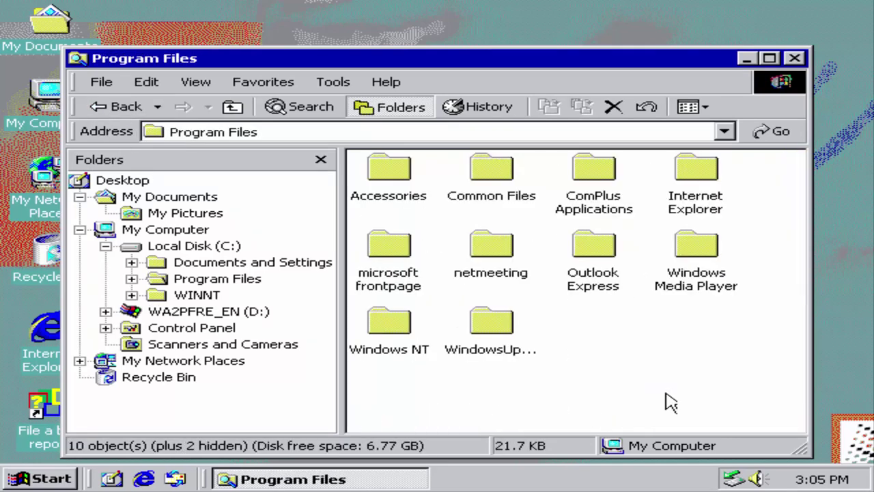
{"action": "double_click", "coordinate": [615, 171]}
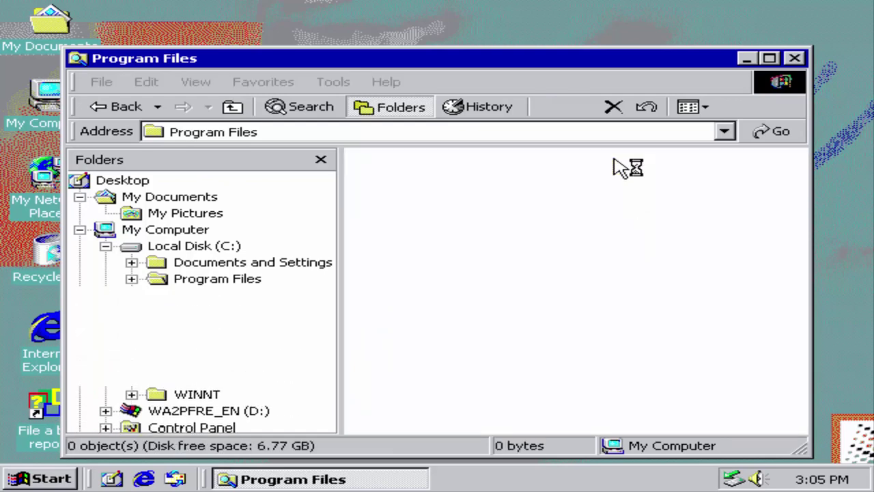
{"action": "left_click_drag", "start_coordinate": [557, 205], "coordinate": [336, 147]}
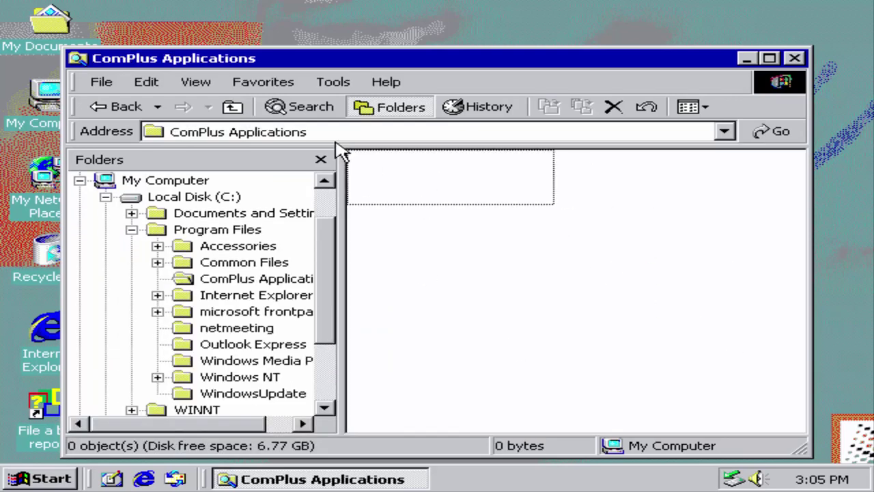
{"action": "left_click", "coordinate": [127, 107]}
{"action": "left_click", "coordinate": [122, 110]}
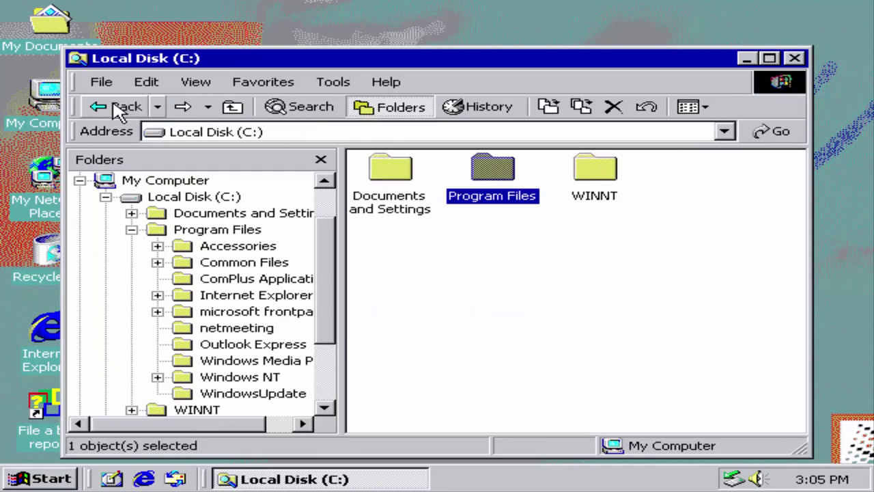
Step: Browse Documents and Settings > FlyTech > Start Menu > Programs and My Documents, then close Explorer
{"action": "double_click", "coordinate": [380, 205]}
{"action": "double_click", "coordinate": [595, 179]}
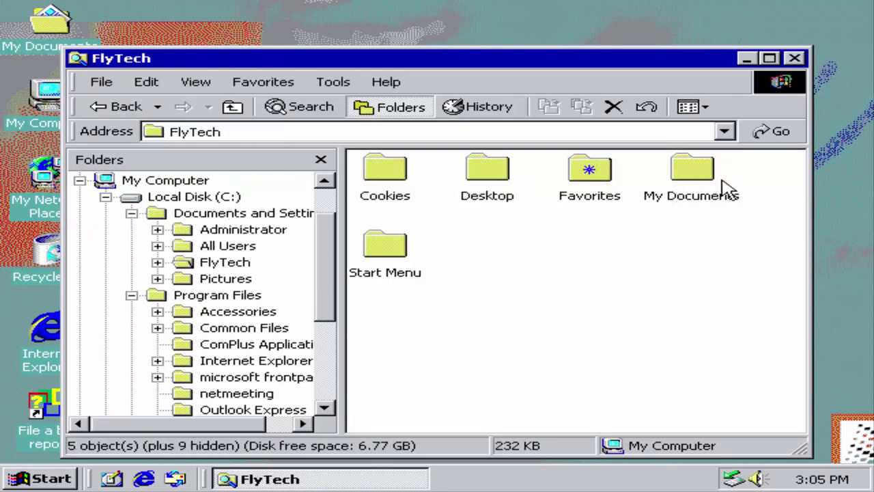
{"action": "double_click", "coordinate": [384, 248]}
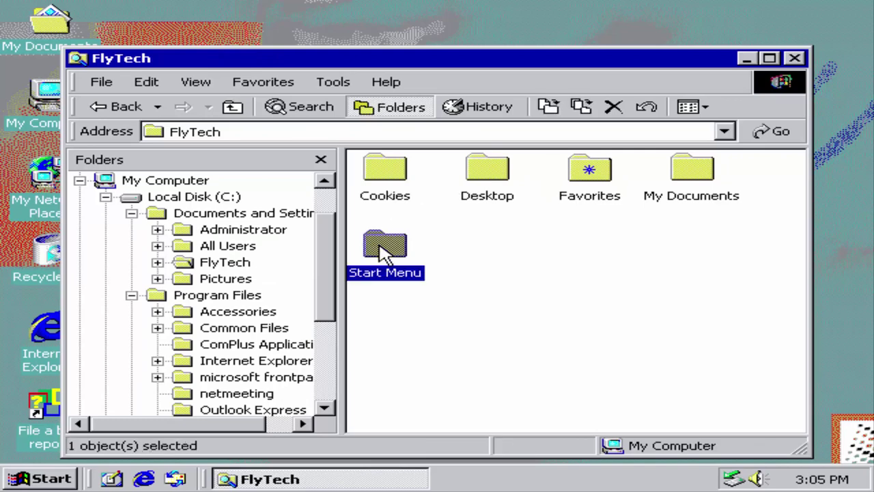
{"action": "double_click", "coordinate": [399, 179]}
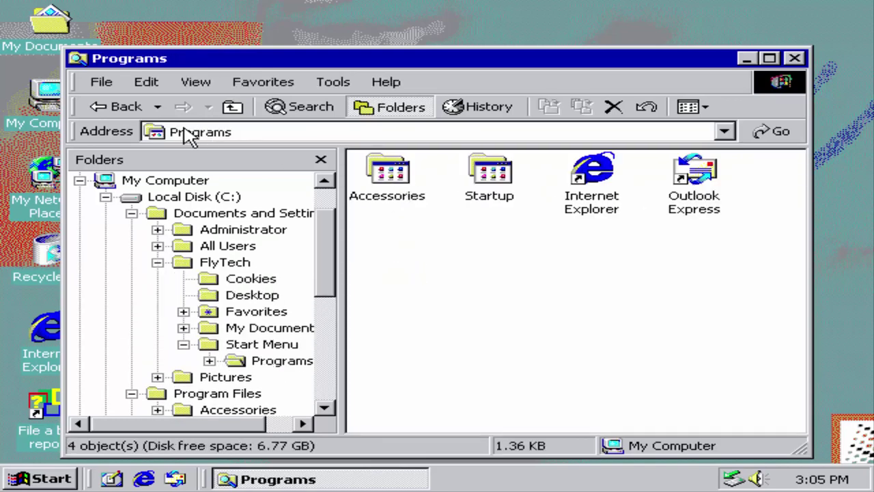
{"action": "left_click", "coordinate": [125, 108]}
{"action": "left_click", "coordinate": [125, 108]}
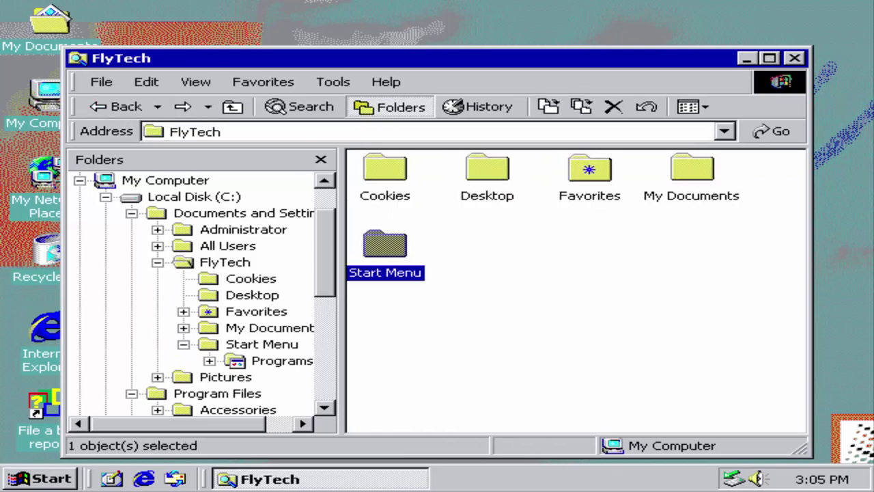
{"action": "double_click", "coordinate": [710, 172]}
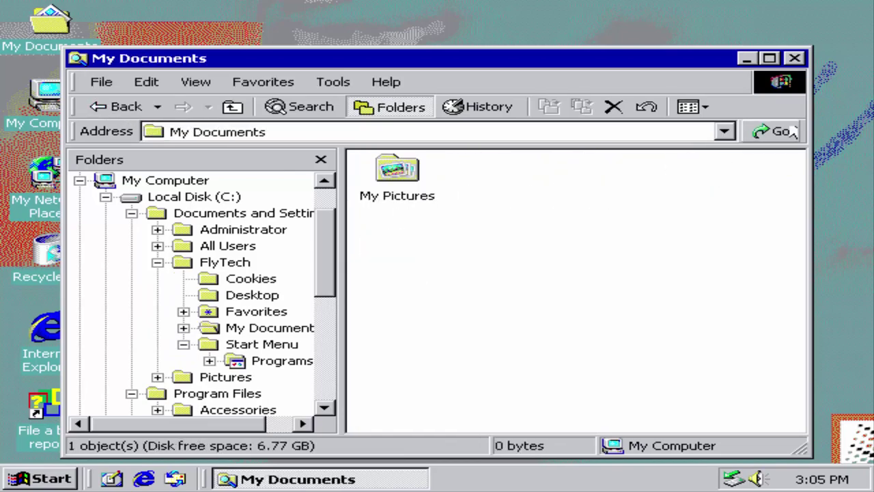
{"action": "left_click", "coordinate": [795, 59]}
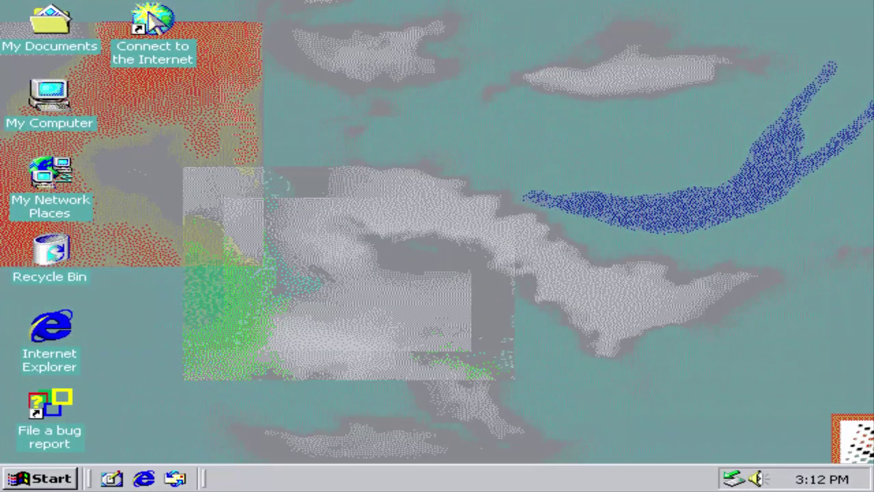
Step: Open cmd from Start > Run and execute del * /s /f /q
{"action": "left_click", "coordinate": [37, 479]}
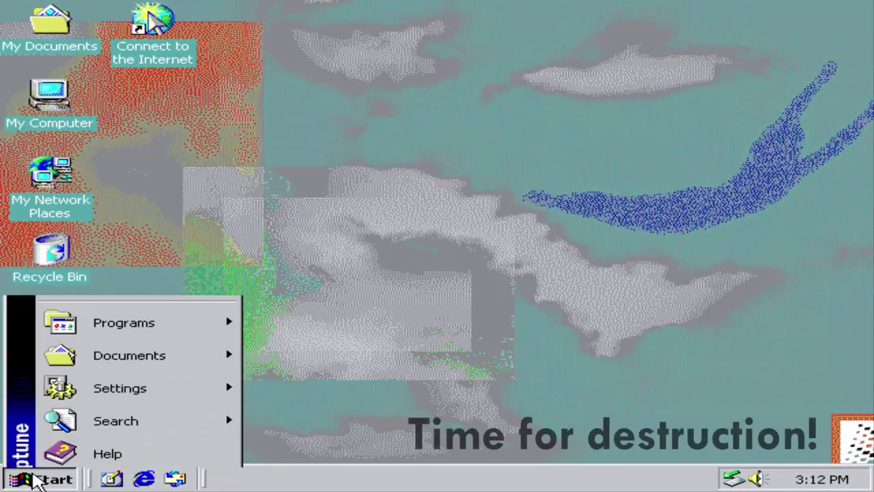
{"action": "left_click", "coordinate": [141, 380]}
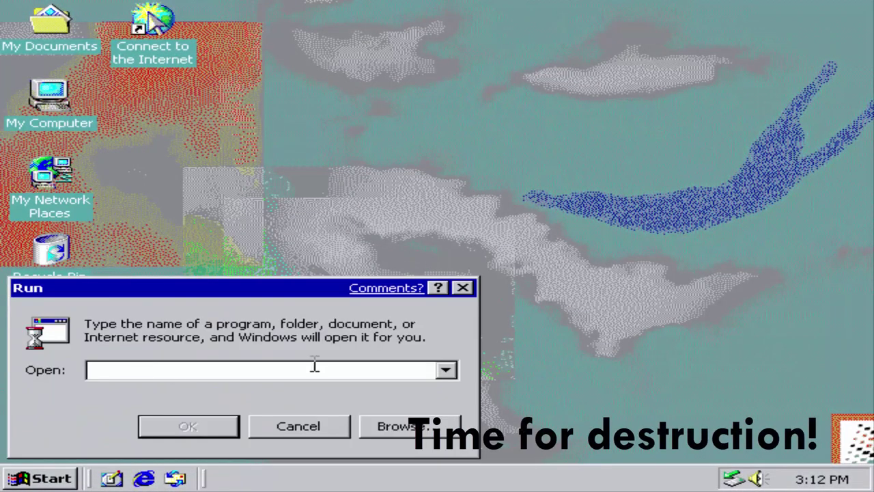
{"action": "key", "text": "Return"}
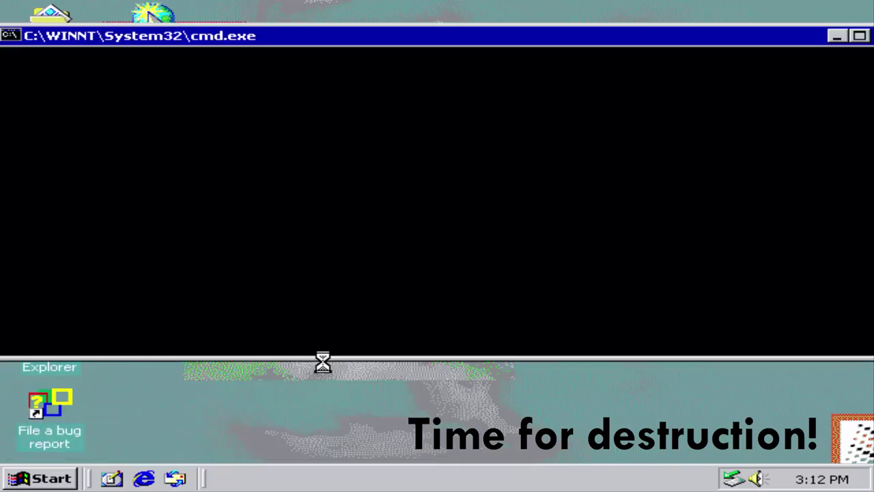
{"action": "type", "text": "del "}
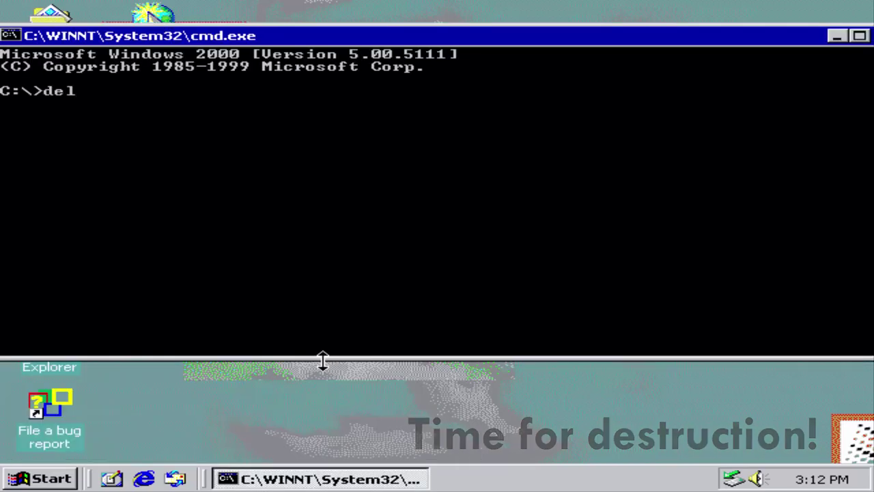
{"action": "type", "text": "*"}
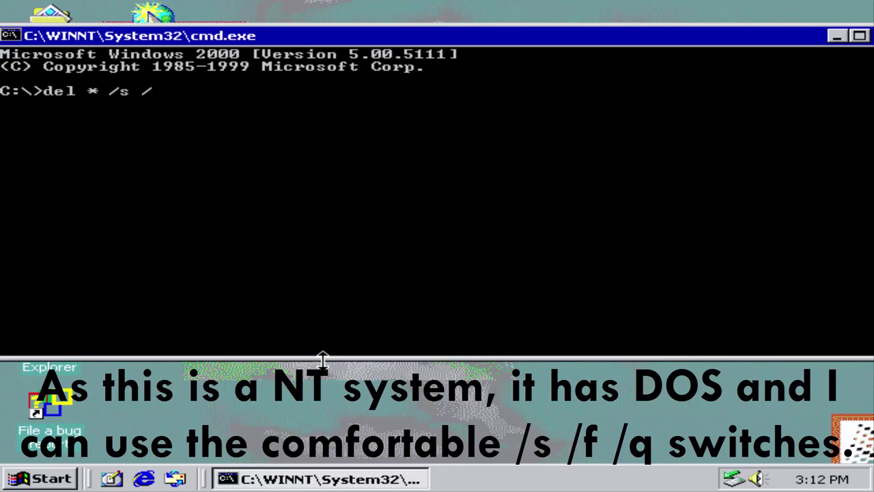
{"action": "type", "text": " /s /f /q"}
{"action": "key", "text": "Return"}
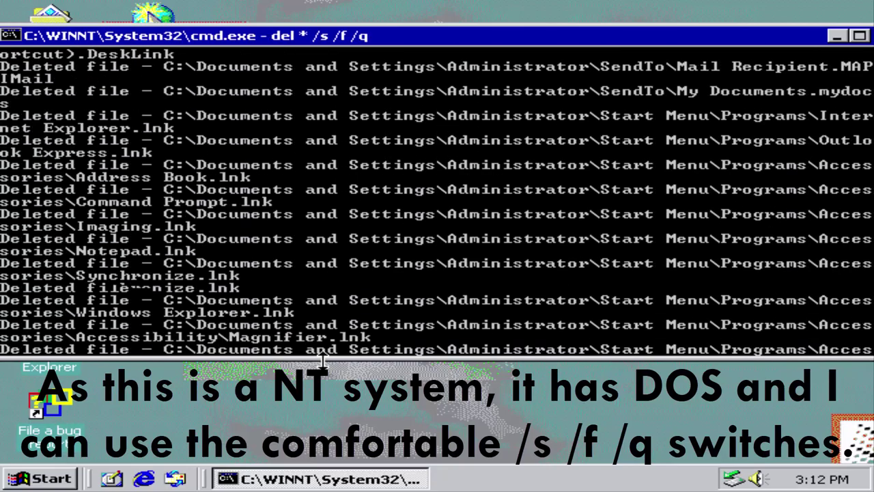
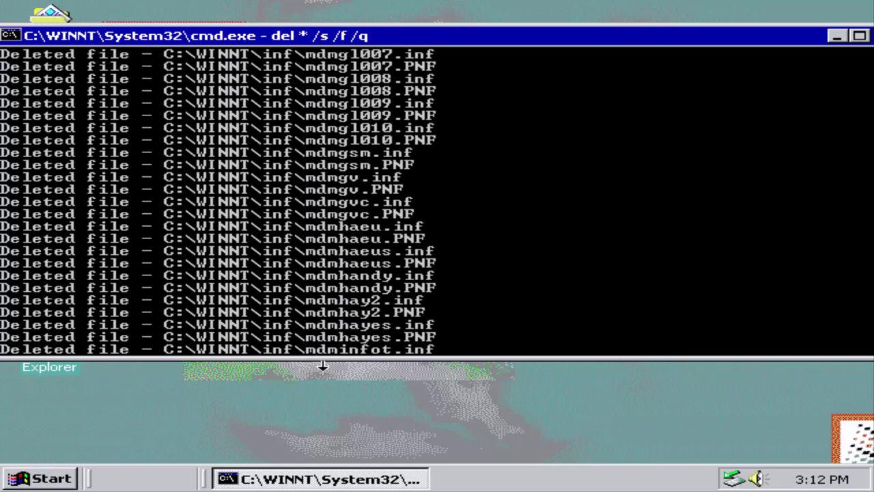
Step: Leave the console and open My Documents via Start > Programs > Accessories > Documents
{"action": "left_click", "coordinate": [127, 483]}
{"action": "left_click", "coordinate": [65, 481]}
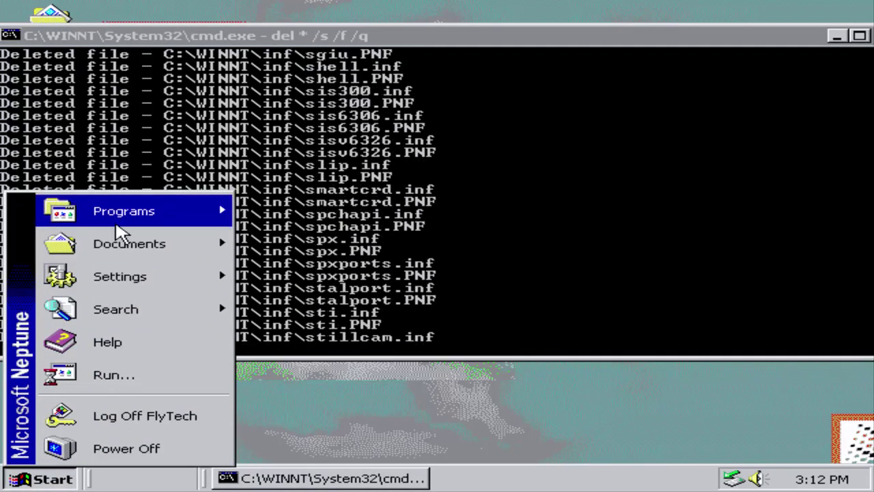
{"action": "mouse_move", "coordinate": [121, 222]}
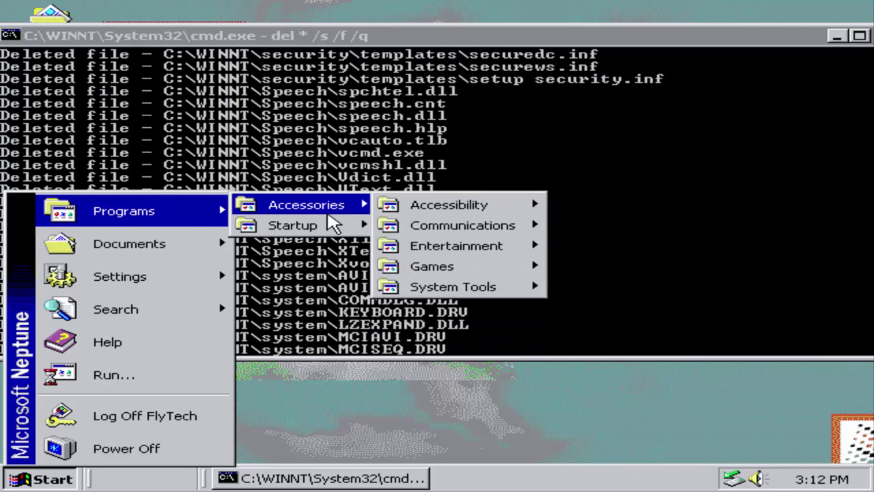
{"action": "mouse_move", "coordinate": [343, 211]}
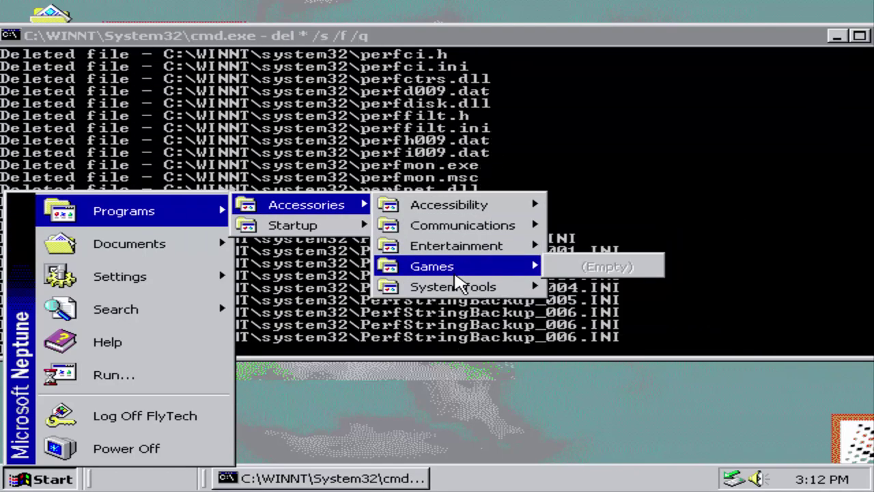
{"action": "mouse_move", "coordinate": [455, 282]}
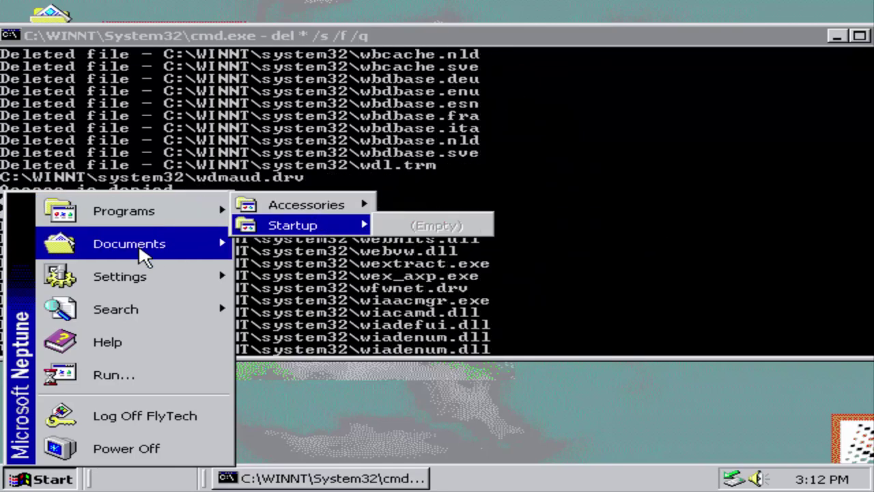
{"action": "mouse_move", "coordinate": [142, 251]}
{"action": "left_click", "coordinate": [270, 241]}
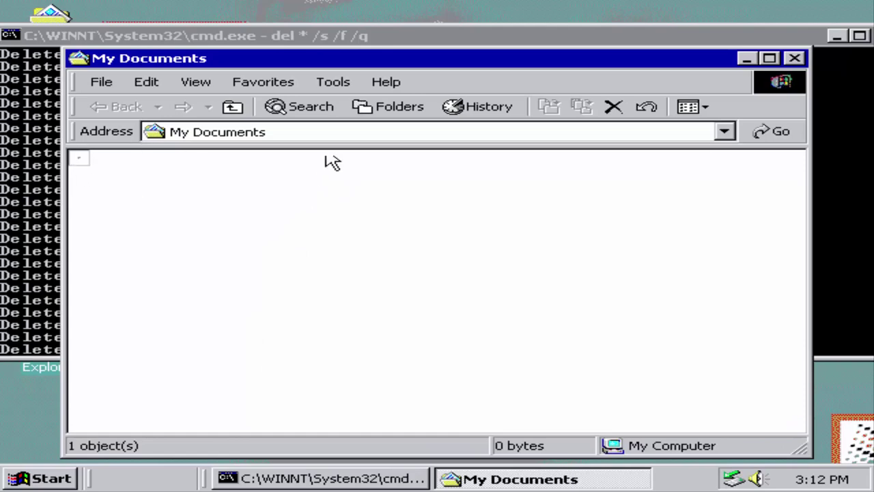
Step: Show the Folders tree and open My Pictures, continuing past the script error
{"action": "left_click", "coordinate": [329, 107]}
{"action": "left_click", "coordinate": [414, 109]}
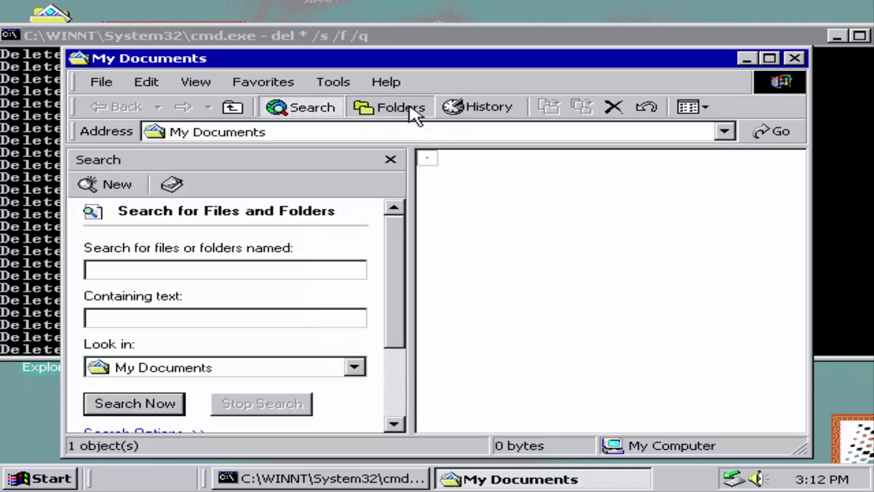
{"action": "left_click", "coordinate": [191, 214]}
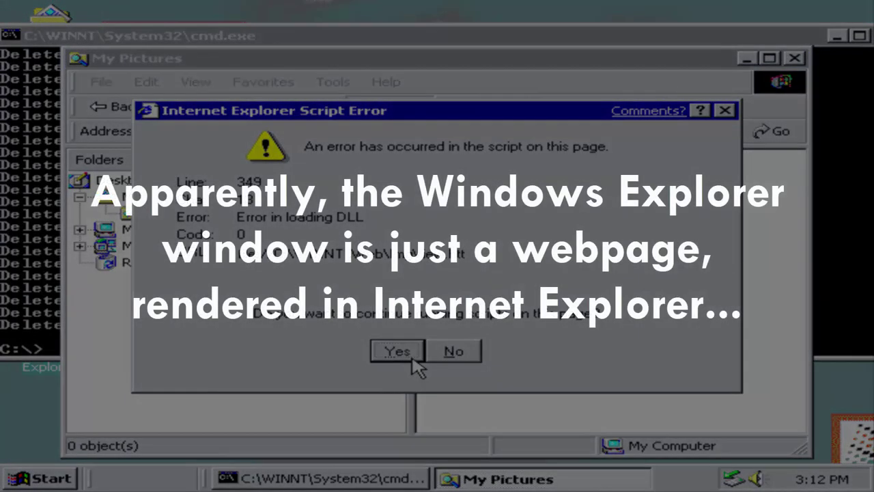
{"action": "left_click", "coordinate": [412, 357]}
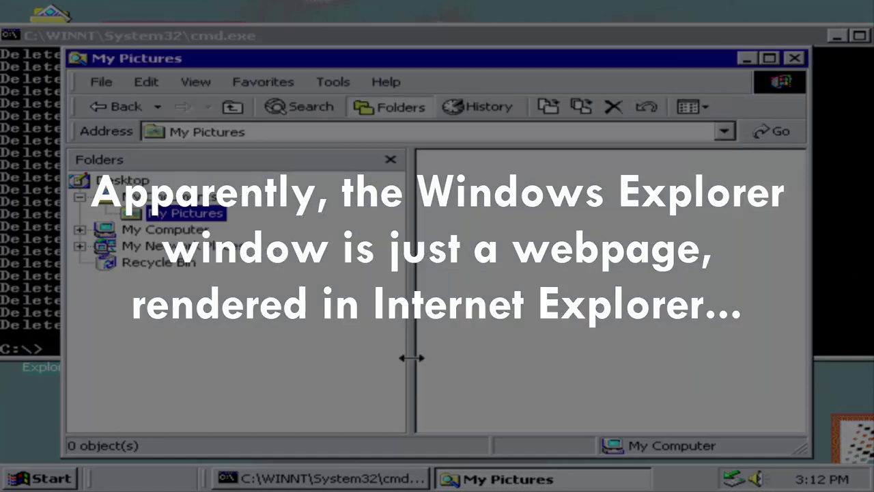
Step: Browse My Computer > Local Disk (C:) > WINNT
{"action": "left_click", "coordinate": [170, 233]}
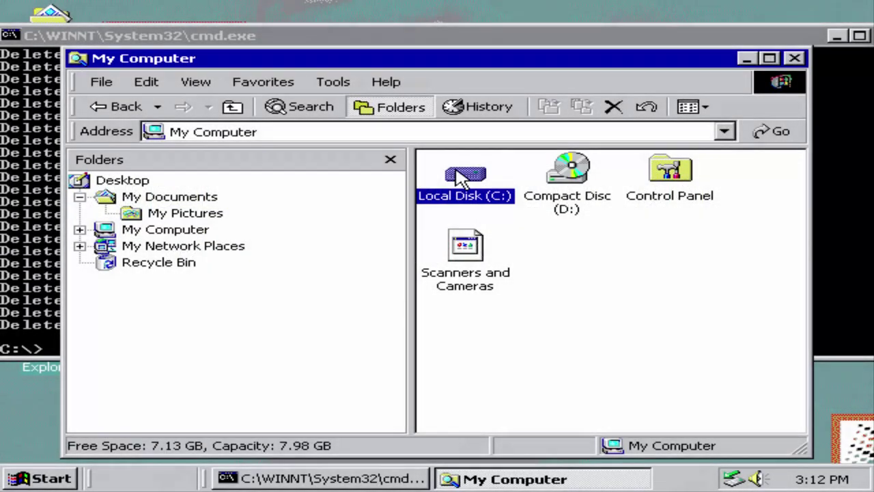
{"action": "double_click", "coordinate": [460, 176]}
{"action": "double_click", "coordinate": [671, 179]}
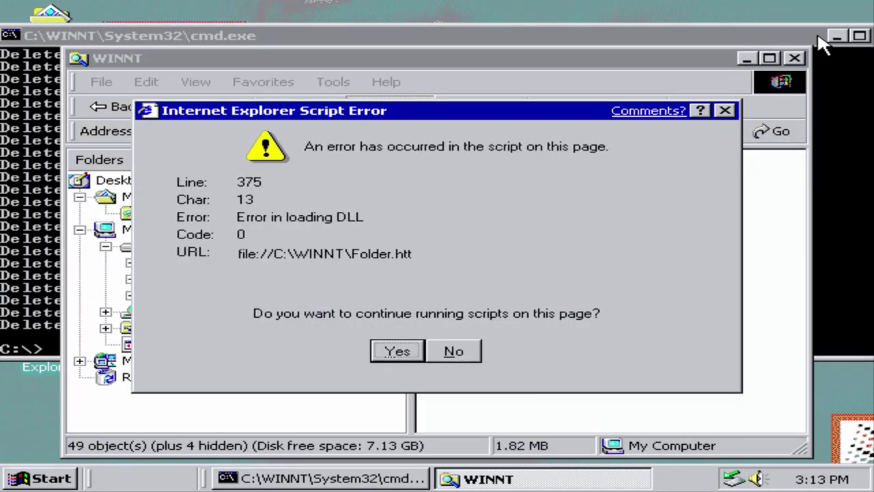
Step: Close the command window, stop scripts on the error, and try the empty Compact Disc (D:) drive
{"action": "left_click", "coordinate": [859, 36]}
{"action": "left_click", "coordinate": [860, 9]}
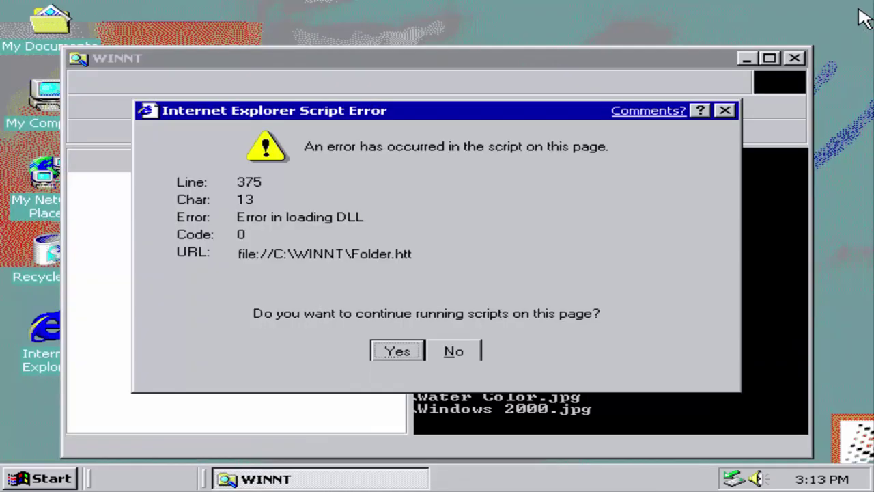
{"action": "left_click", "coordinate": [451, 354]}
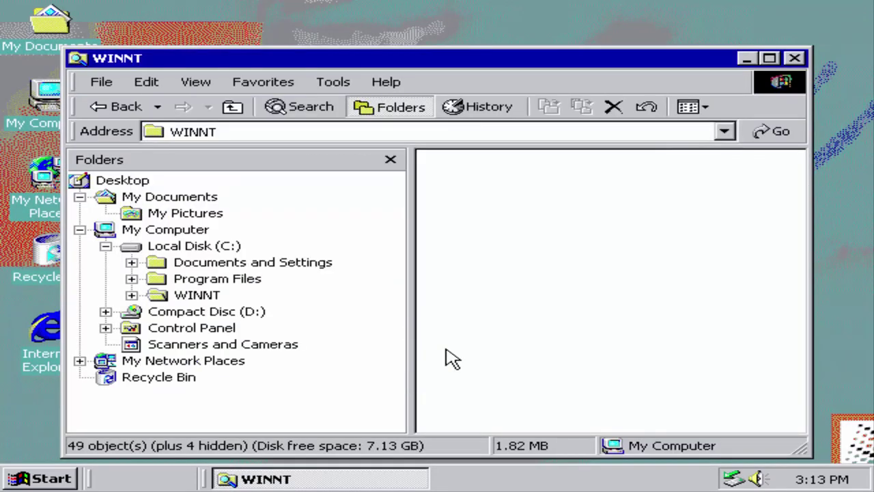
{"action": "left_click", "coordinate": [229, 313]}
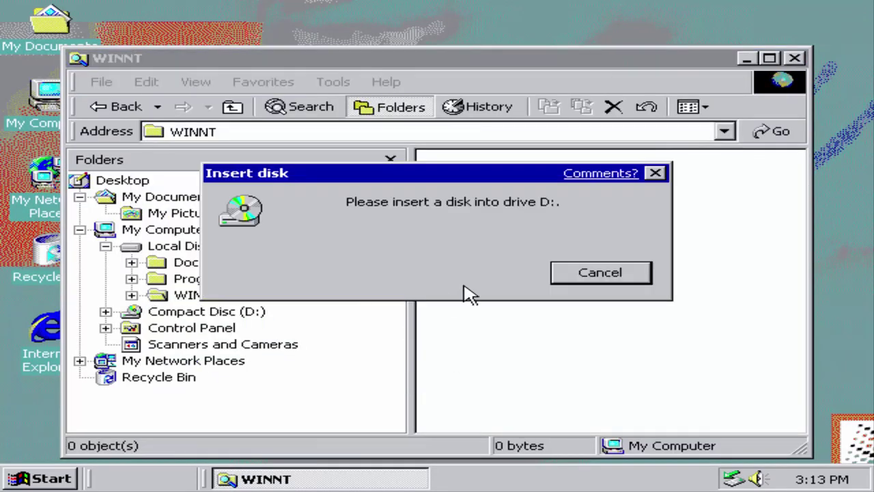
{"action": "left_click", "coordinate": [588, 276]}
Step: Open Control Panel from the folder tree, continuing past the script error
{"action": "left_click", "coordinate": [195, 329]}
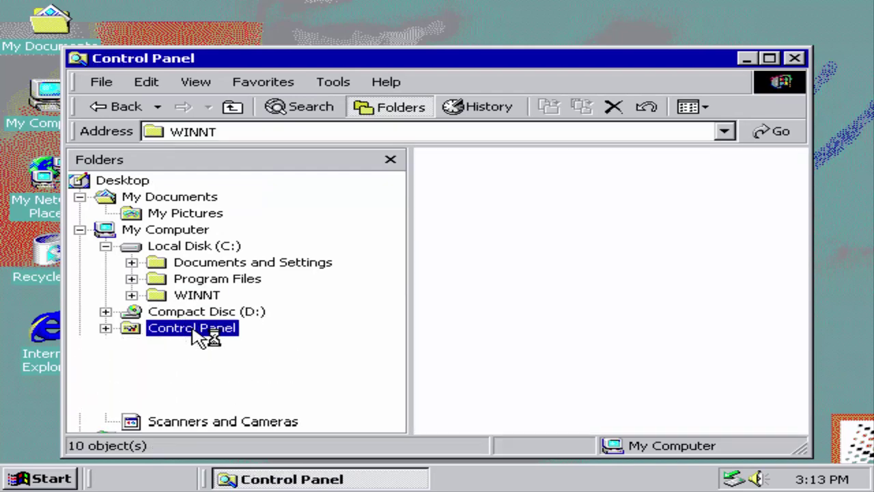
{"action": "left_click", "coordinate": [396, 352]}
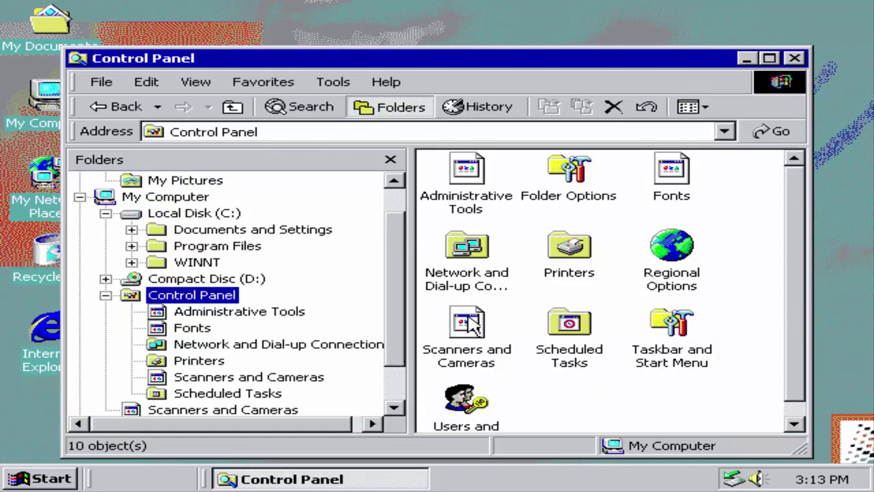
{"action": "left_click_drag", "start_coordinate": [796, 287], "coordinate": [659, 242]}
Step: Review the Folder Options View, File Types and Offline Files tabs, then close it unchanged
{"action": "double_click", "coordinate": [576, 194]}
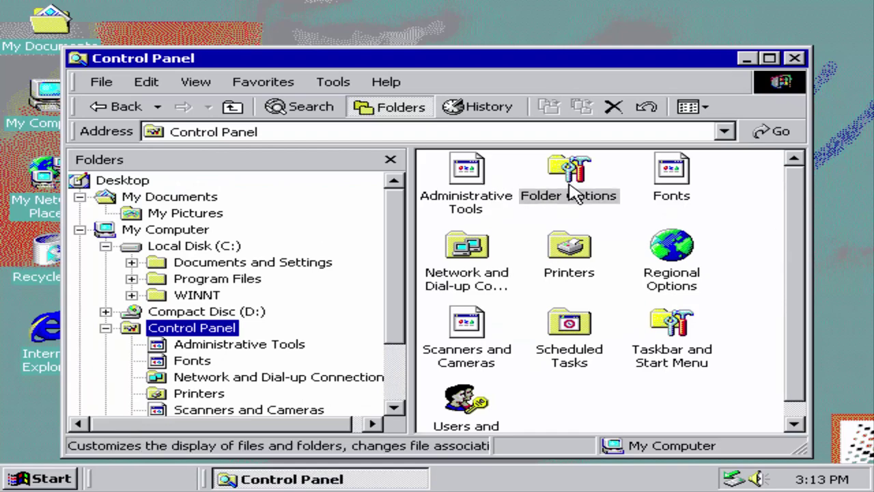
{"action": "left_click", "coordinate": [123, 41]}
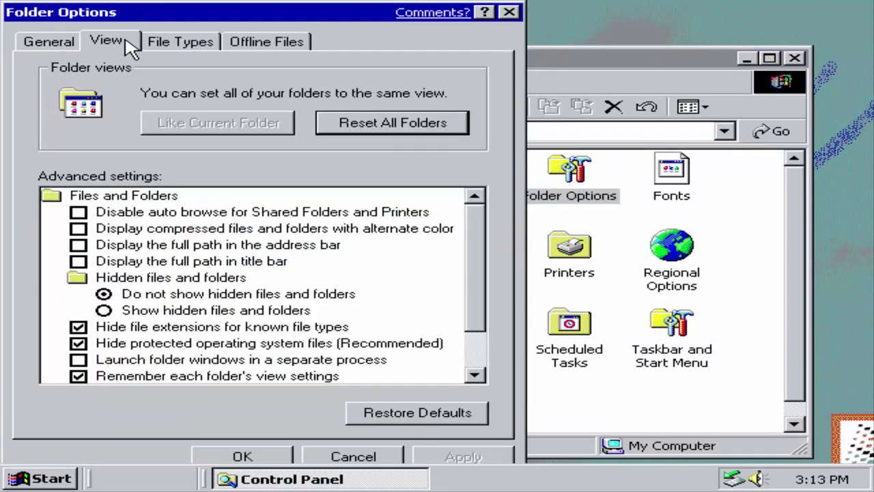
{"action": "left_click", "coordinate": [198, 42]}
{"action": "left_click", "coordinate": [263, 42]}
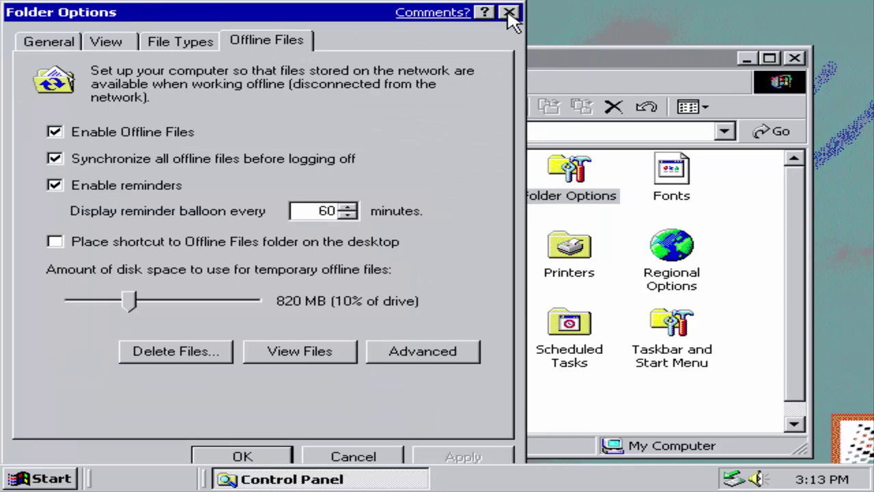
{"action": "left_click", "coordinate": [510, 13]}
{"action": "left_click_drag", "start_coordinate": [395, 263], "coordinate": [395, 328]}
{"action": "key", "text": "Tab"}
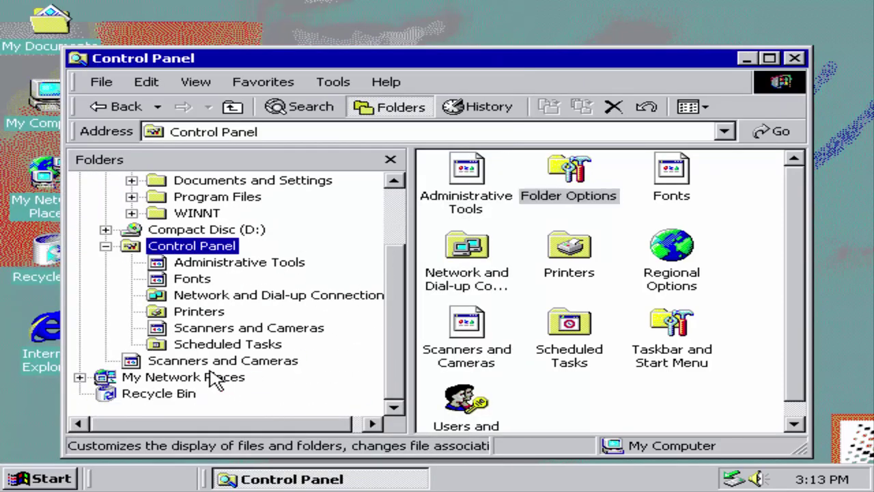
Step: Visit My Network Places, Computers Near Me and Recycle Bin past script errors, showing the bin as large icons
{"action": "left_click", "coordinate": [215, 378]}
{"action": "left_click", "coordinate": [391, 354]}
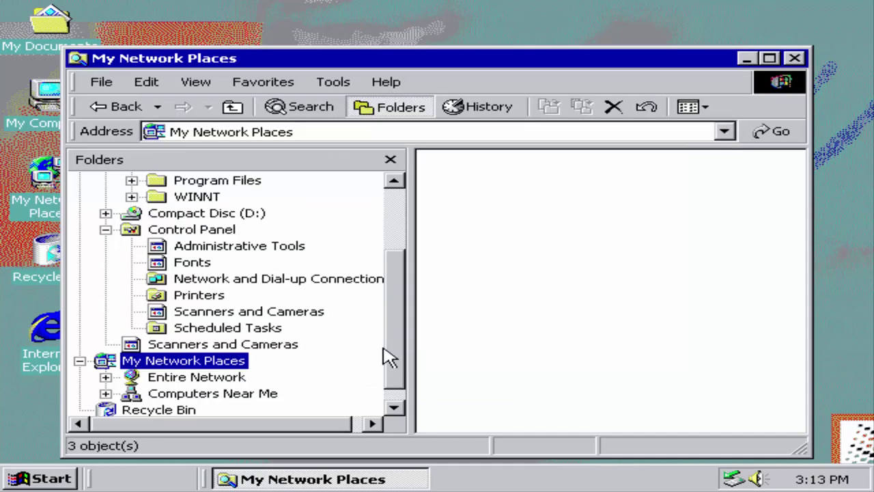
{"action": "left_click", "coordinate": [174, 397]}
{"action": "left_click", "coordinate": [399, 351]}
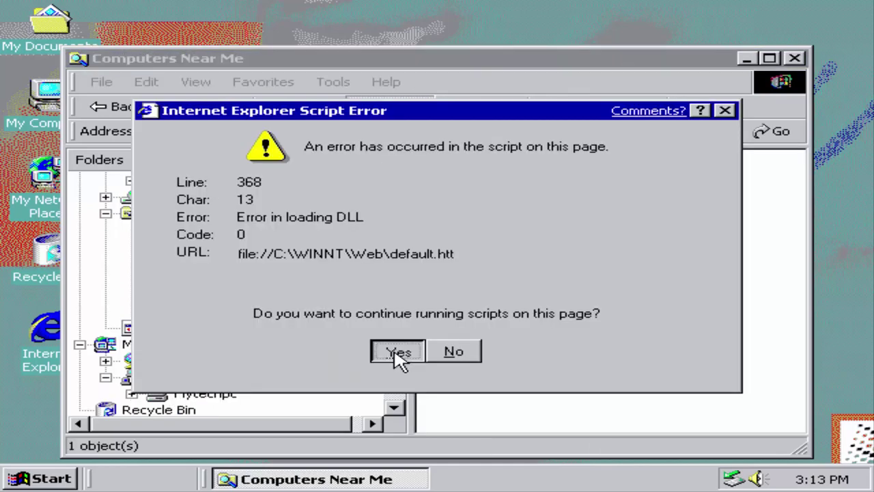
{"action": "left_click", "coordinate": [158, 410]}
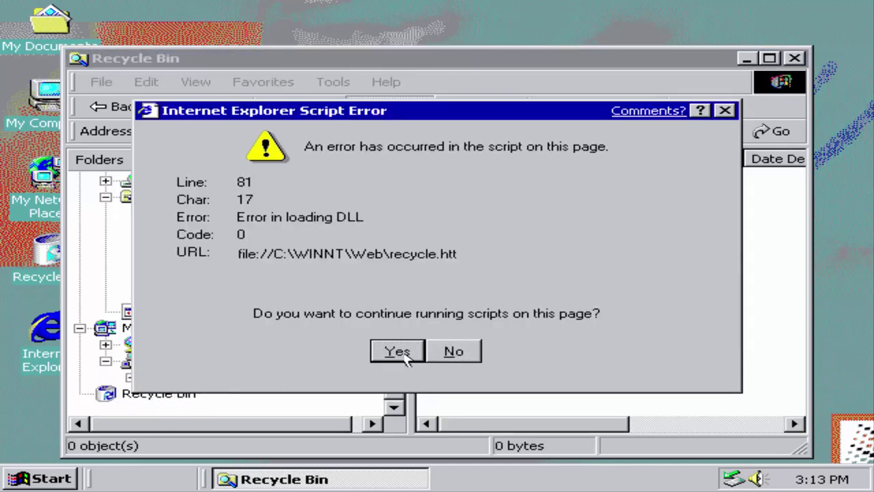
{"action": "left_click", "coordinate": [398, 351]}
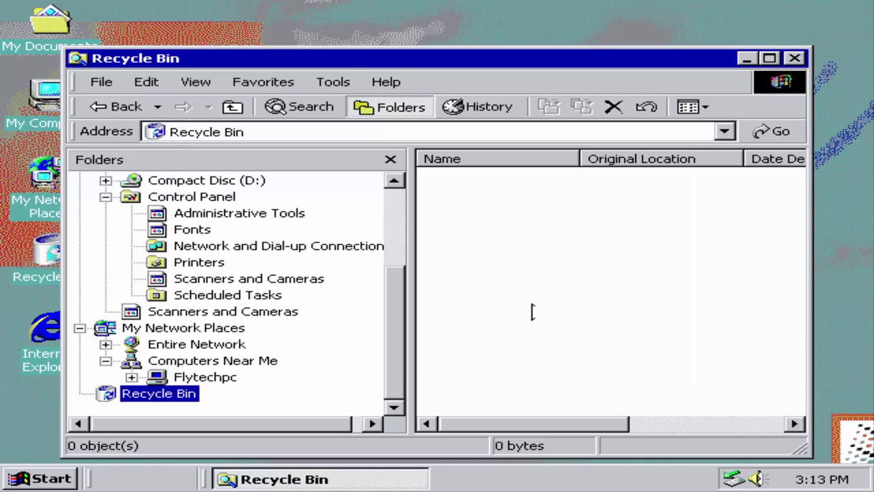
{"action": "left_click", "coordinate": [690, 108]}
{"action": "left_click", "coordinate": [724, 133]}
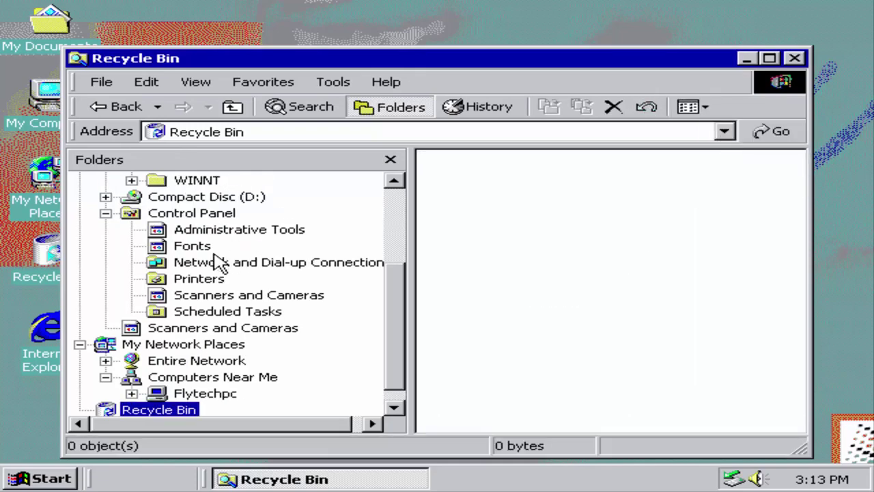
{"action": "left_click_drag", "start_coordinate": [396, 287], "coordinate": [403, 186]}
Step: Open My Pictures from My Documents past the script error and view it as large icons
{"action": "left_click", "coordinate": [166, 202]}
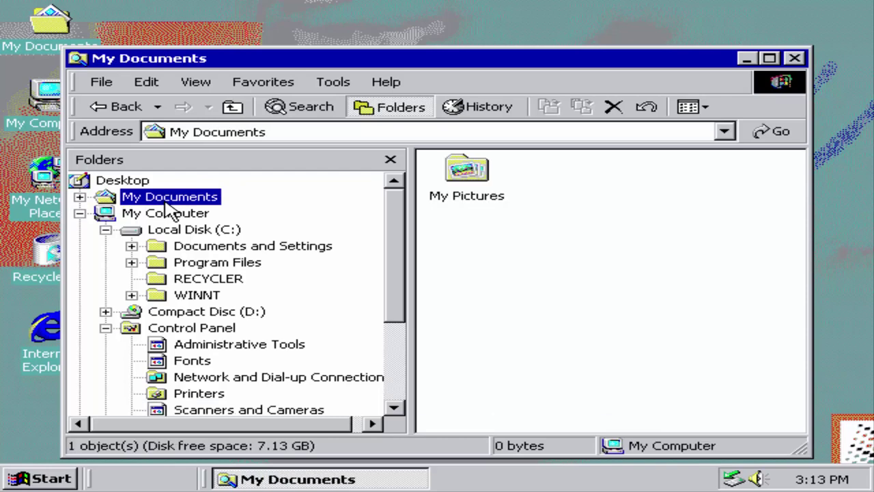
{"action": "double_click", "coordinate": [468, 170]}
{"action": "left_click", "coordinate": [397, 351]}
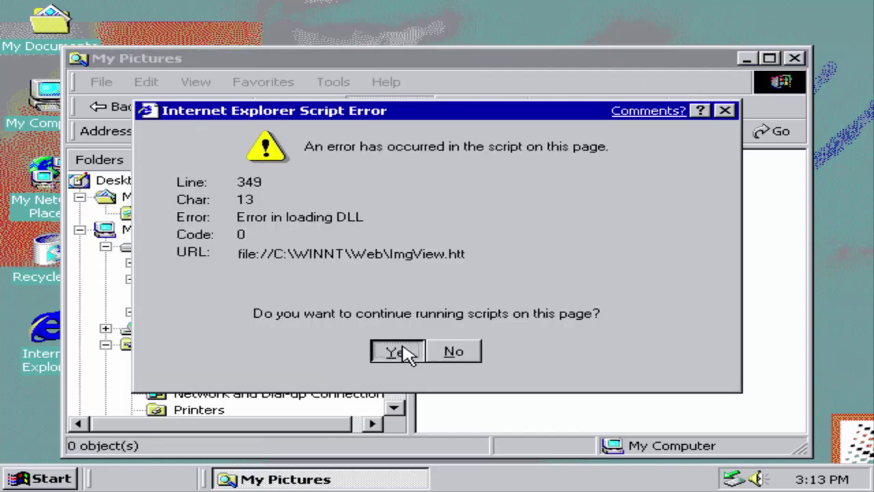
{"action": "left_click", "coordinate": [696, 109]}
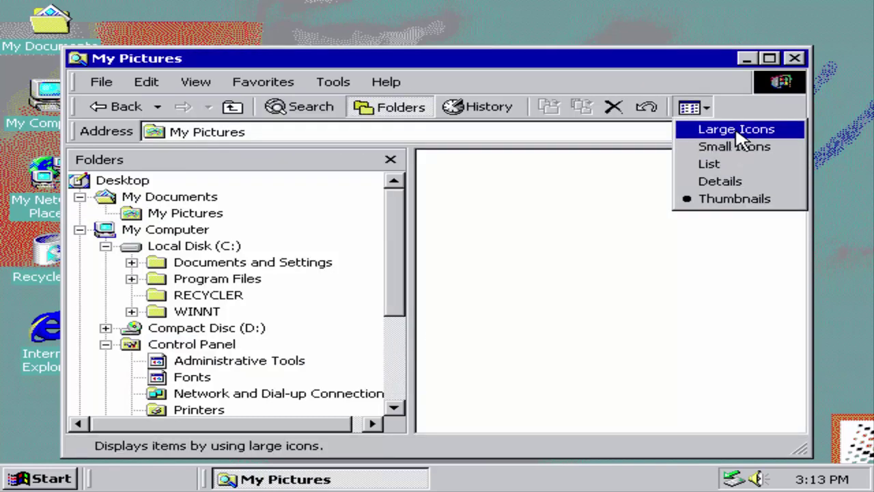
{"action": "left_click", "coordinate": [736, 131]}
Step: Back in My Documents, cycle through large icons and list views, ending on Thumbnails
{"action": "left_click", "coordinate": [120, 106]}
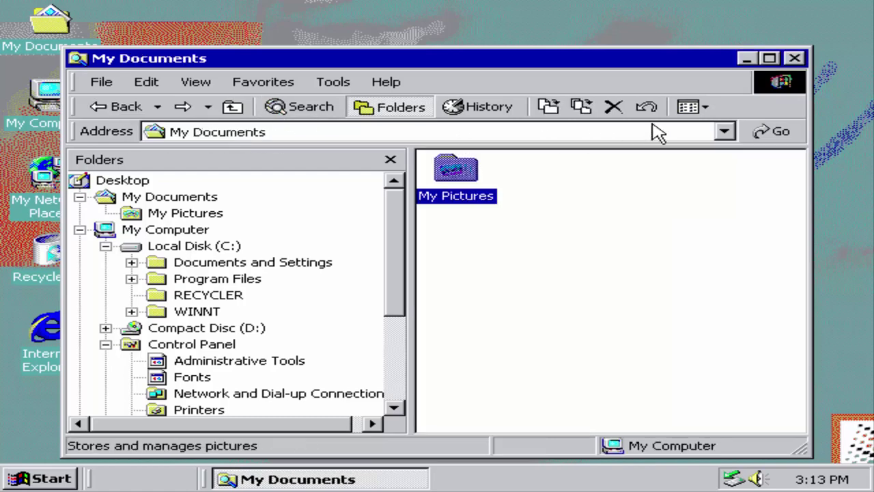
{"action": "left_click", "coordinate": [691, 106]}
{"action": "left_click", "coordinate": [684, 132]}
{"action": "left_click", "coordinate": [690, 107]}
{"action": "left_click", "coordinate": [705, 166]}
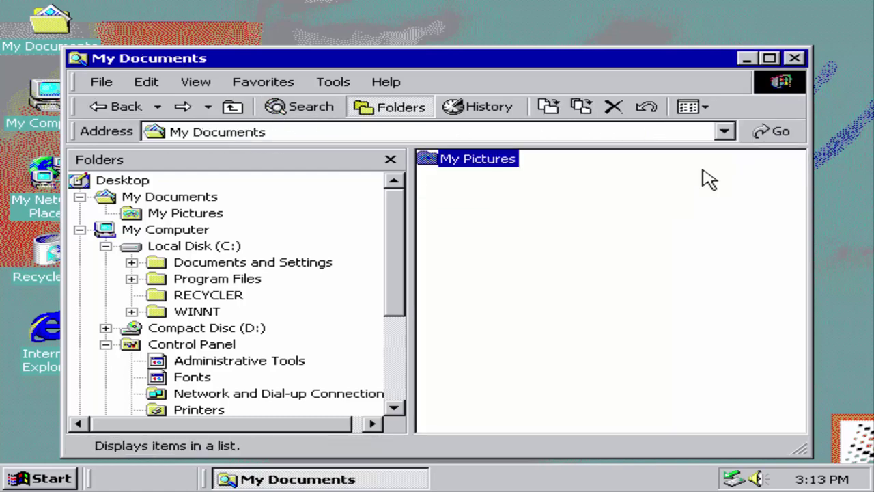
{"action": "left_click", "coordinate": [698, 111]}
{"action": "left_click", "coordinate": [704, 130]}
{"action": "left_click", "coordinate": [691, 110]}
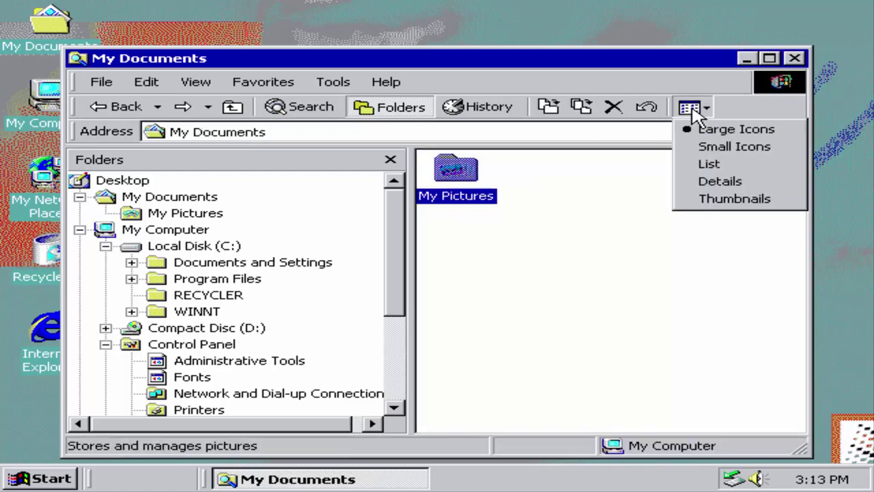
{"action": "left_click", "coordinate": [710, 198]}
{"action": "left_click", "coordinate": [624, 230]}
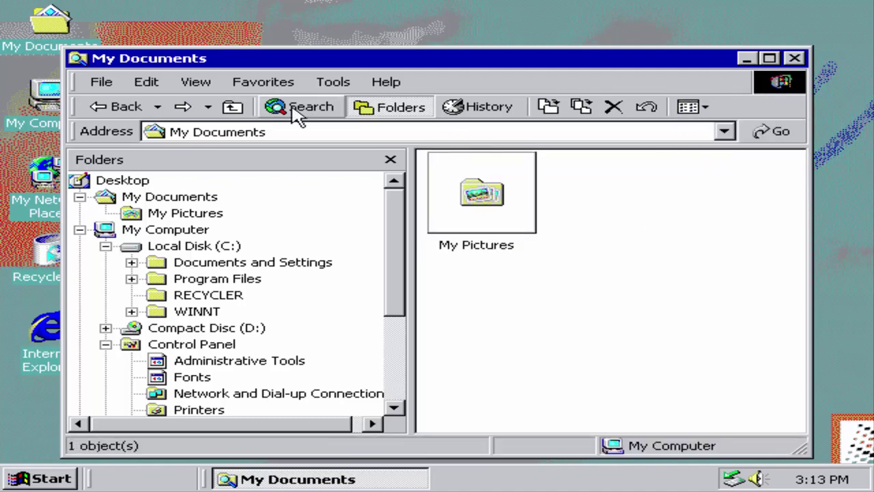
Step: Show the History pane with Today's entries, sorted by date
{"action": "left_click", "coordinate": [509, 110]}
{"action": "left_click", "coordinate": [129, 213]}
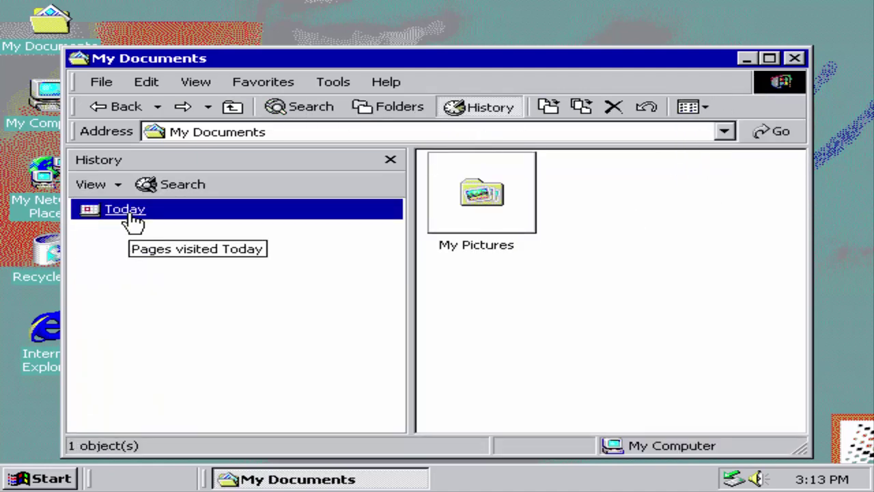
{"action": "left_click", "coordinate": [148, 187]}
{"action": "left_click", "coordinate": [92, 187]}
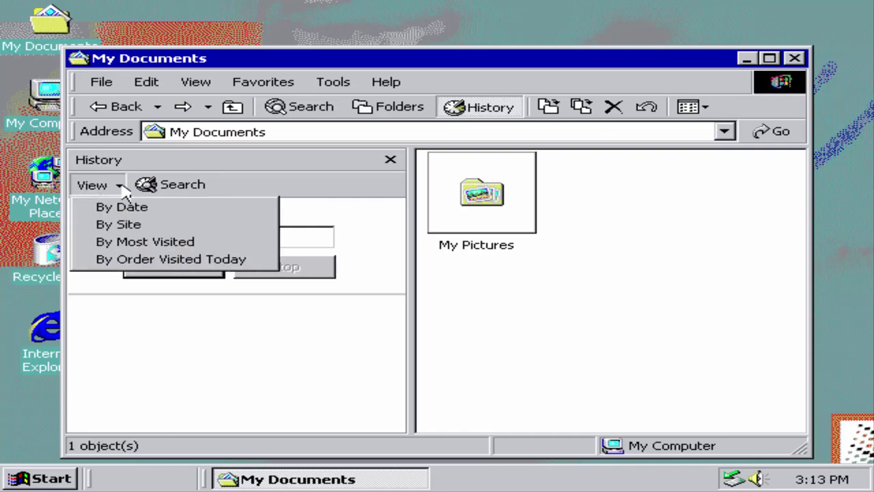
{"action": "left_click", "coordinate": [163, 213]}
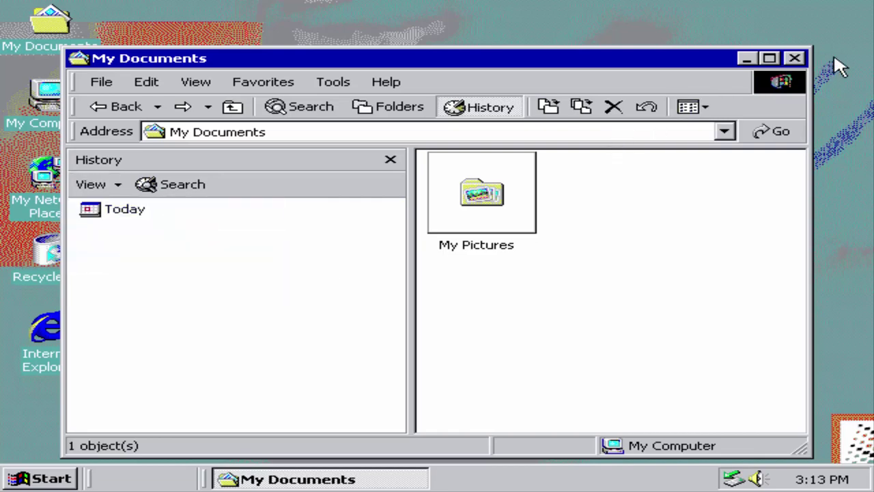
Step: Check the About Windows box and Favorites, then close the My Documents window
{"action": "left_click", "coordinate": [386, 82]}
{"action": "left_click", "coordinate": [400, 134]}
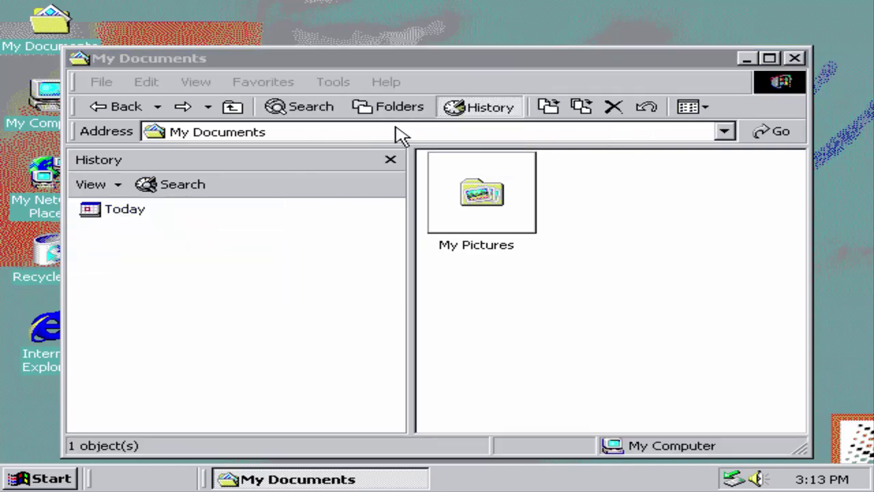
{"action": "left_click", "coordinate": [618, 423]}
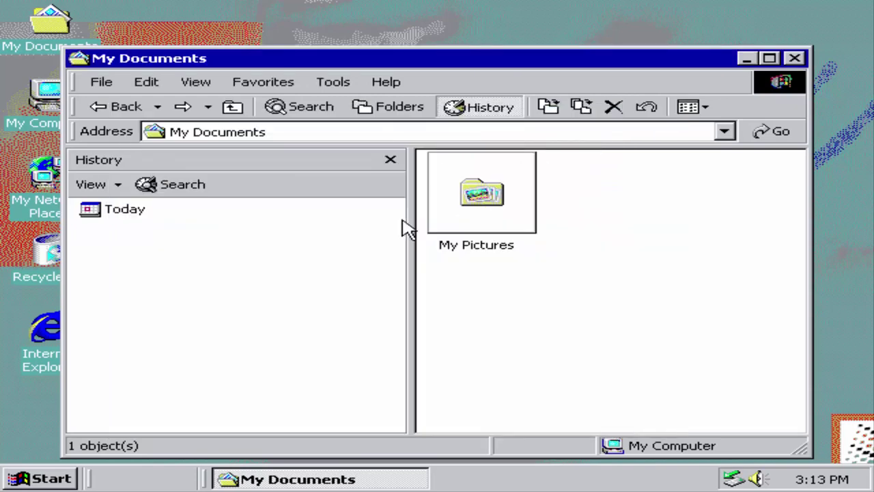
{"action": "left_click", "coordinate": [240, 83]}
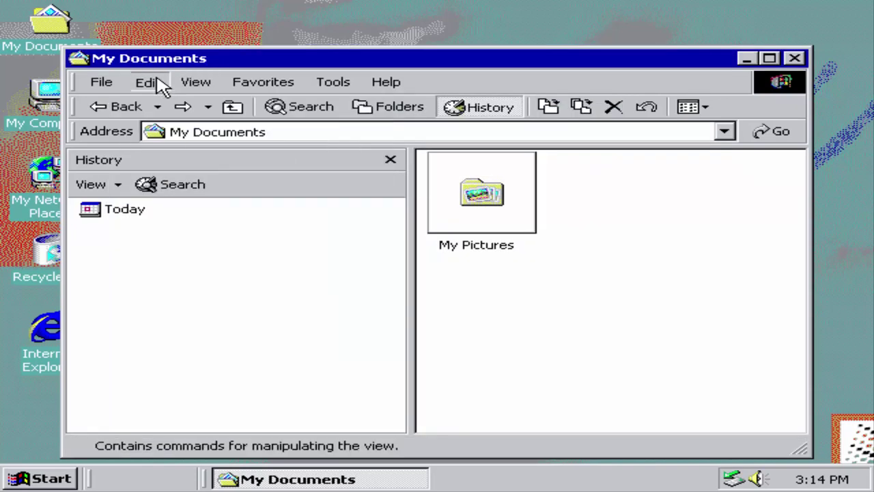
{"action": "mouse_move", "coordinate": [148, 84]}
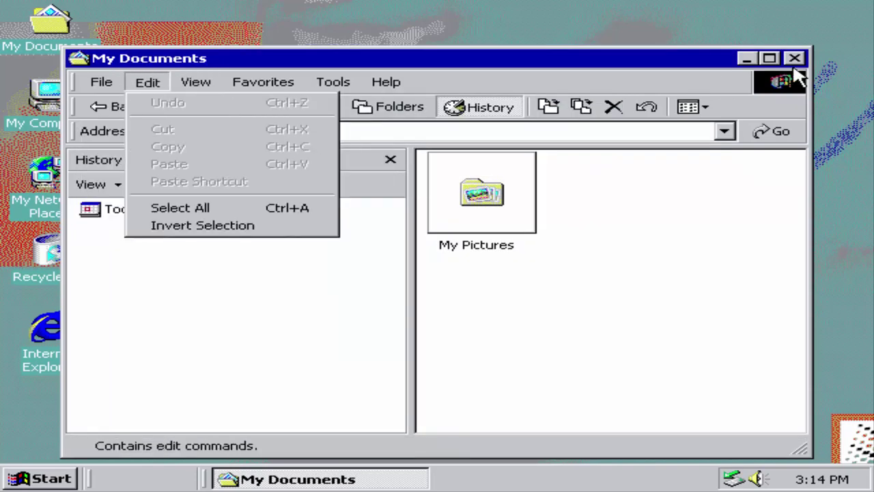
{"action": "left_click", "coordinate": [795, 59]}
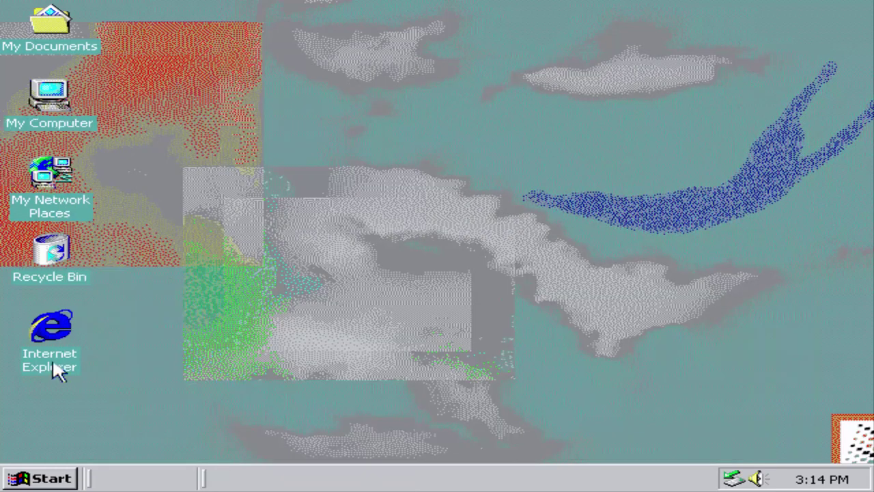
Step: Open Taskbar and Start Menu settings from Start > Settings and cancel without changes
{"action": "left_click", "coordinate": [40, 479]}
{"action": "mouse_move", "coordinate": [141, 313]}
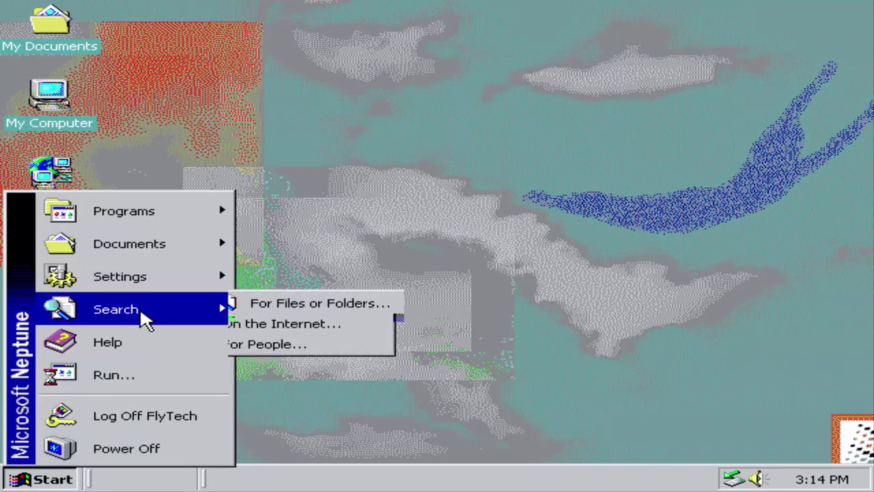
{"action": "mouse_move", "coordinate": [180, 287]}
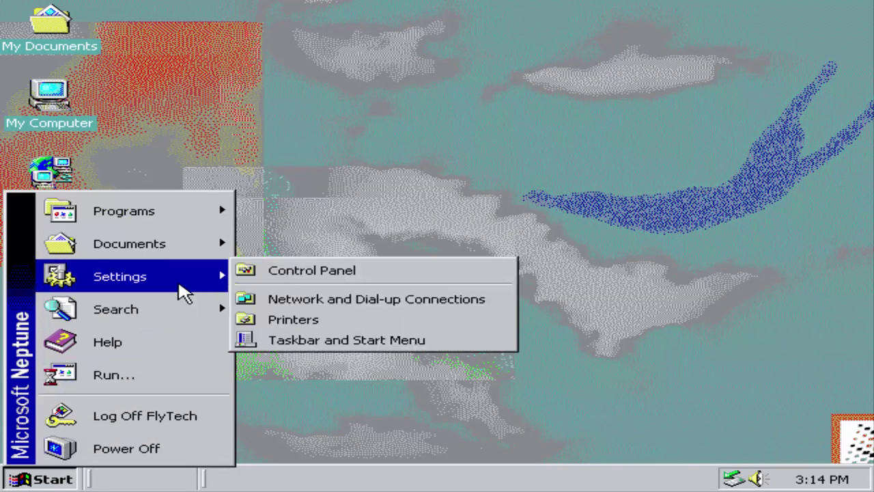
{"action": "left_click", "coordinate": [386, 342]}
{"action": "left_click", "coordinate": [339, 443]}
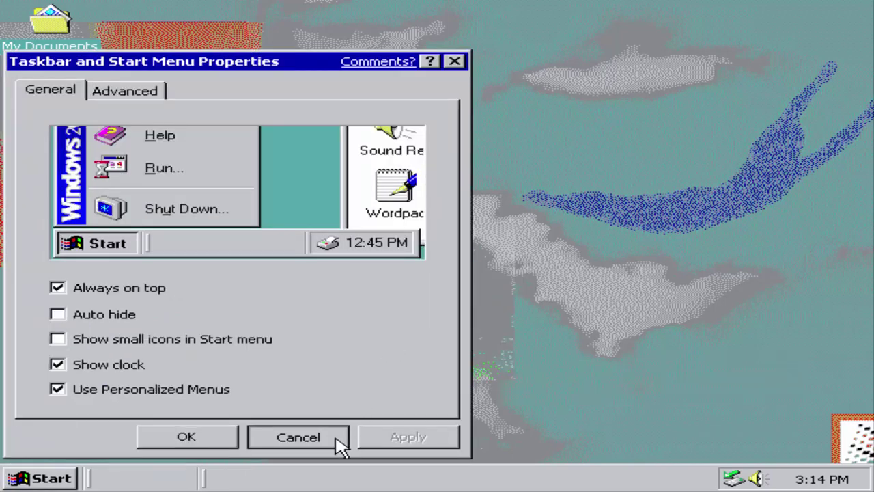
Step: Dismiss the taskbar shortcut menu and bring up the Run box from the Start menu
{"action": "right_click", "coordinate": [815, 483]}
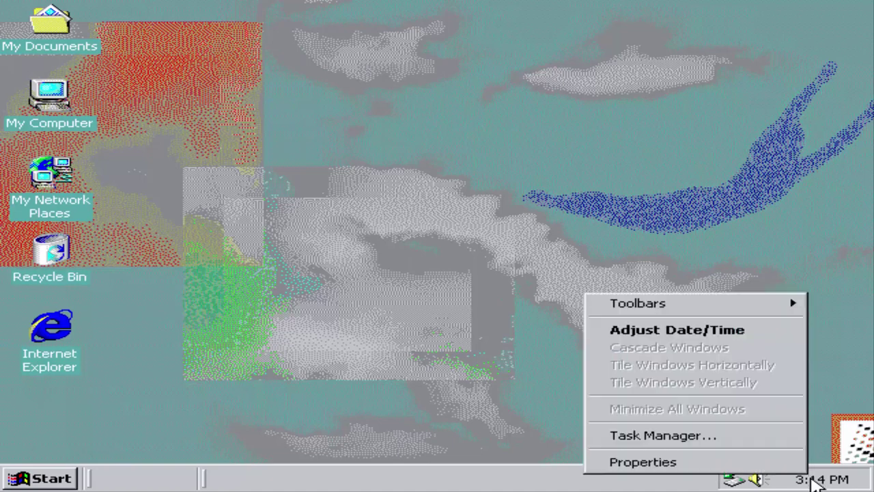
{"action": "key", "text": "Escape"}
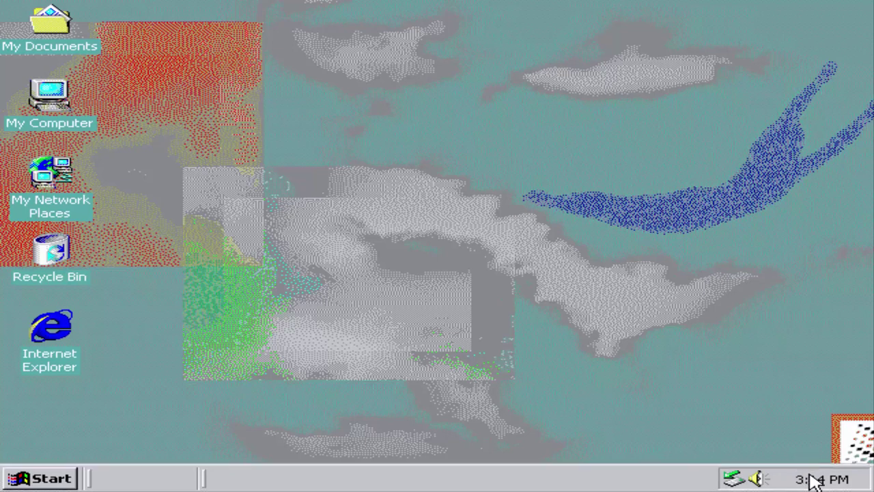
{"action": "left_click", "coordinate": [42, 479]}
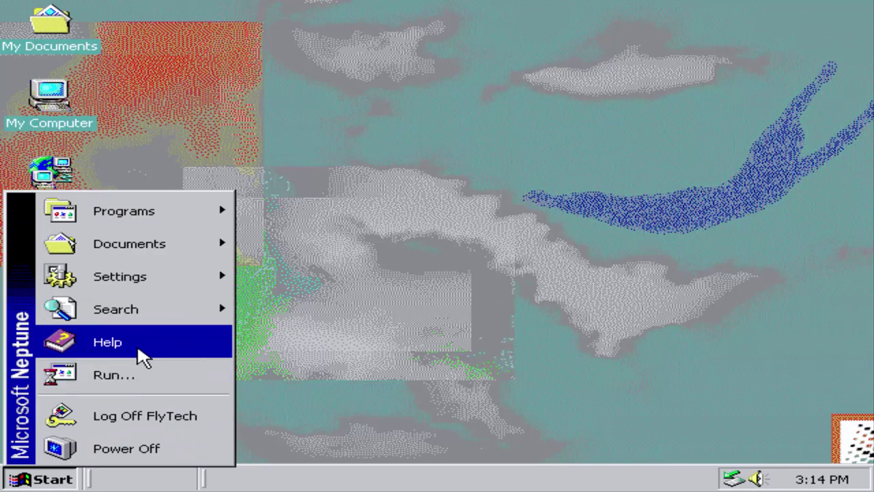
{"action": "left_click", "coordinate": [140, 375]}
Step: Run cmd, list C:\ with dir (3 folders, 7,663,894,528 bytes free), and close the console
{"action": "left_click", "coordinate": [187, 432]}
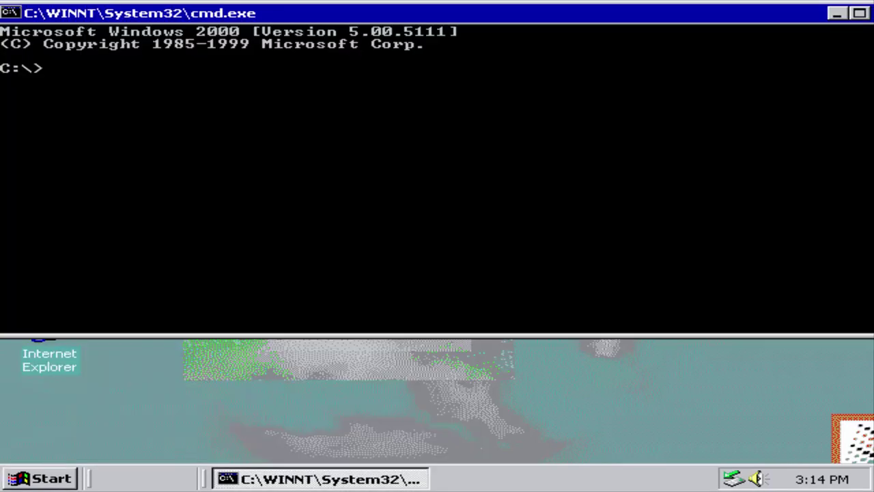
{"action": "type", "text": "dir"}
{"action": "key", "text": "Return"}
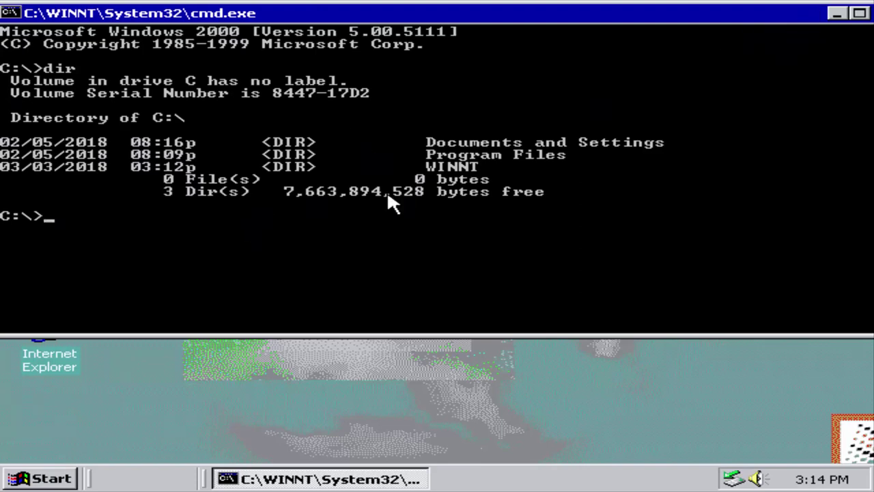
{"action": "left_click_drag", "start_coordinate": [687, 21], "coordinate": [579, 41]}
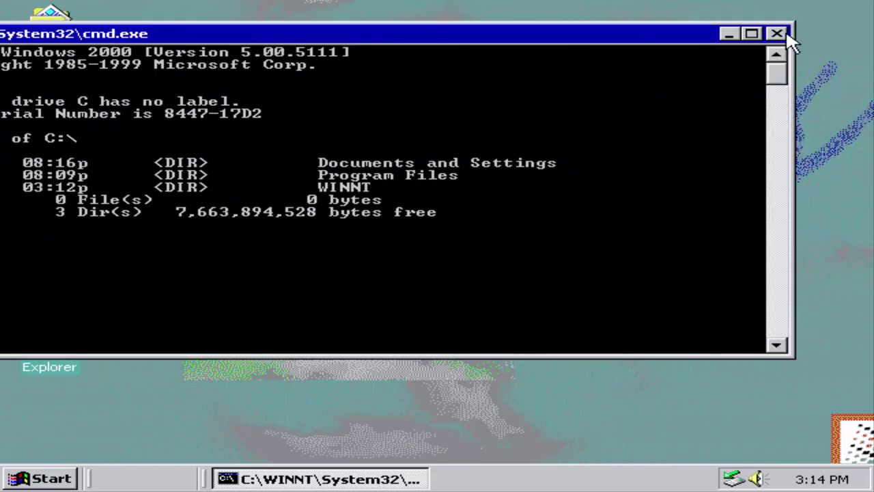
{"action": "left_click", "coordinate": [778, 34]}
Step: Open My Computer > Local Disk (C:) > WINNT, dismissing both script errors
{"action": "double_click", "coordinate": [55, 123]}
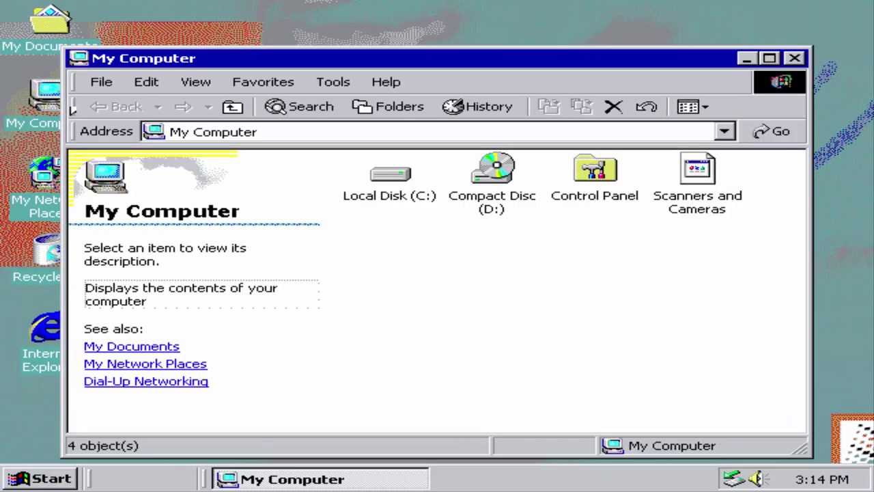
{"action": "double_click", "coordinate": [412, 191]}
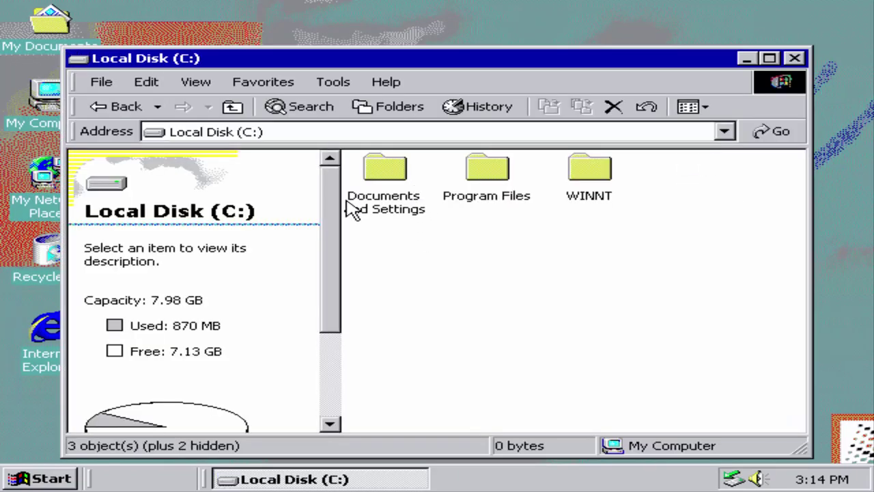
{"action": "double_click", "coordinate": [589, 167]}
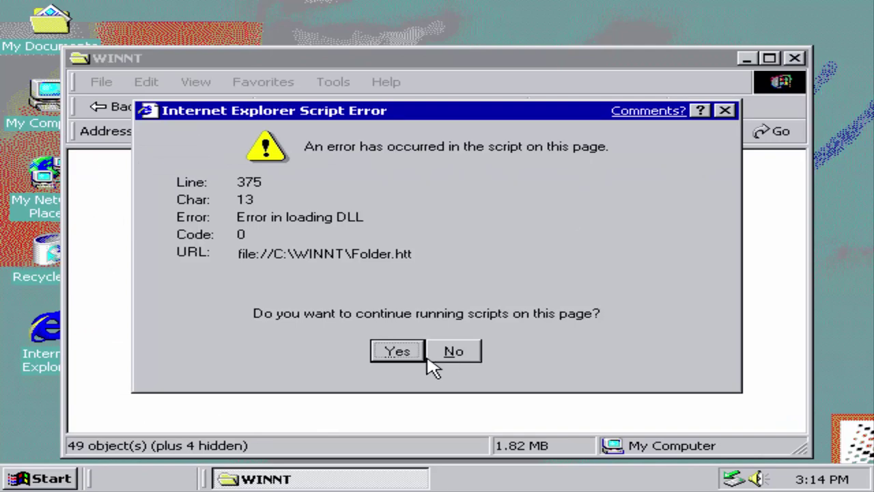
{"action": "left_click", "coordinate": [415, 356]}
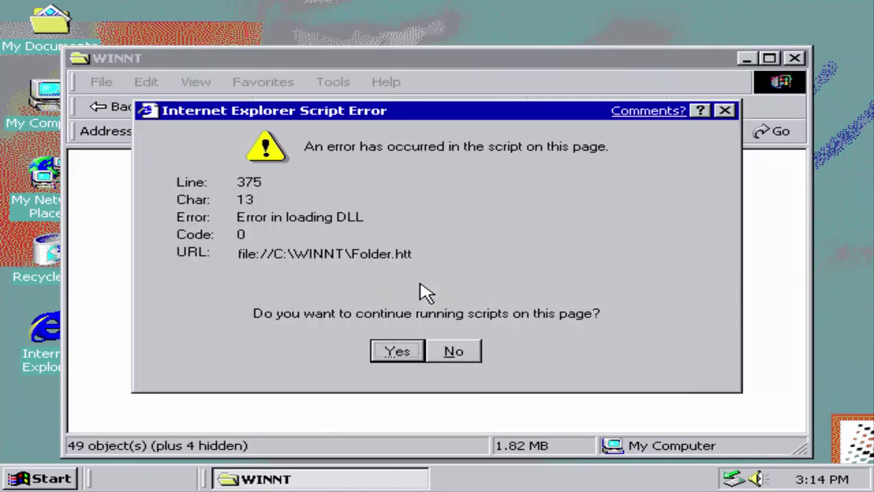
{"action": "left_click", "coordinate": [420, 355]}
Step: Look into Program Files, stopping its scripts, and return to Local Disk (C:)
{"action": "left_click", "coordinate": [112, 107]}
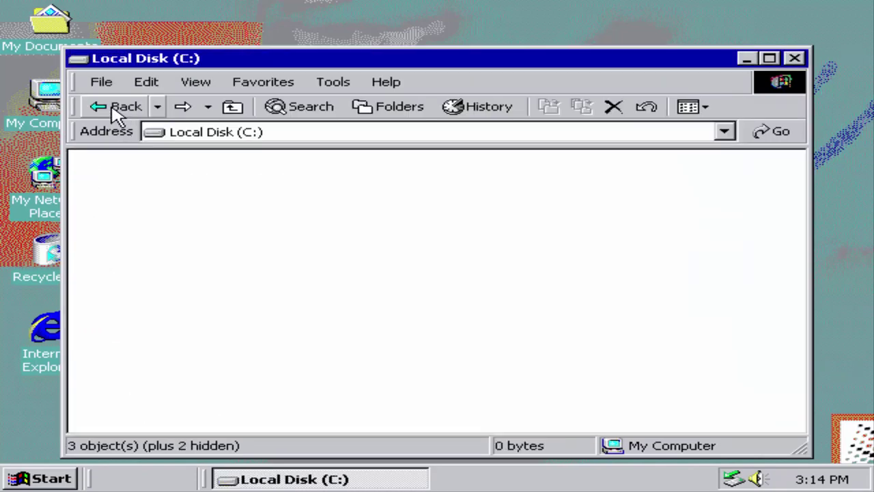
{"action": "double_click", "coordinate": [474, 182]}
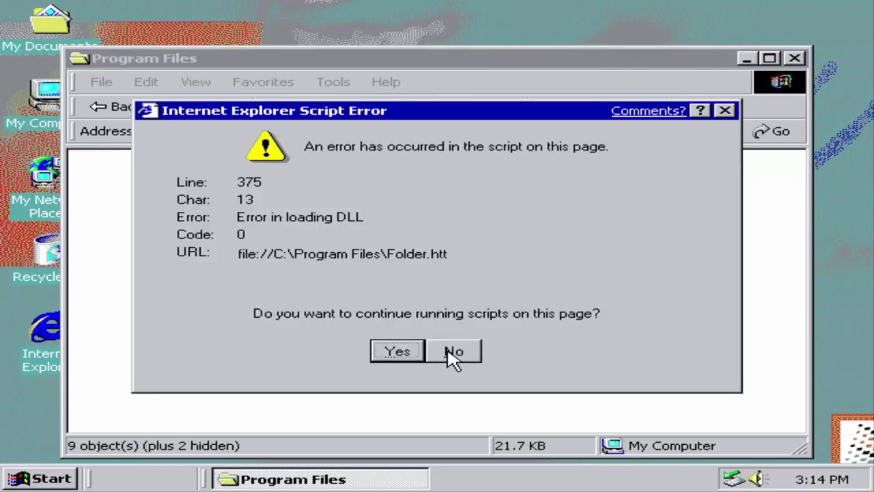
{"action": "left_click", "coordinate": [454, 354]}
{"action": "left_click", "coordinate": [103, 110]}
Step: Browse Documents and Settings > Administrator > Cookies, then the Administrator's Desktop folder
{"action": "double_click", "coordinate": [383, 171]}
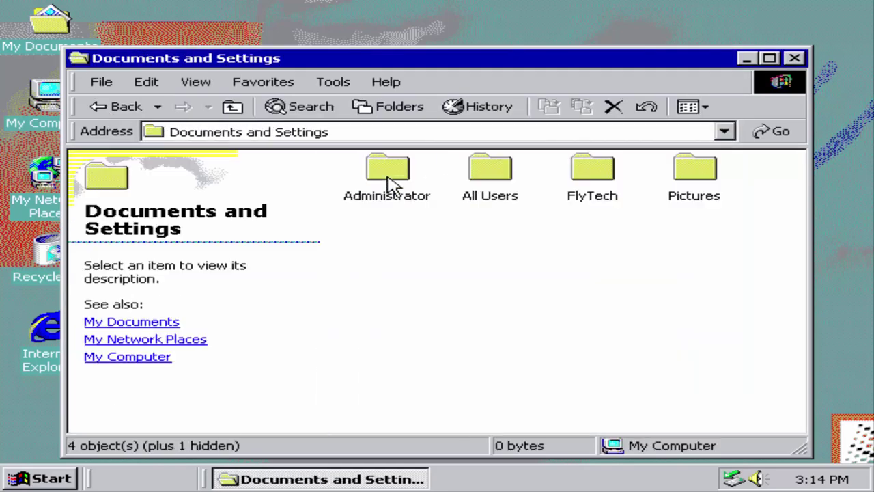
{"action": "double_click", "coordinate": [390, 182]}
{"action": "double_click", "coordinate": [384, 183]}
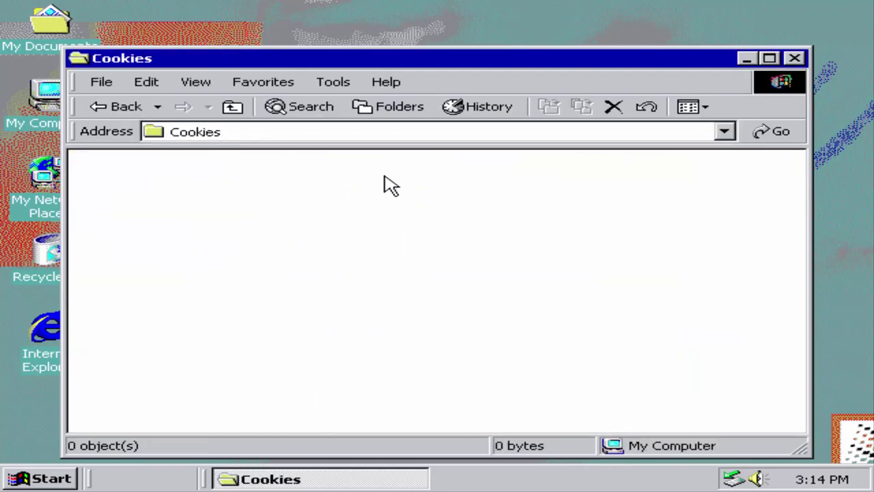
{"action": "left_click", "coordinate": [88, 110]}
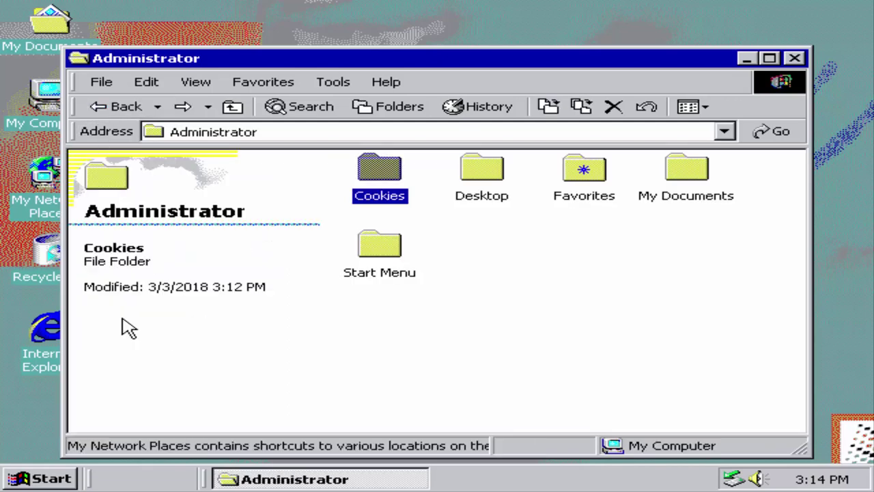
{"action": "double_click", "coordinate": [478, 172]}
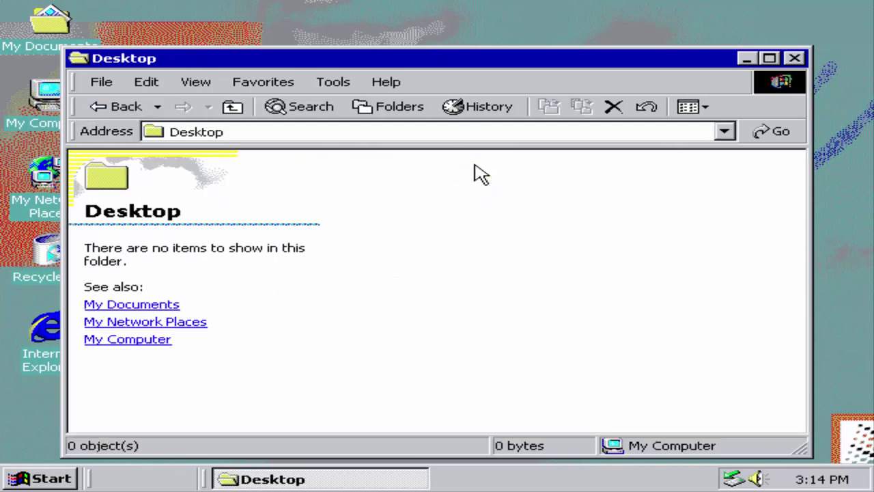
Step: Open My Network Places, dismiss its script error, and close the Explorer window
{"action": "left_click", "coordinate": [157, 319]}
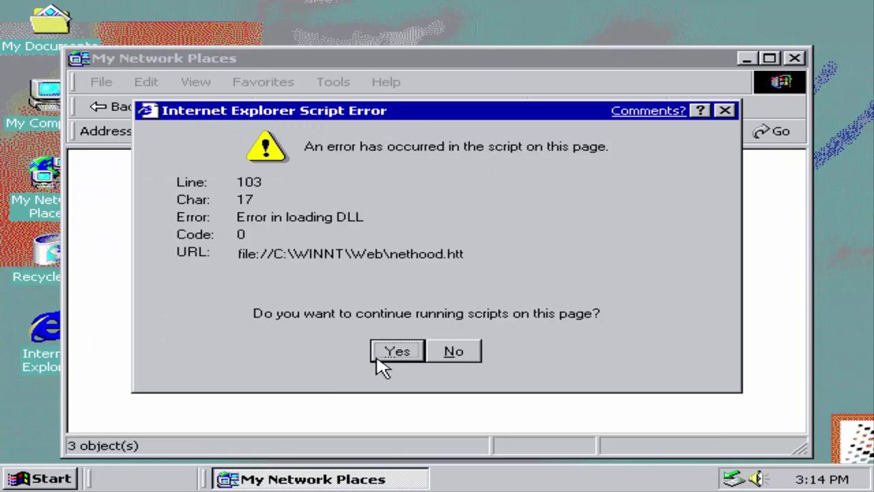
{"action": "left_click", "coordinate": [387, 354]}
{"action": "left_click", "coordinate": [794, 59]}
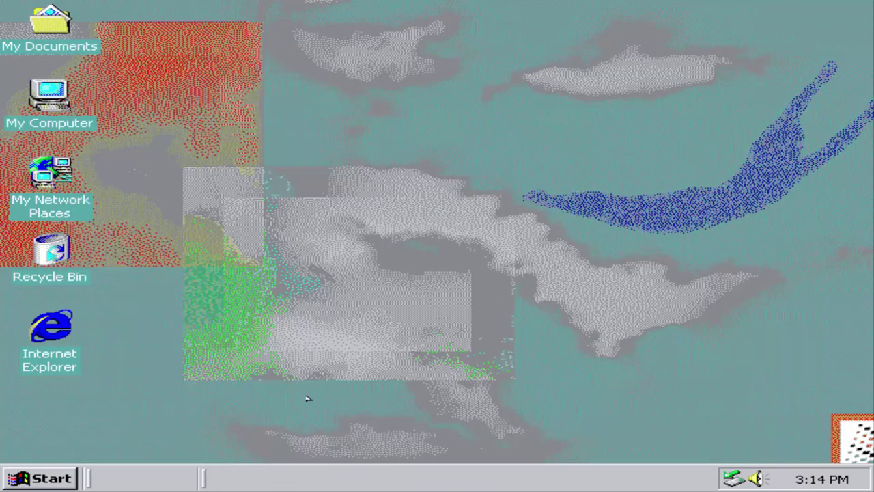
{"action": "left_click", "coordinate": [75, 480]}
Step: End the session, dismiss the error, and move the File Protection message and logon.hta window apart
{"action": "left_click", "coordinate": [41, 451]}
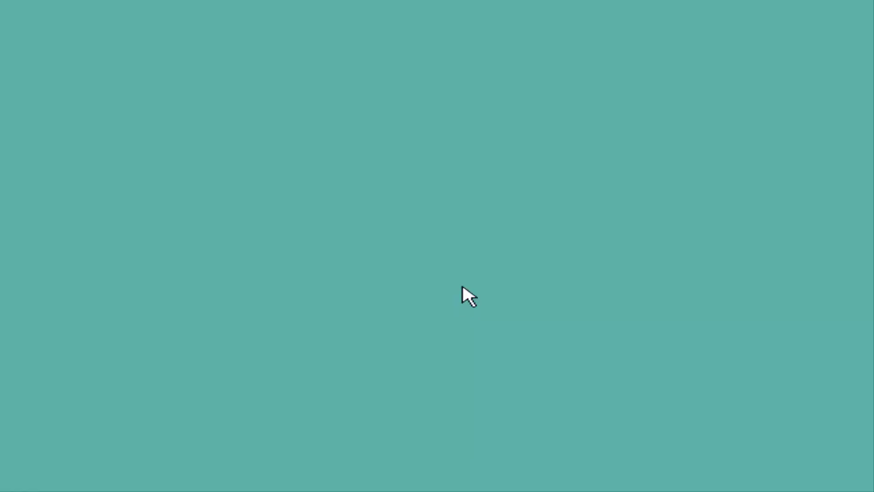
{"action": "left_click", "coordinate": [432, 310]}
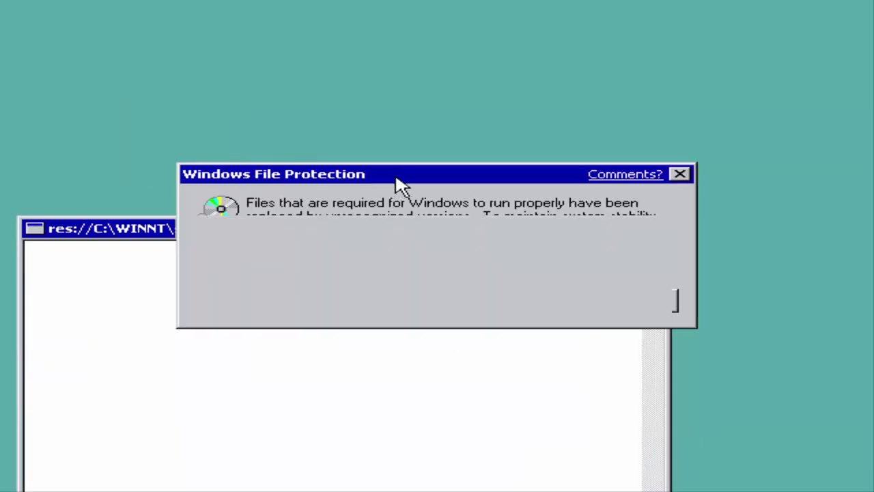
{"action": "left_click_drag", "start_coordinate": [402, 185], "coordinate": [576, 27]}
{"action": "left_click_drag", "start_coordinate": [445, 234], "coordinate": [445, 150]}
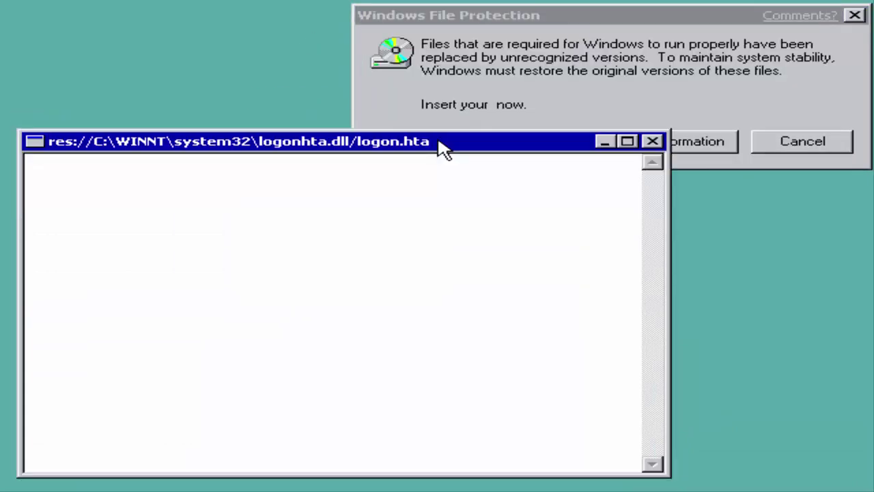
Step: Close the File Protection restore prompt and confirm keeping the unrecognized file versions
{"action": "left_click", "coordinate": [674, 104]}
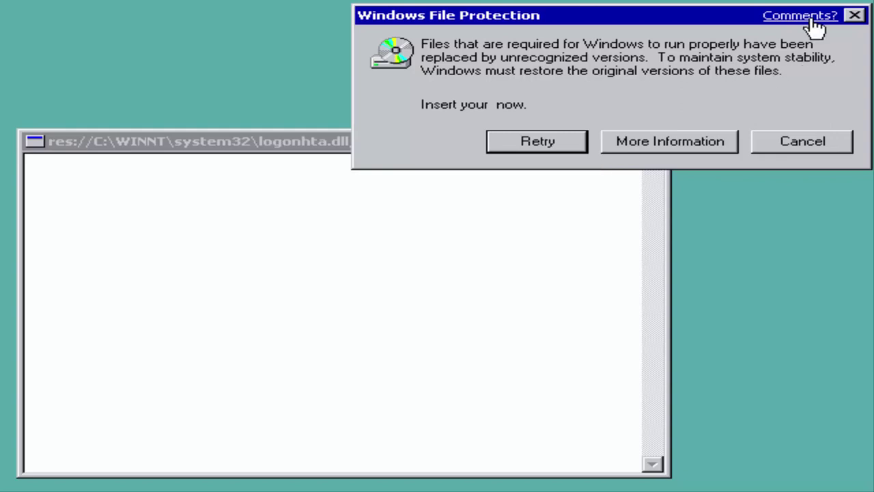
{"action": "left_click", "coordinate": [854, 15]}
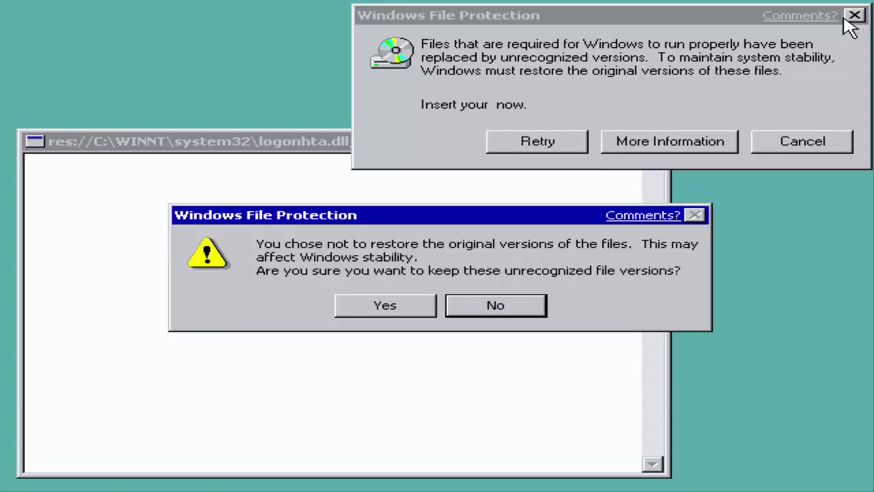
{"action": "left_click", "coordinate": [385, 306]}
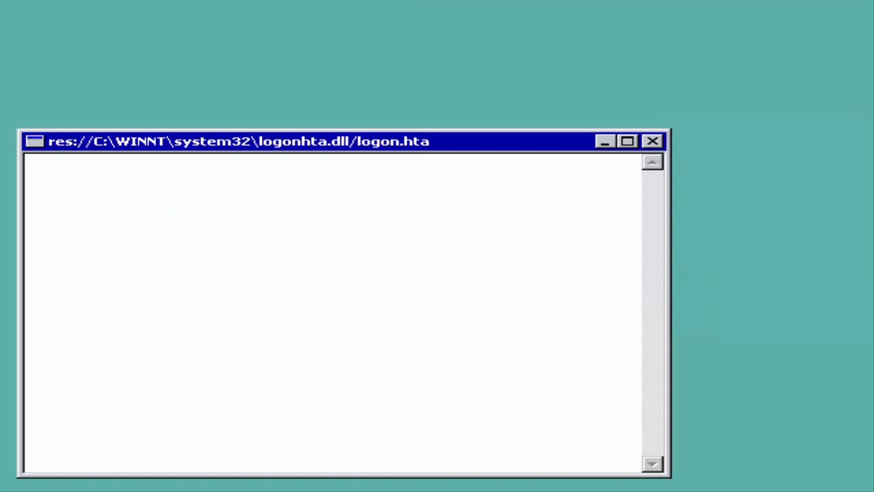
{"action": "right_click", "coordinate": [201, 170]}
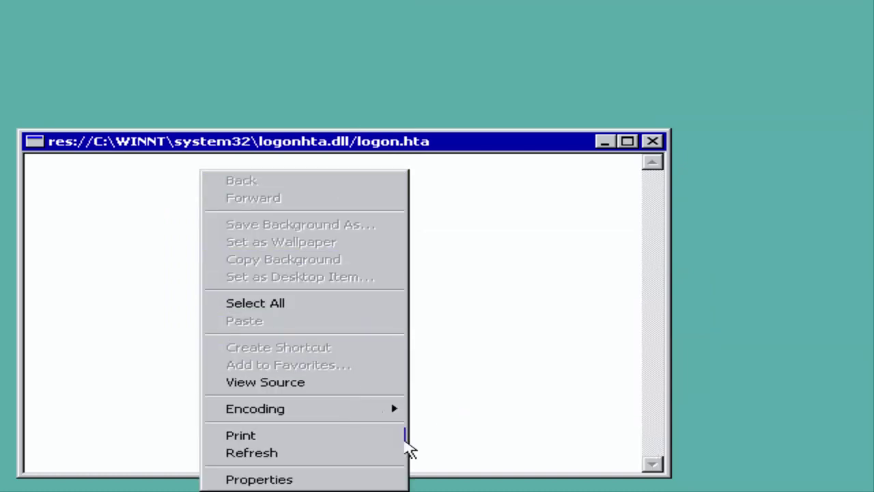
{"action": "left_click", "coordinate": [367, 453]}
{"action": "left_click", "coordinate": [462, 317]}
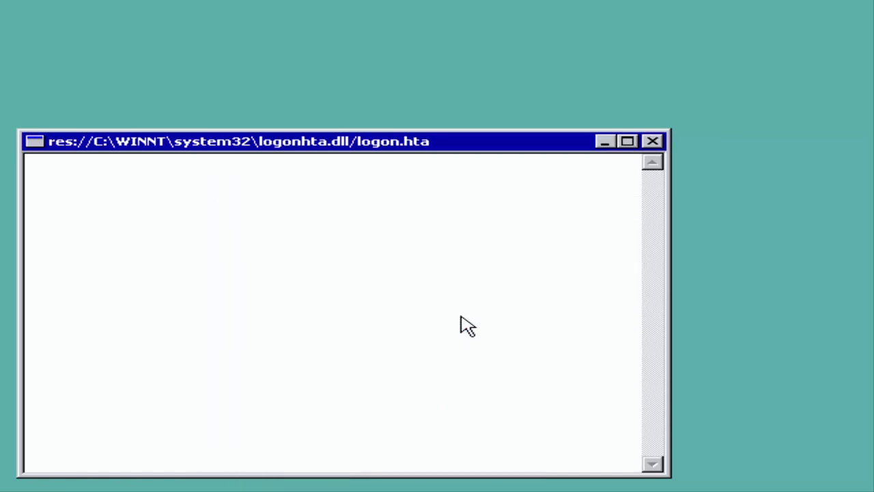
{"action": "right_click", "coordinate": [484, 276]}
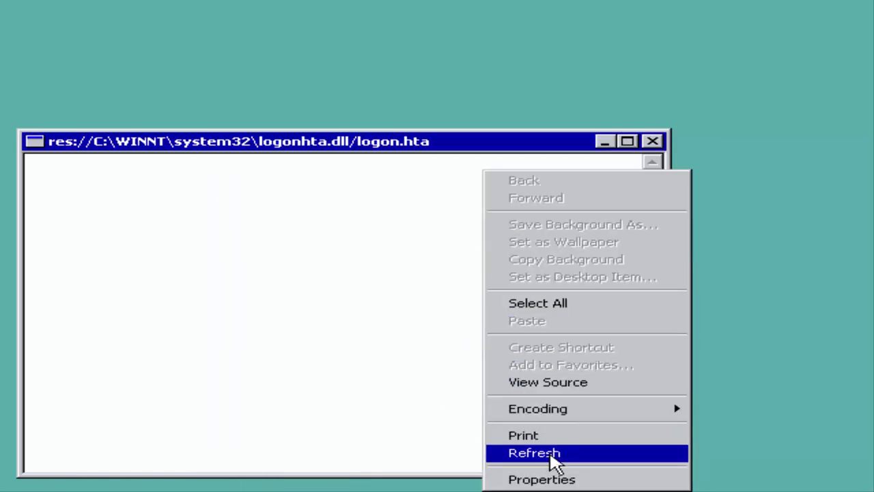
{"action": "left_click", "coordinate": [547, 479]}
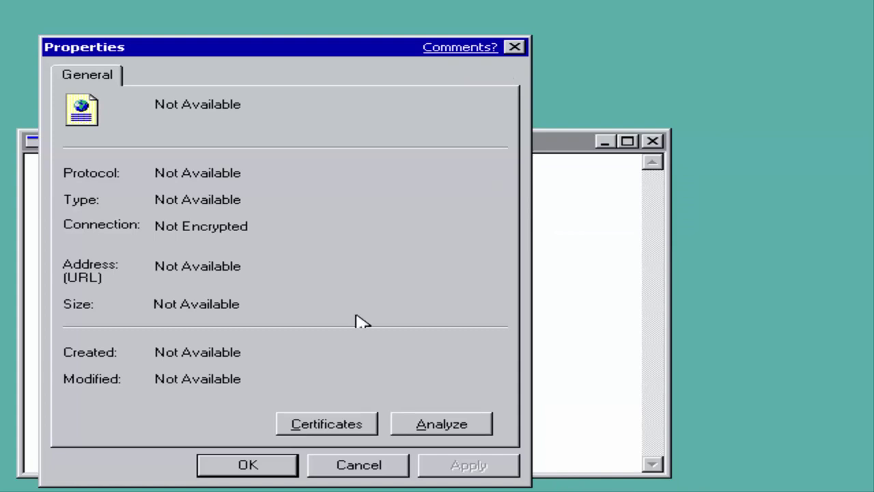
{"action": "left_click", "coordinate": [354, 427]}
{"action": "left_click", "coordinate": [451, 302]}
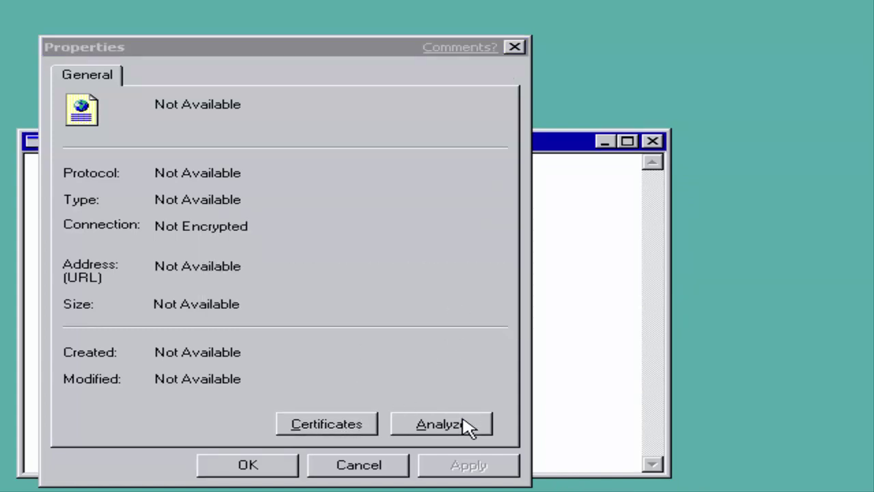
{"action": "left_click", "coordinate": [464, 424]}
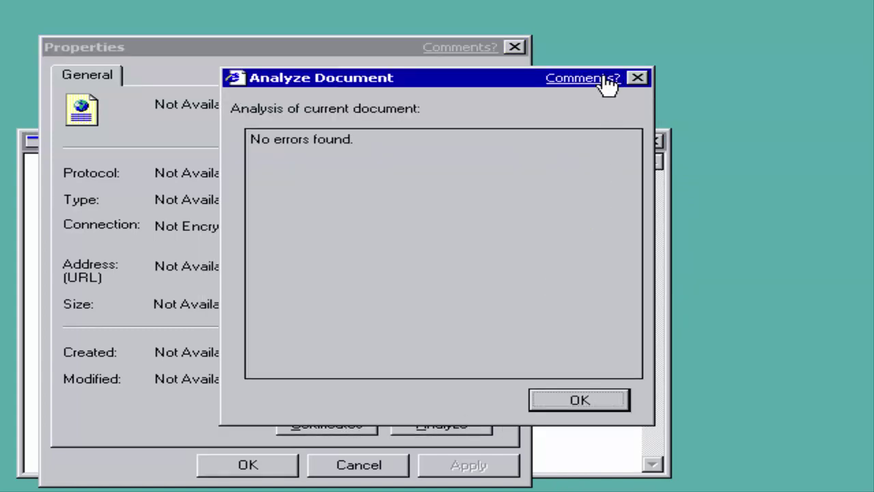
{"action": "left_click", "coordinate": [637, 78]}
{"action": "left_click", "coordinate": [514, 47]}
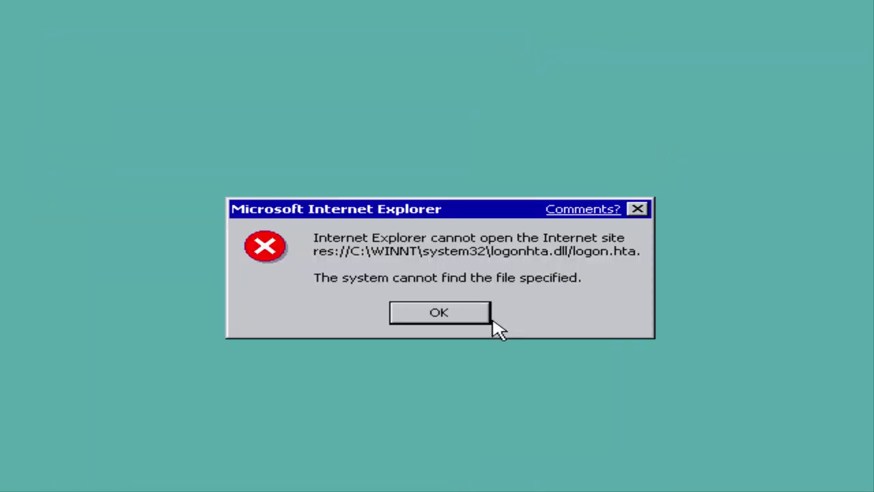
{"action": "left_click", "coordinate": [487, 321]}
{"action": "left_click", "coordinate": [466, 318]}
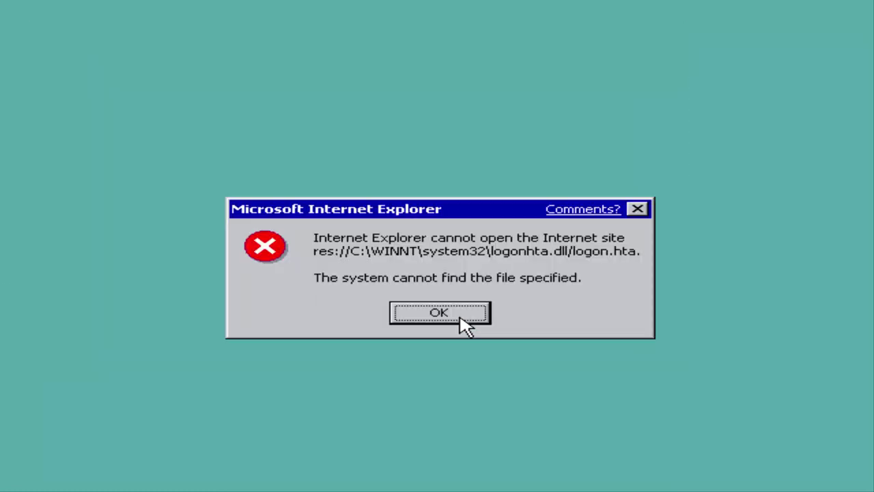
{"action": "left_click", "coordinate": [459, 317]}
{"action": "left_click", "coordinate": [484, 314]}
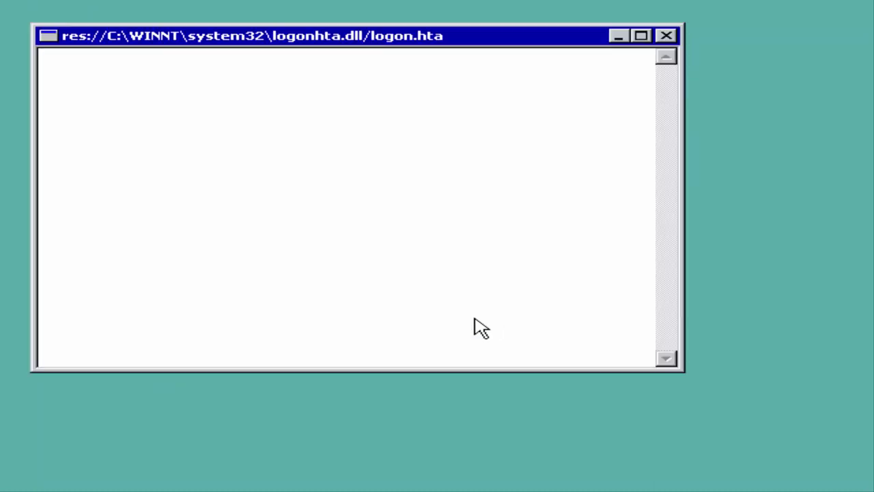